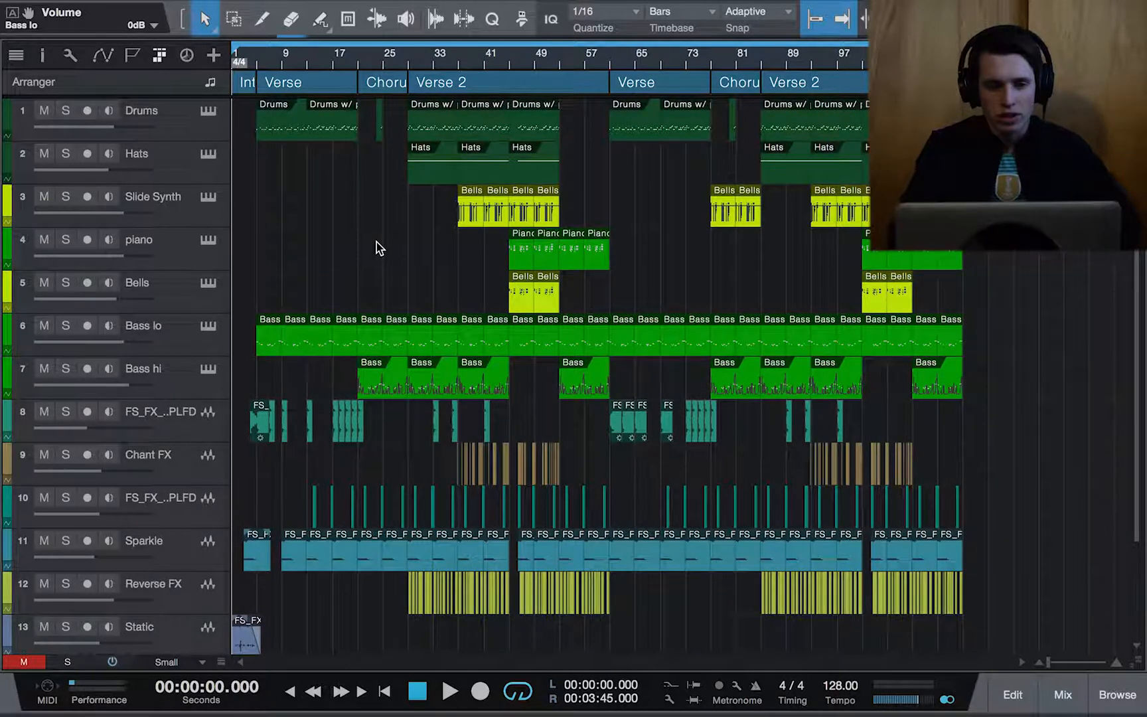
Step: Play the song from the start of the Intro into the Verse and look over the playing tracks
key("e")
key("e")
key("e")
key("e")
key("e")
key("e")
key("e")
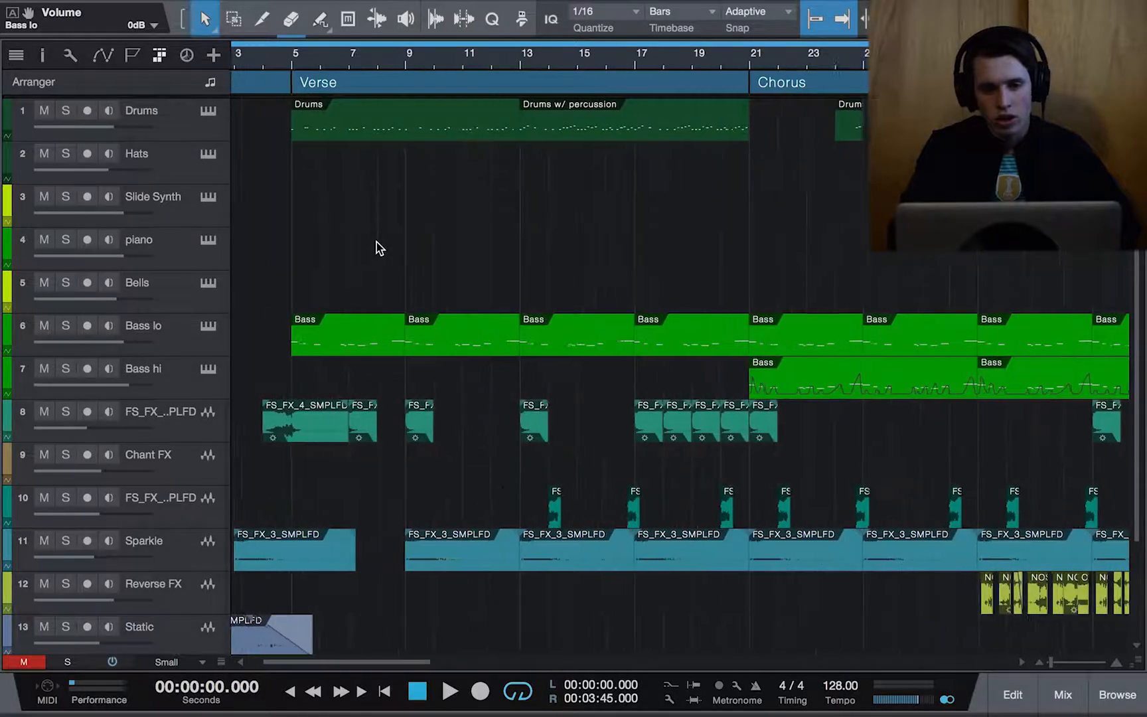
scroll(376, 242, "up", 1)
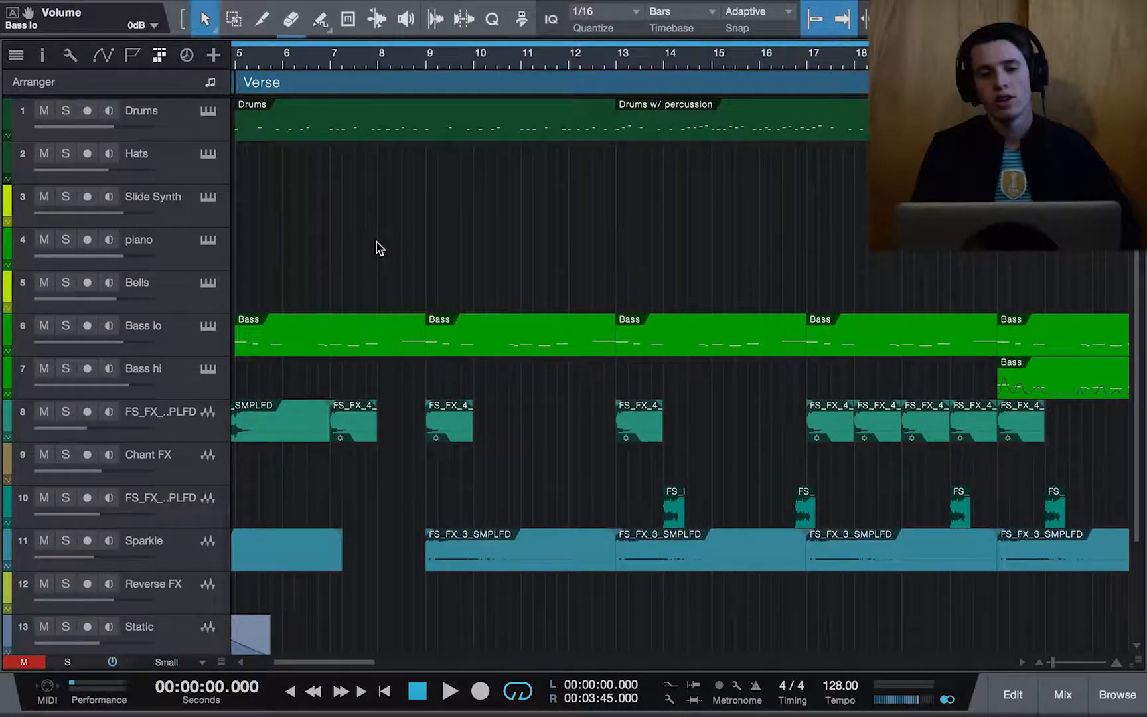
scroll(377, 242, "left", 5)
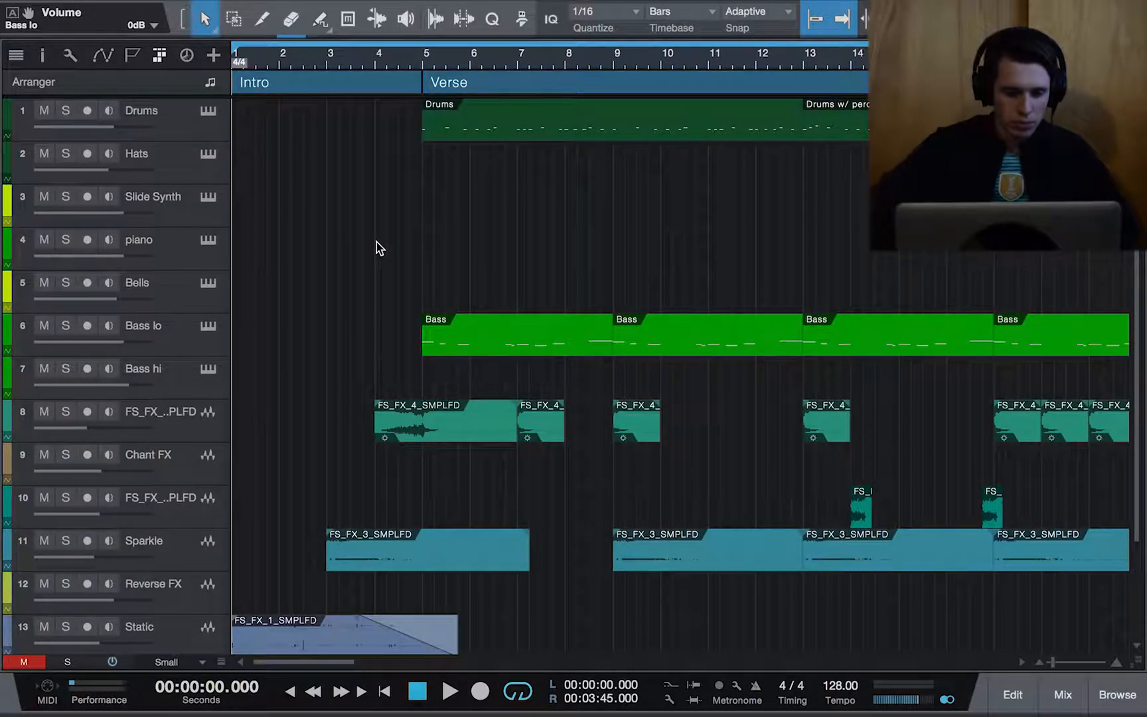
key("space")
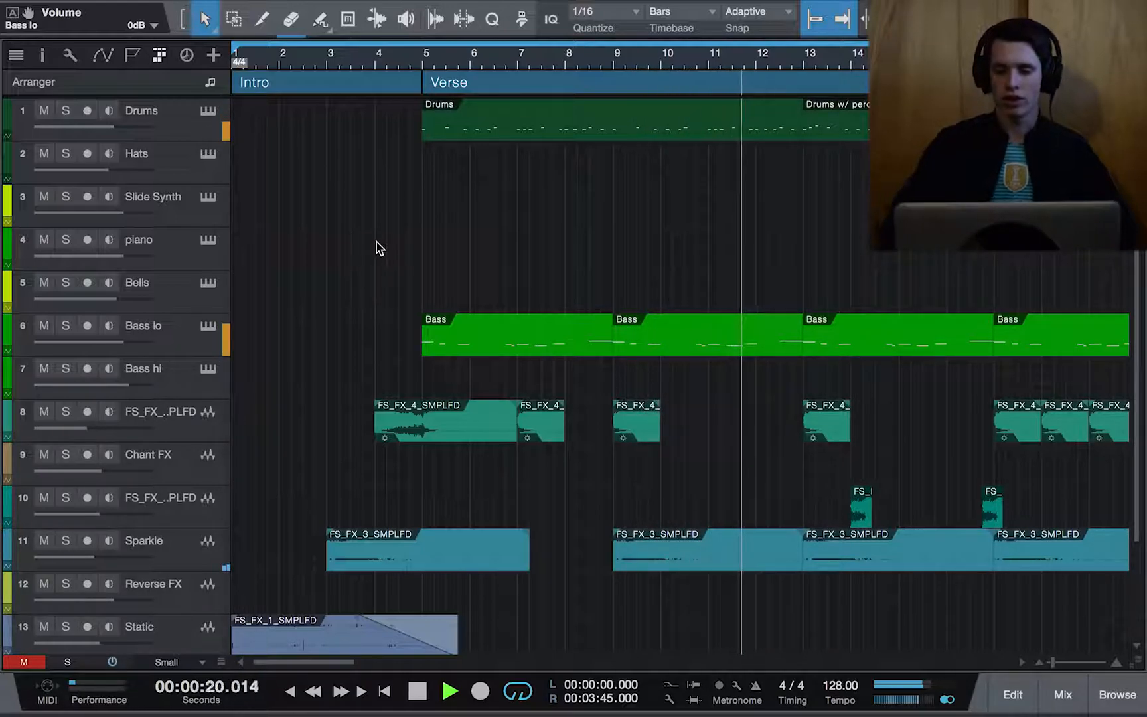
key("z")
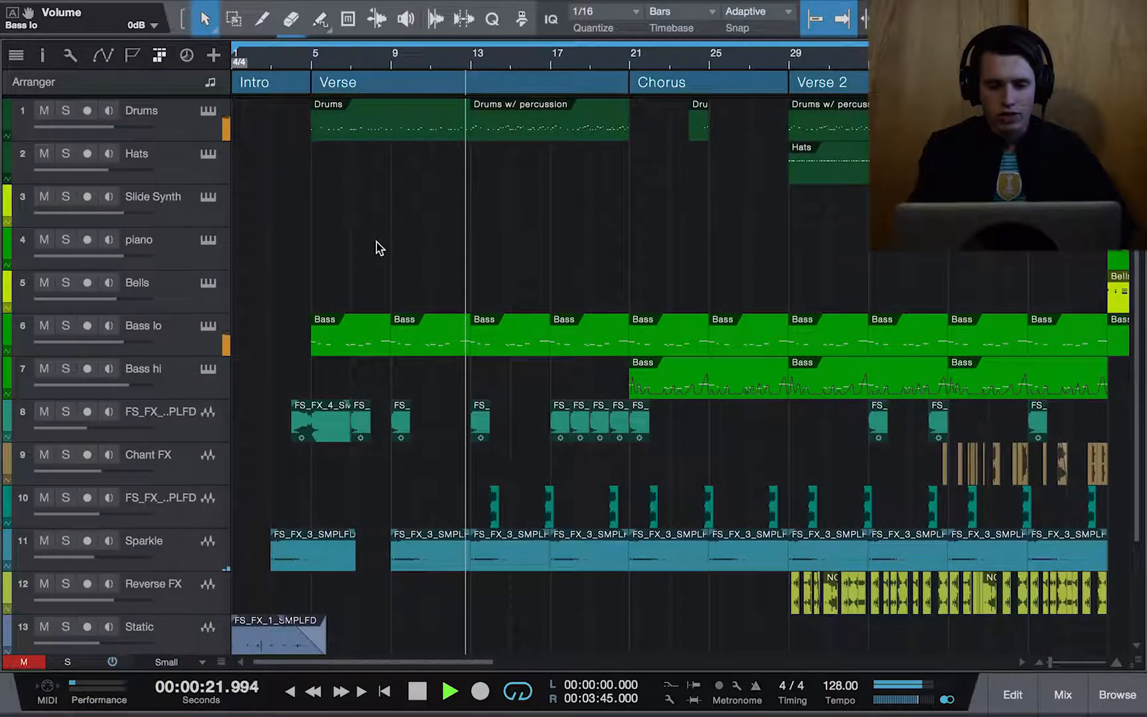
scroll(463, 263, "down", 3)
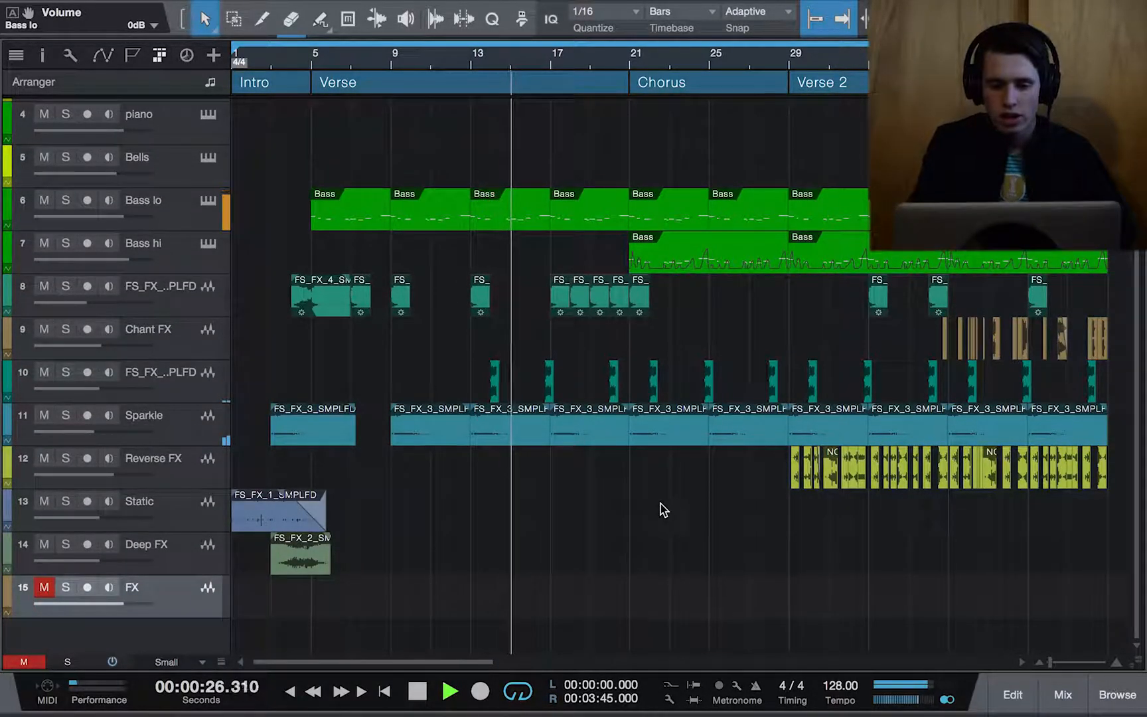
key("e")
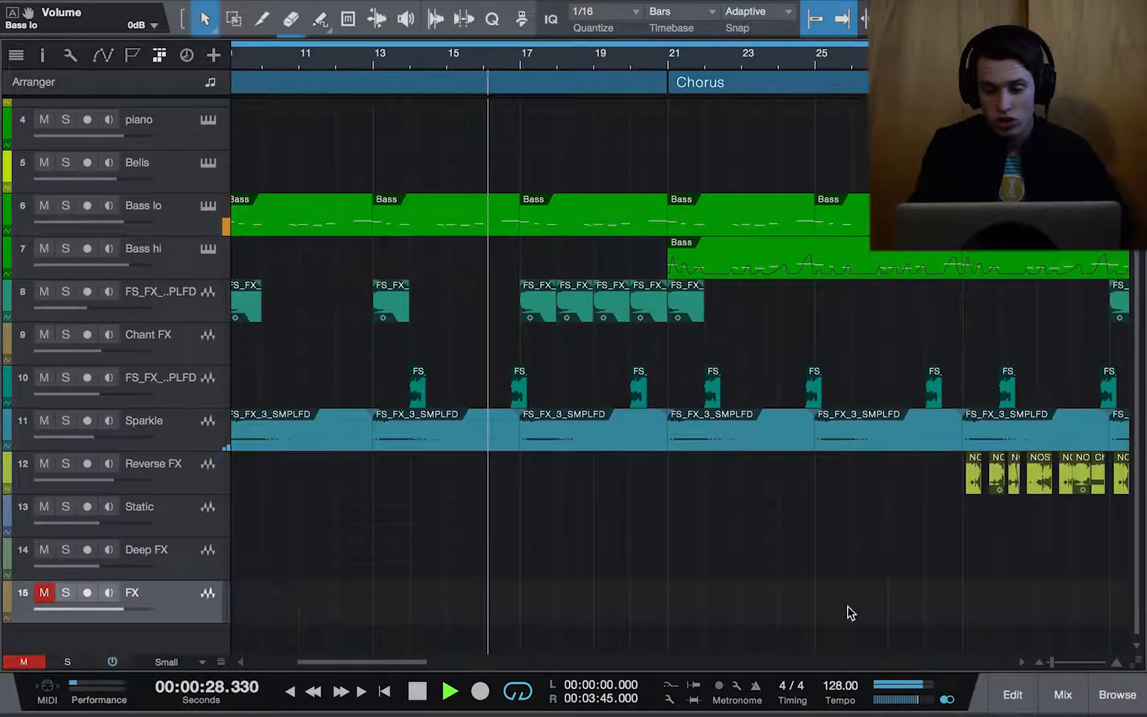
Step: Look through the Sample Packs folder in the file browser, collapse the JesusFreak101 Sample Pack folder and hide the browser
left_click(1117, 695)
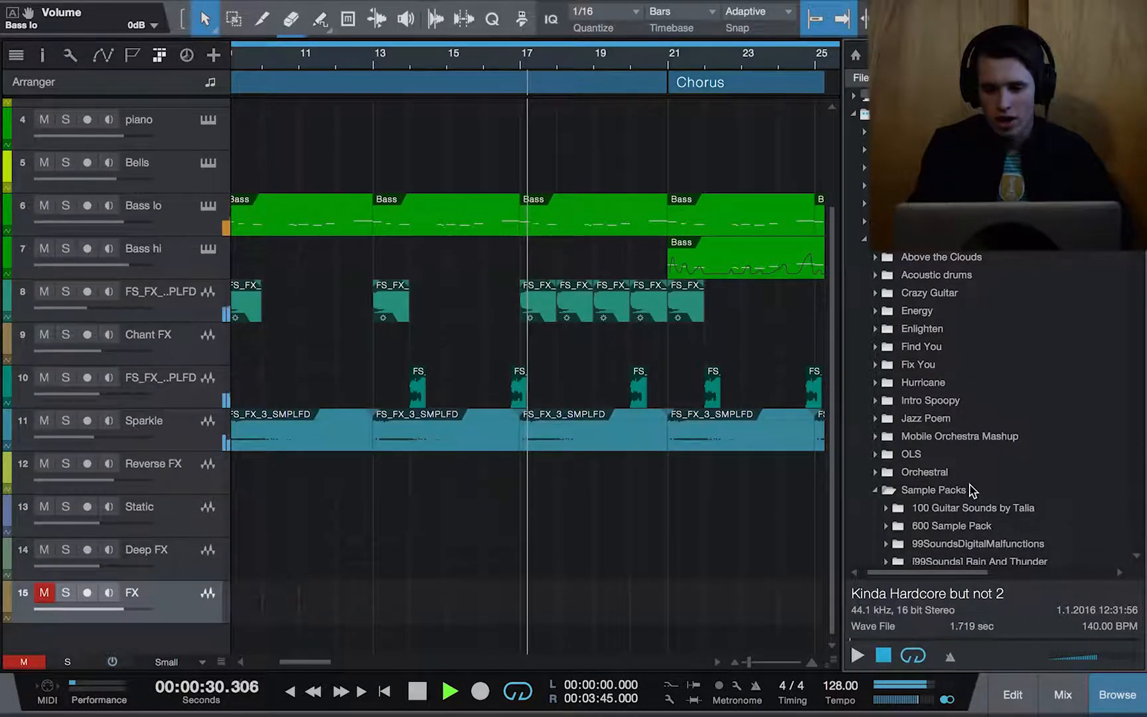
scroll(982, 399, "down", 5)
scroll(945, 432, "down", 4)
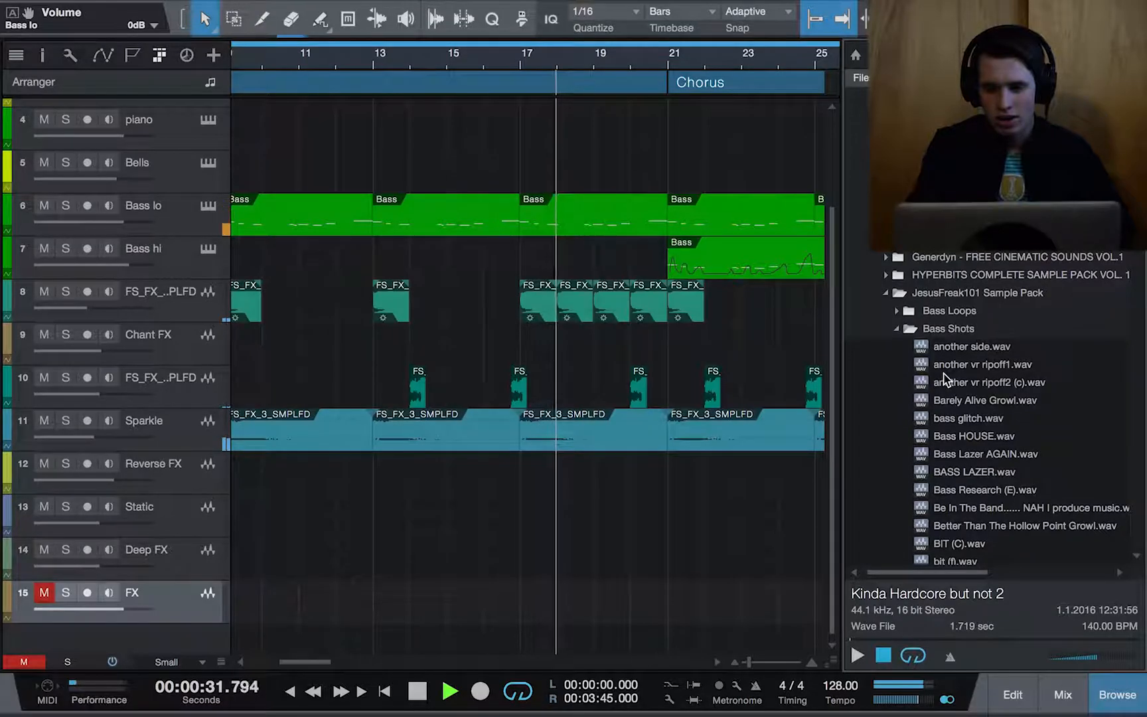
left_click(885, 292)
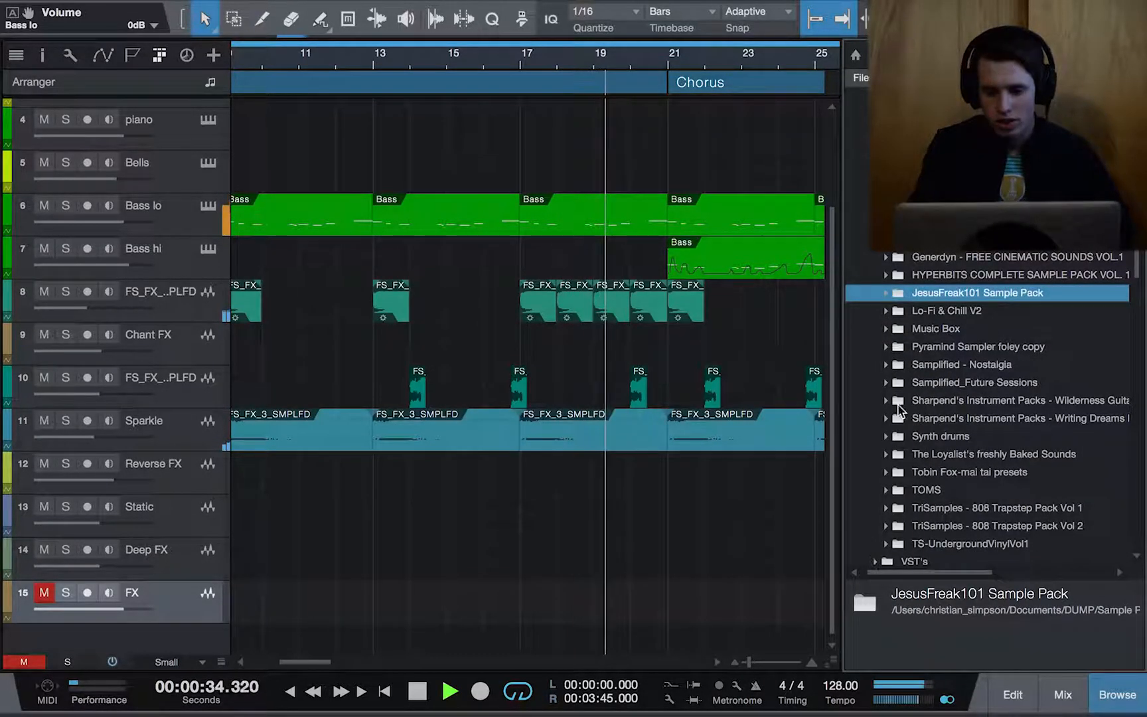
key("F5")
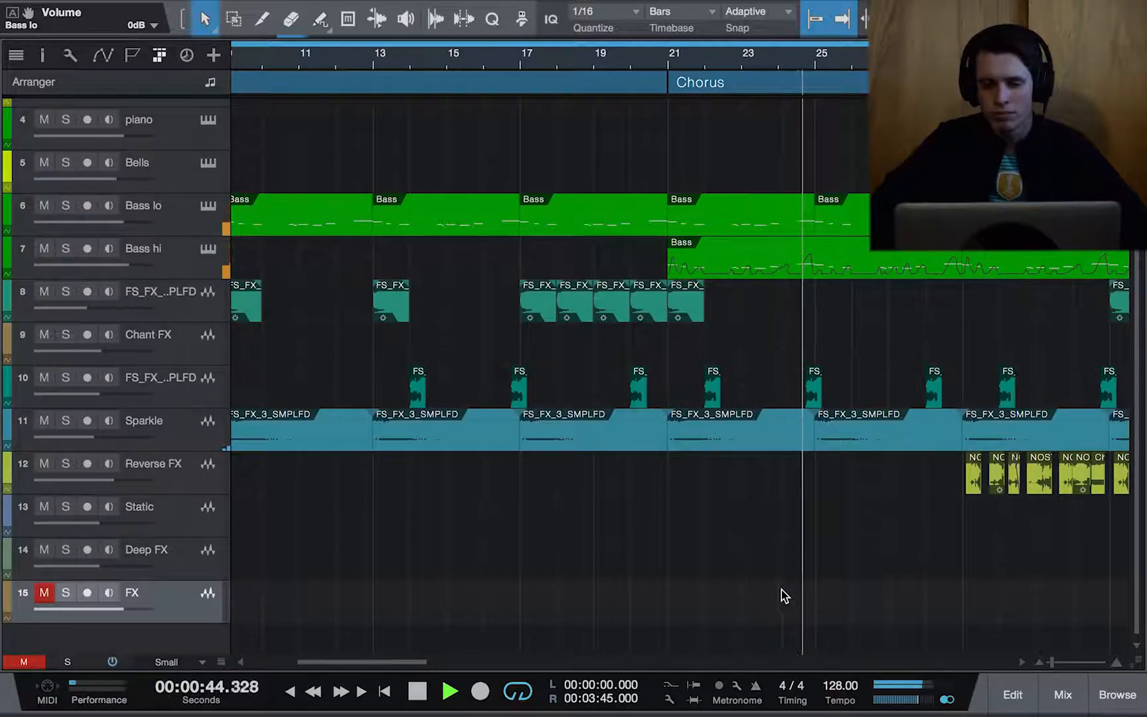
Step: Look over the whole arrangement down to the FX track and save the song
scroll(781, 589, "up", 1)
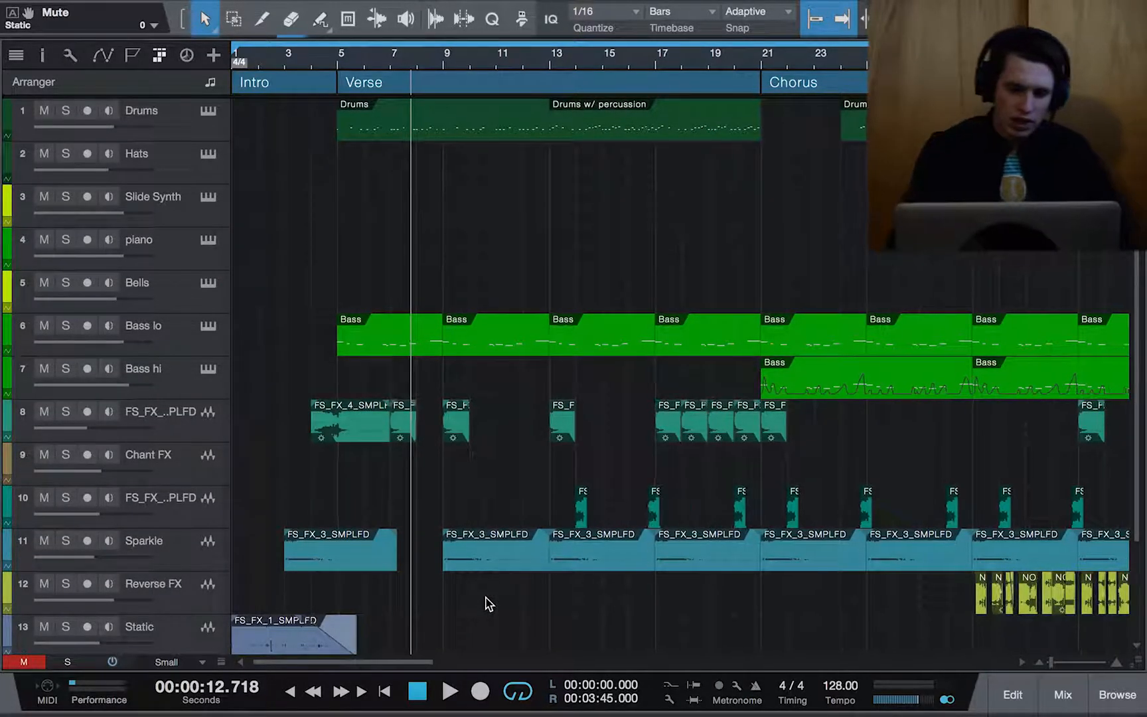
key("w")
key("w")
key("w")
scroll(382, 628, "down", 4)
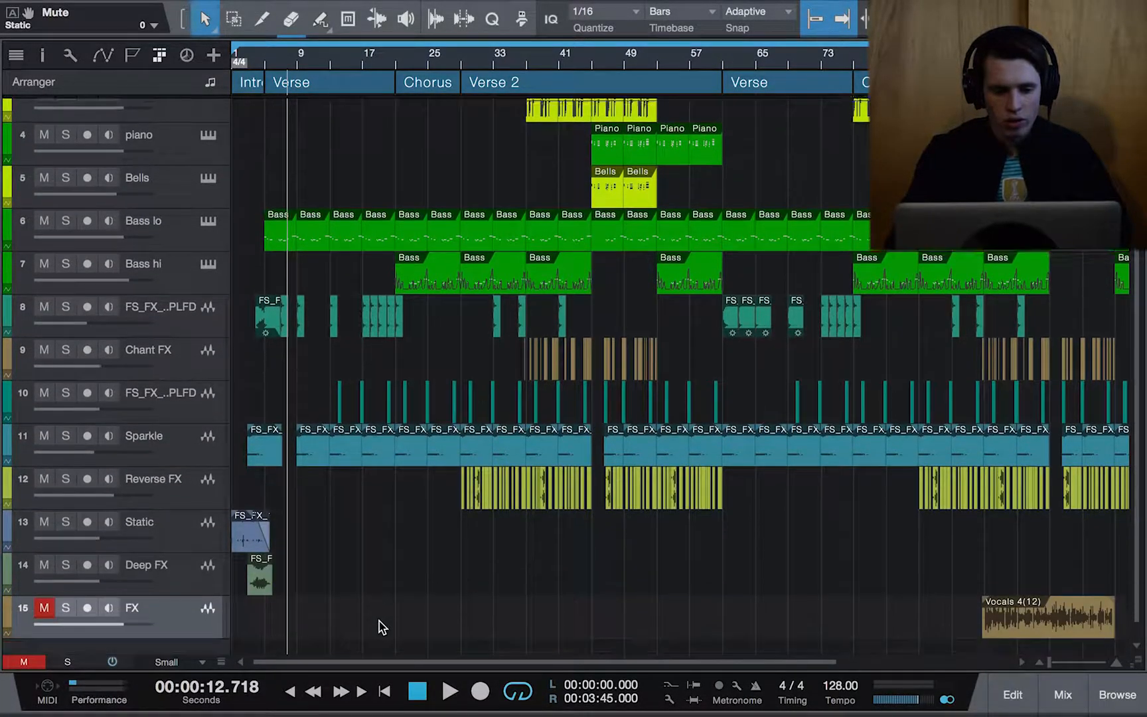
key("ctrl+s")
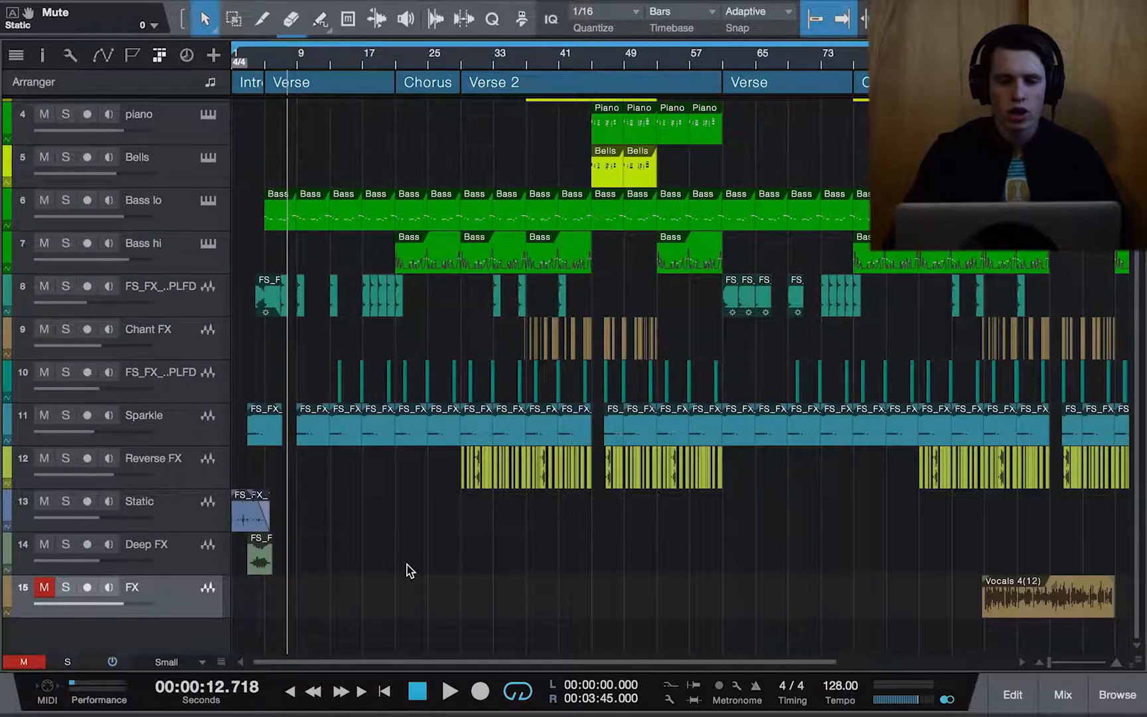
key("w")
key("w")
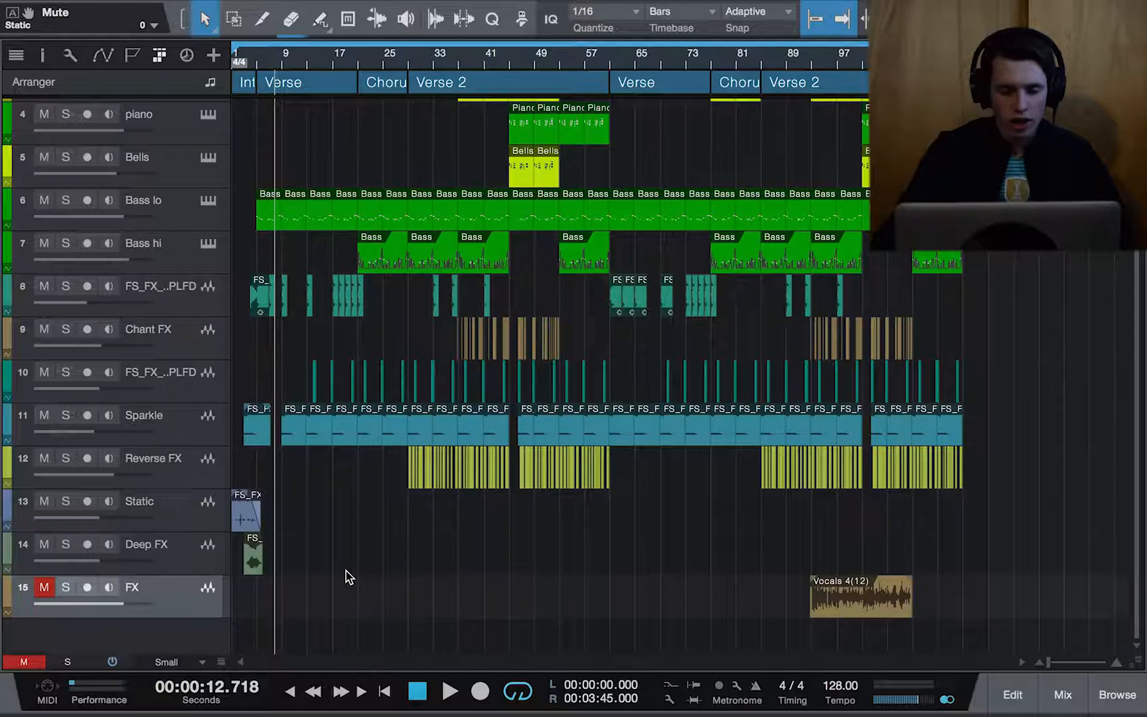
Step: Play the song from the Chorus at bar 21 and temporarily solo the Bass hi track to hear it alone
scroll(349, 577, "up", 5)
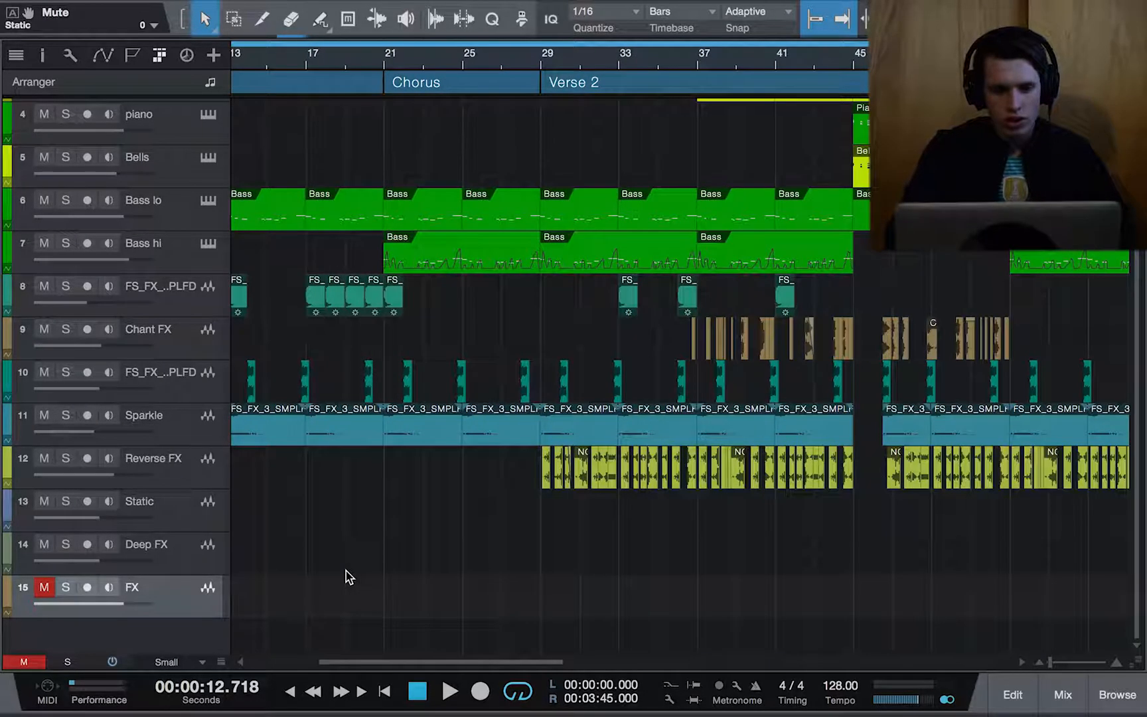
scroll(349, 577, "left", 5)
scroll(349, 577, "up", 4)
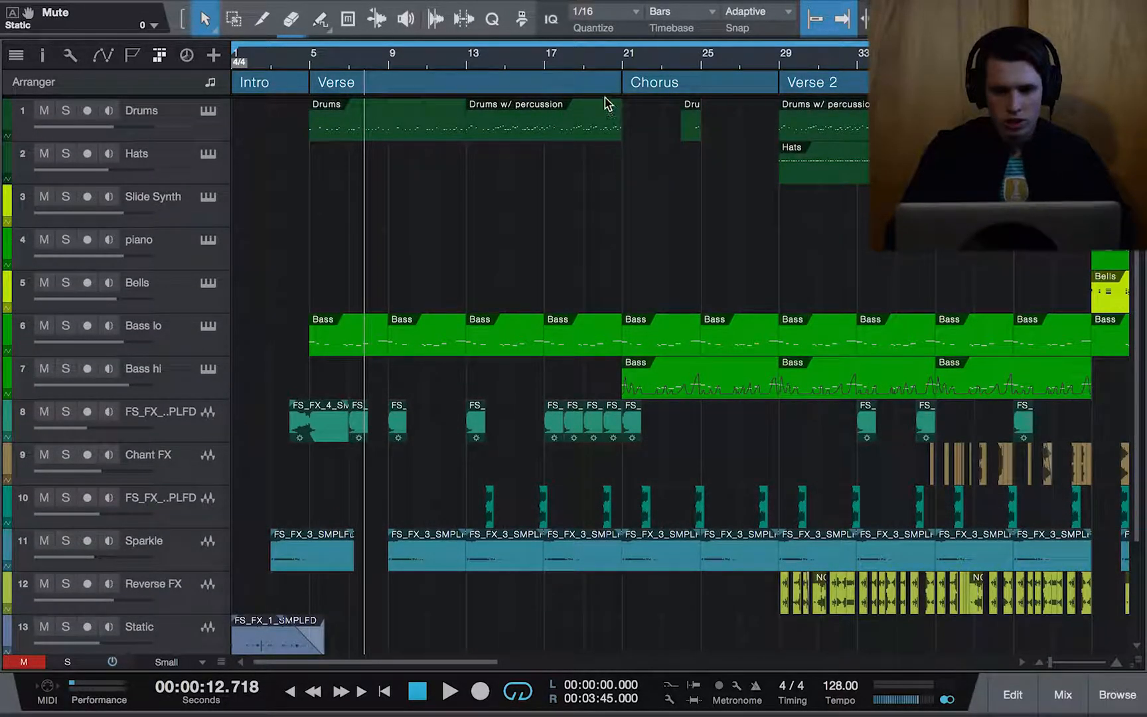
left_click(625, 59)
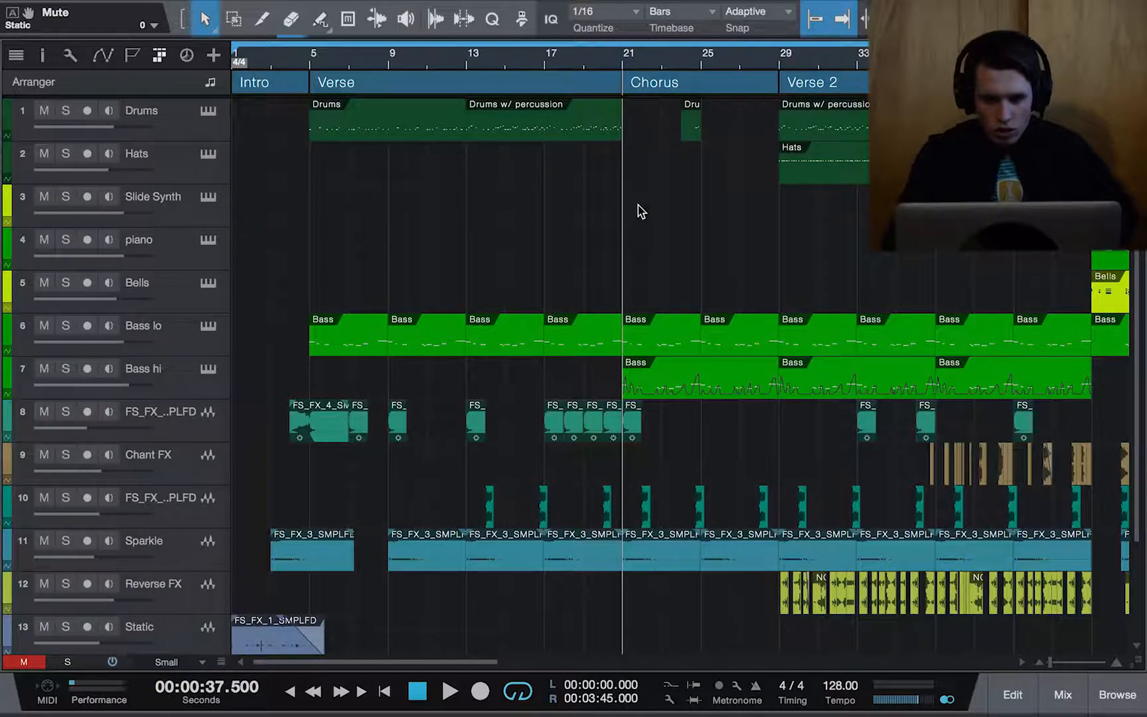
key("space")
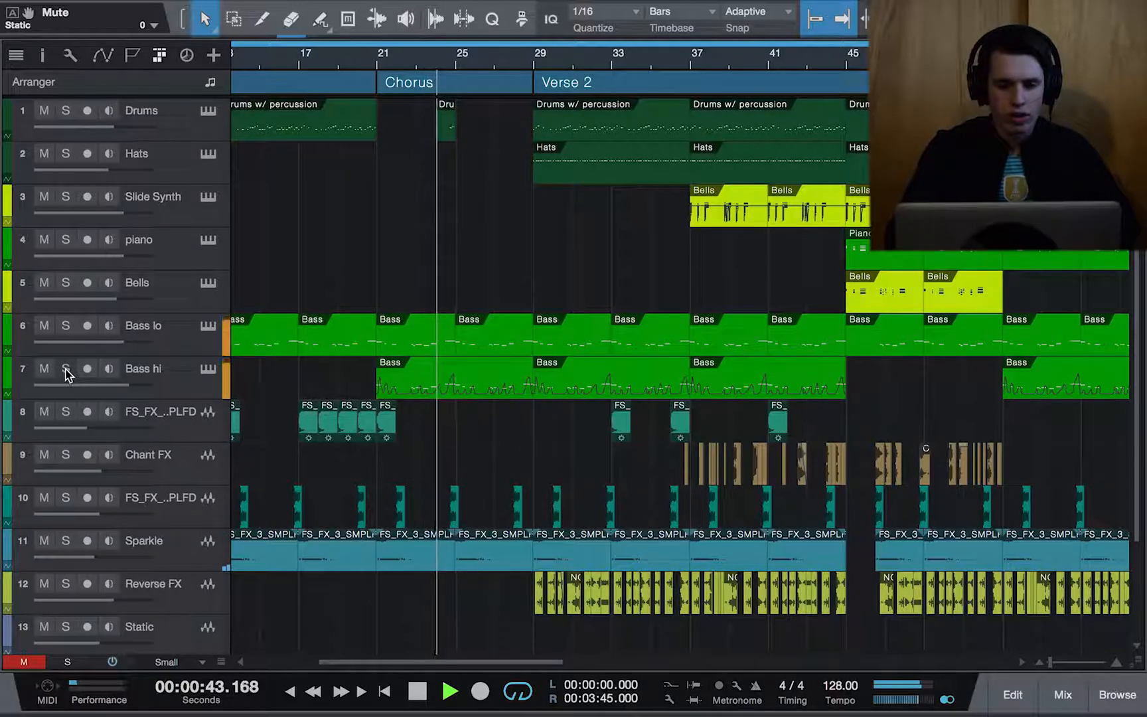
left_click(65, 370)
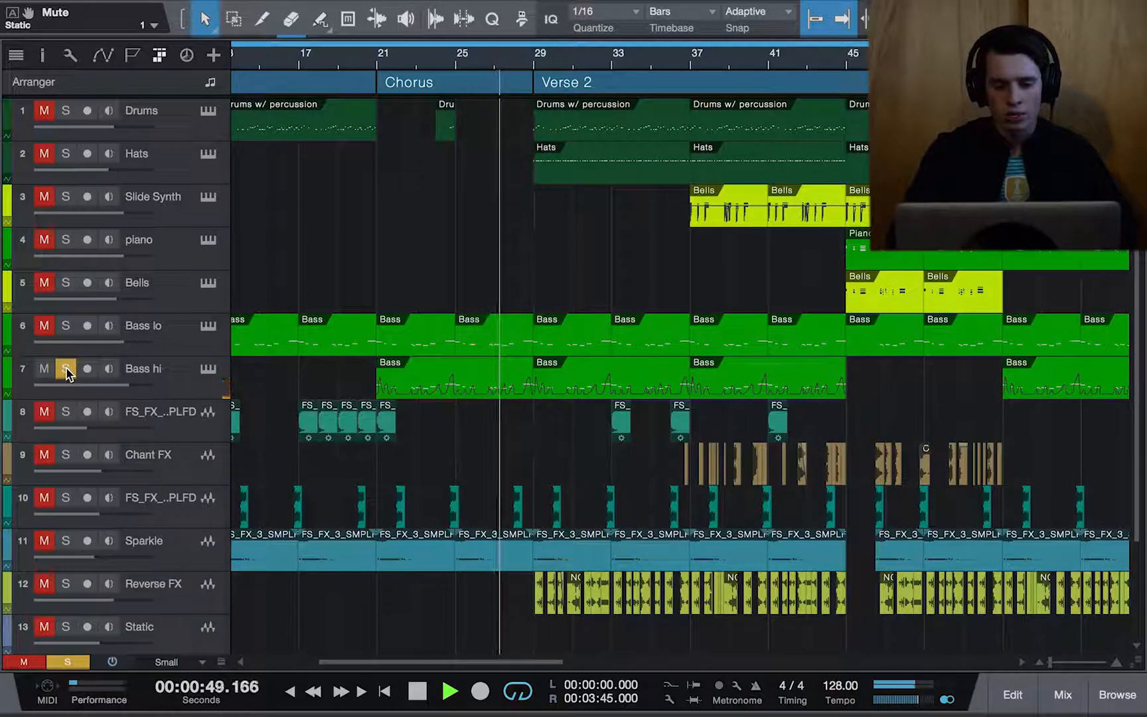
left_click(65, 371)
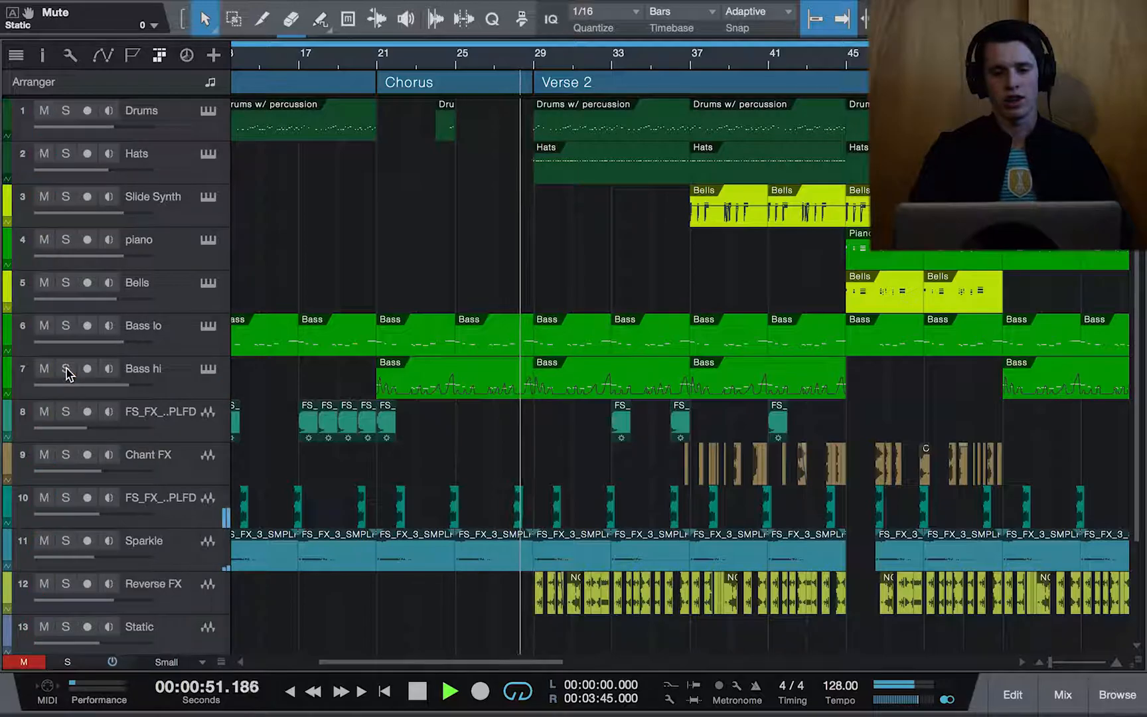
Step: Solo the Drums and Hats tracks during Verse 2, listen to Hats alone and stop playback
scroll(577, 258, "up", 3)
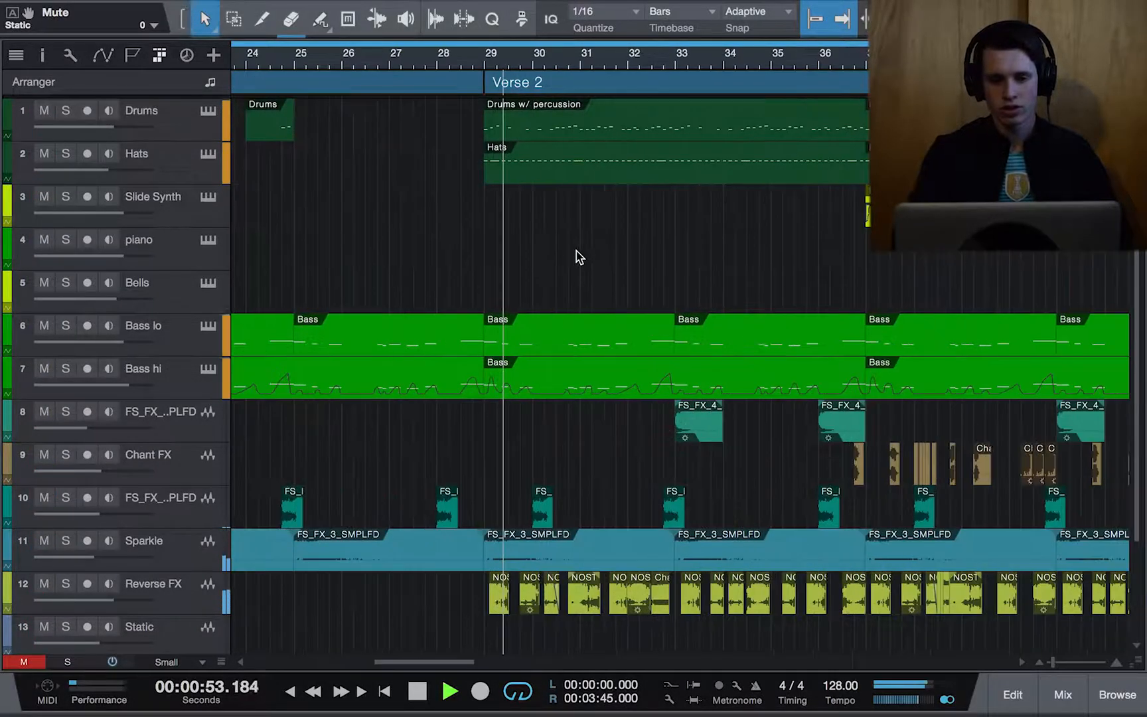
scroll(576, 257, "up", 2)
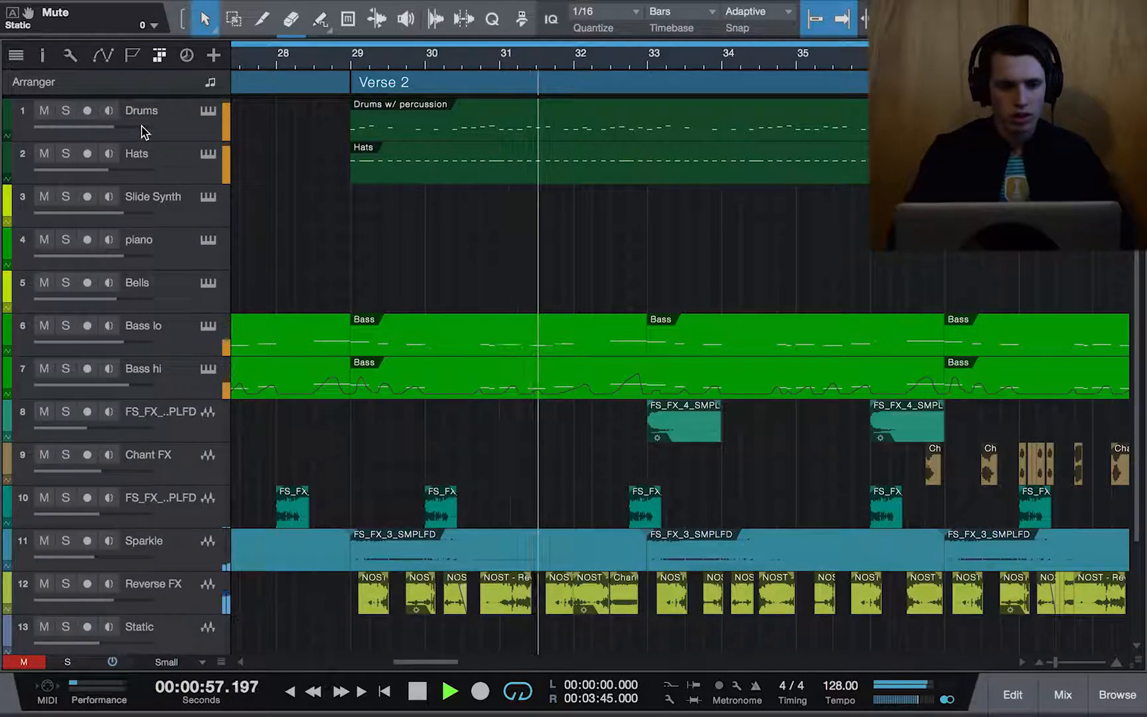
left_click(66, 112)
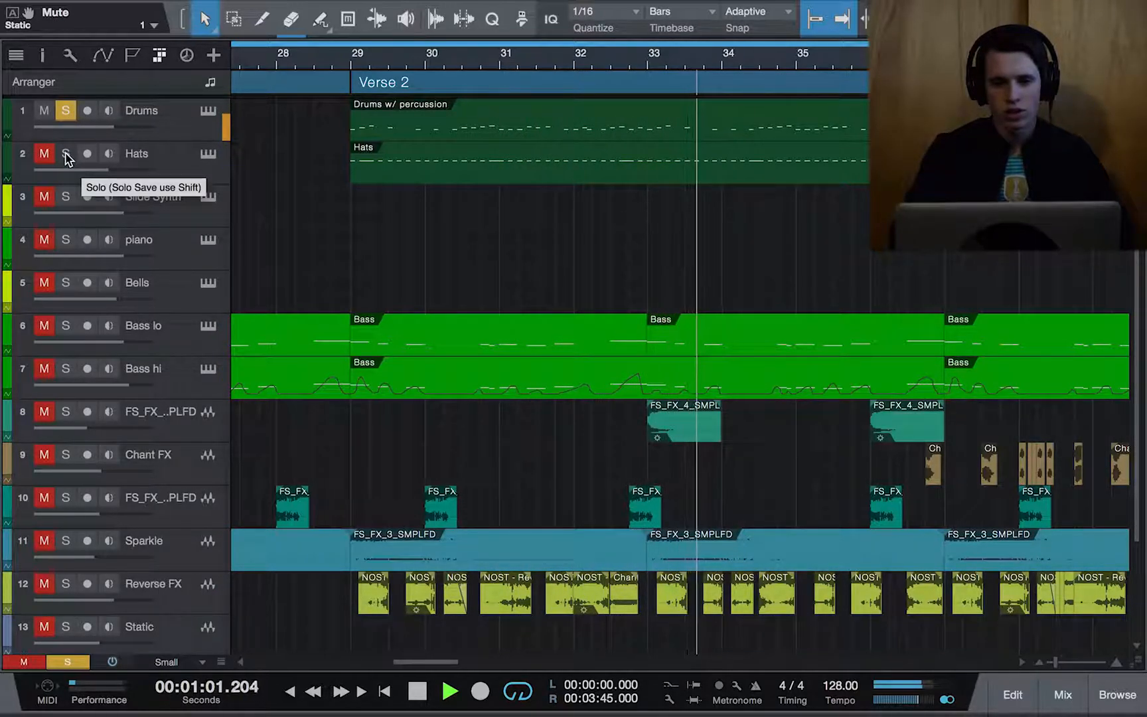
left_click(66, 154)
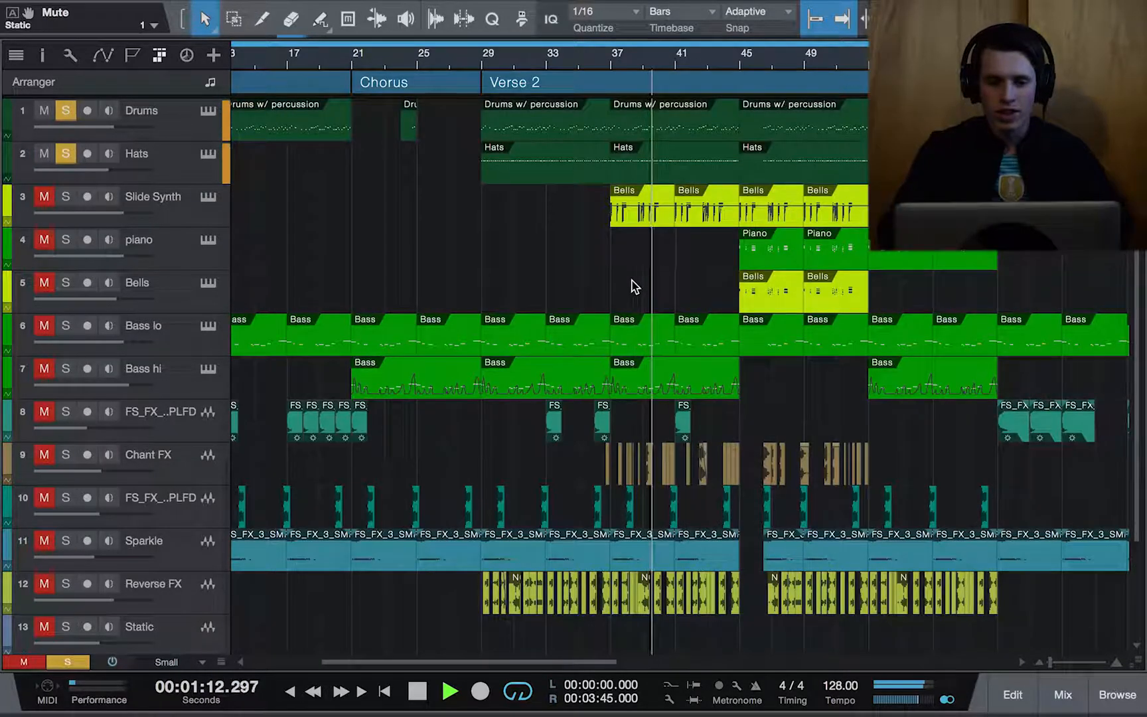
scroll(633, 287, "up", 3)
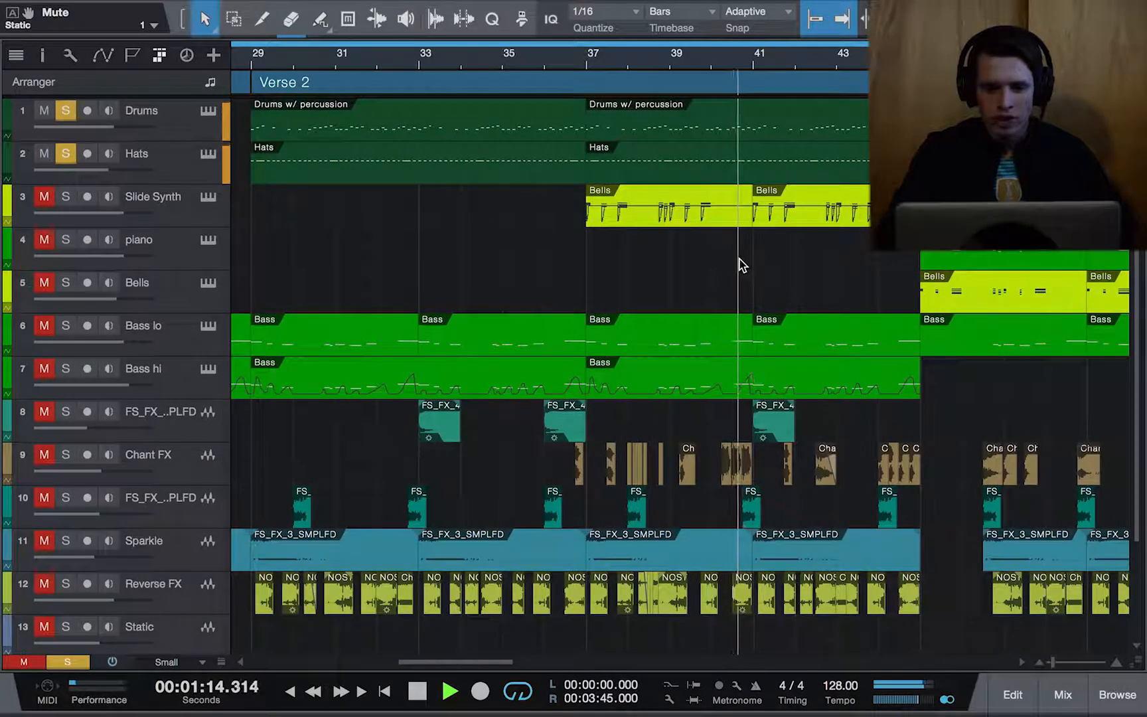
scroll(742, 264, "up", 3)
left_click(65, 111)
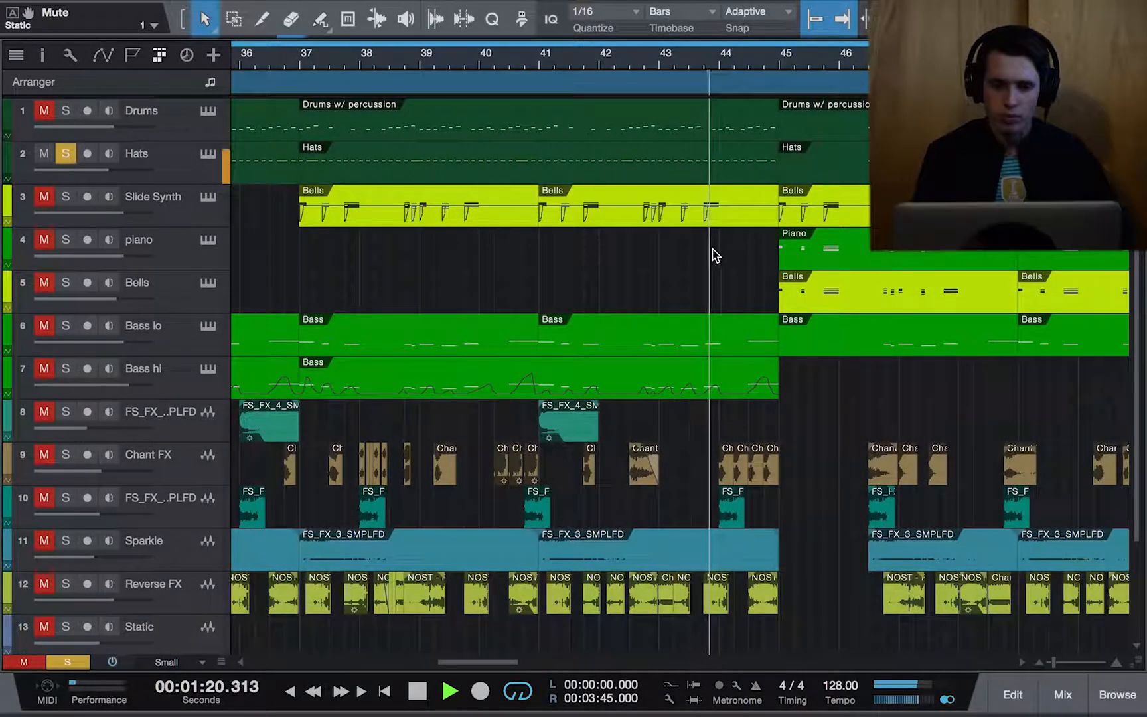
scroll(716, 259, "down", 2)
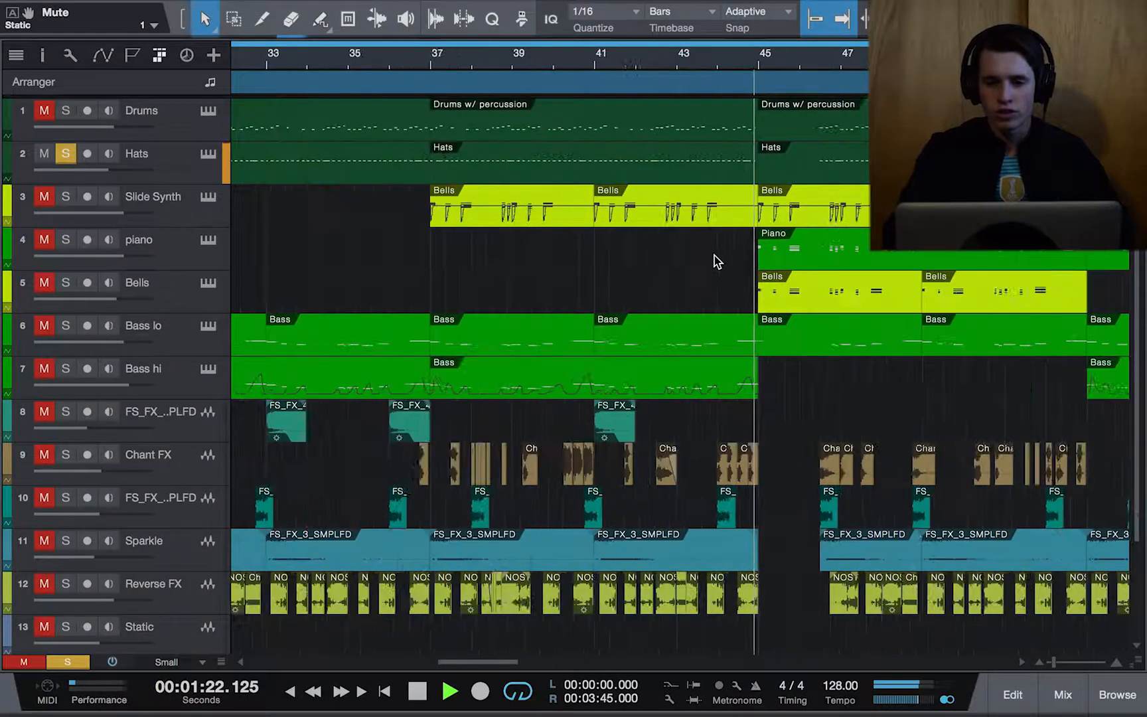
scroll(716, 261, "down", 2)
key("space")
Step: Solo the Drums track instead of Hats and play from the start of Verse 2 at bar 29
scroll(715, 260, "left", 2)
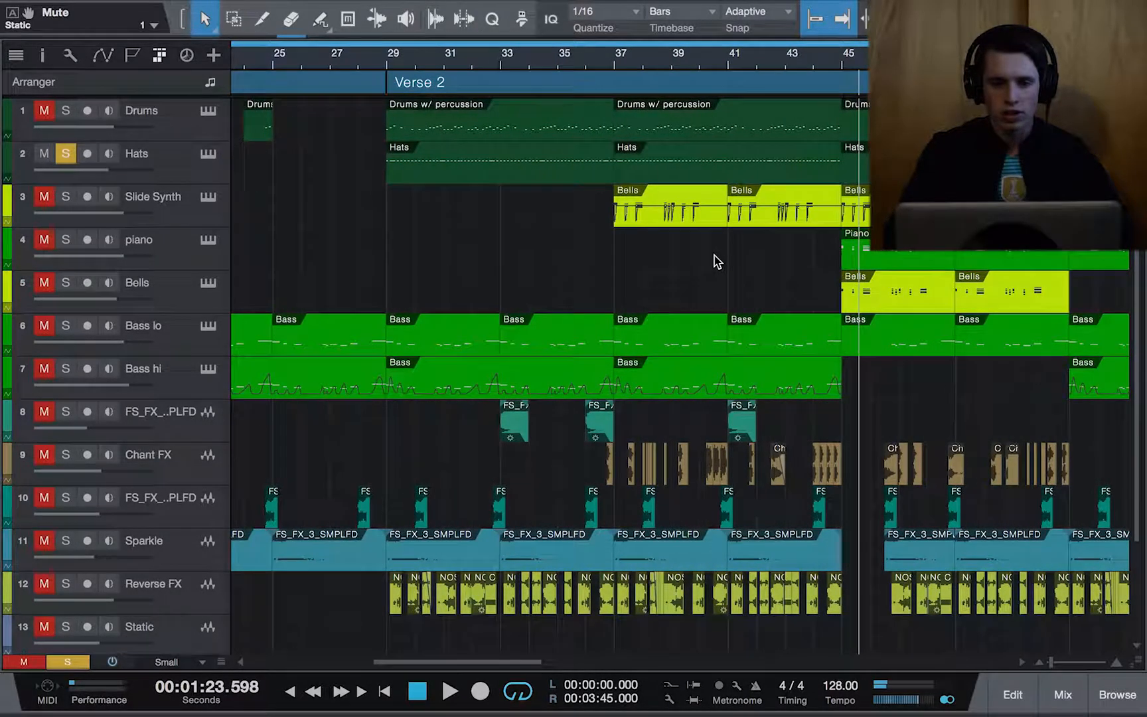
left_click(388, 62)
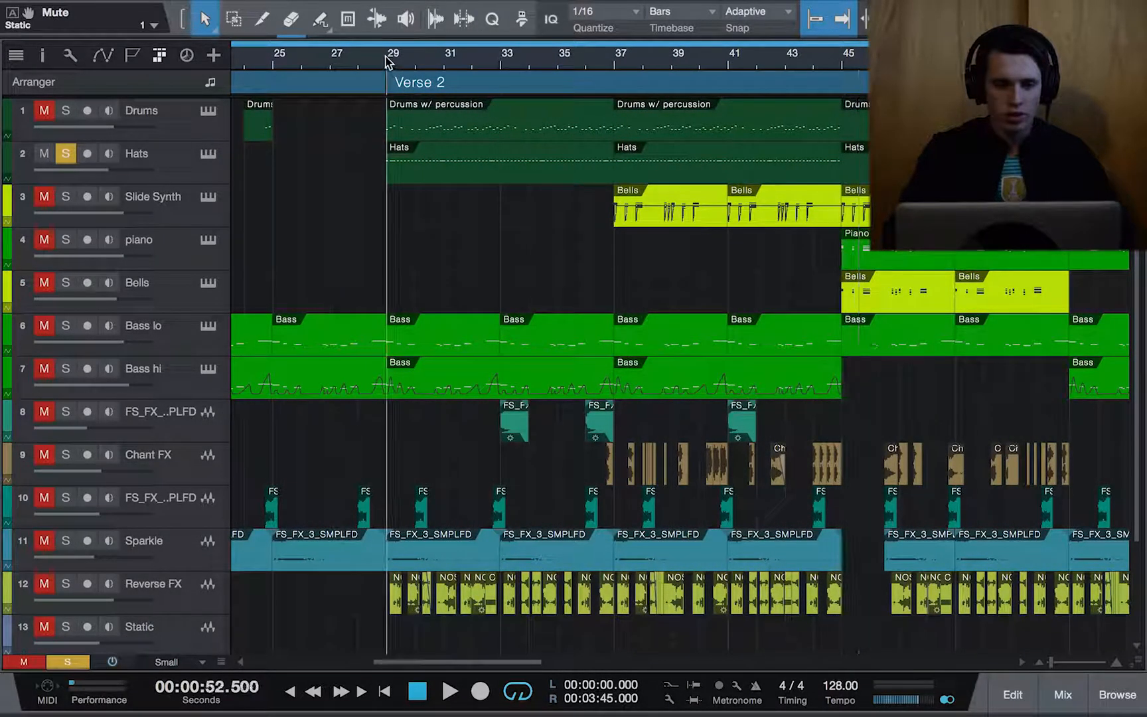
left_click(66, 153)
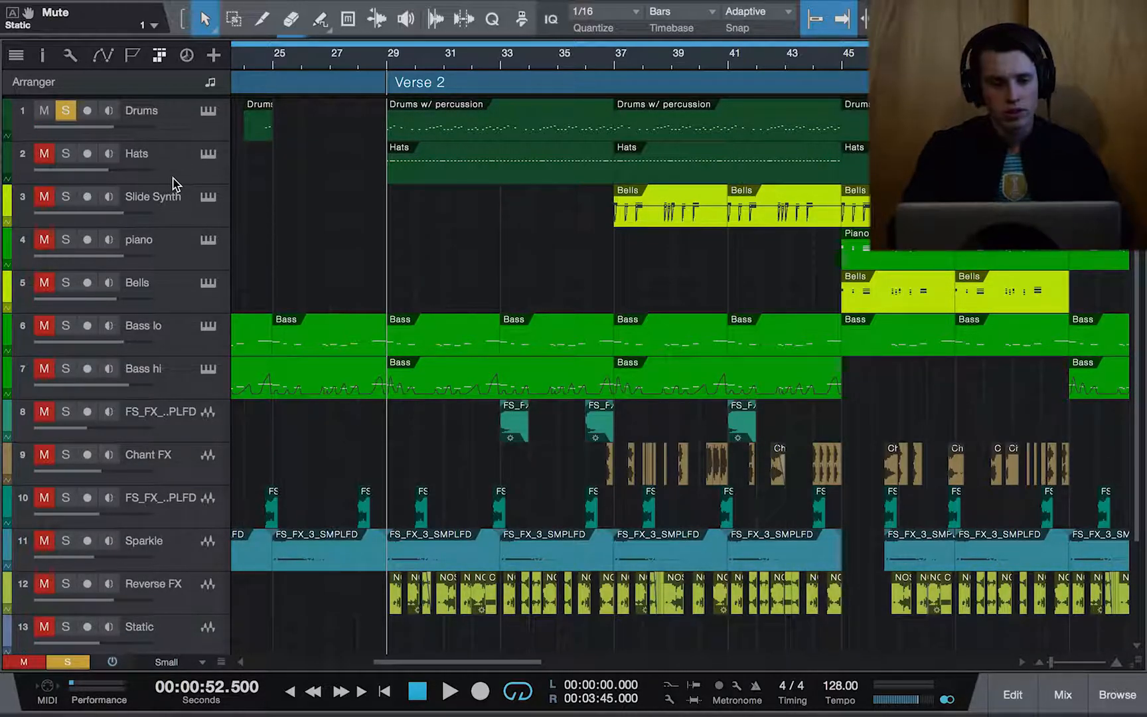
key("space")
Step: Examine the notes of the Drums w/ percussion part at bar 29 in the note editor, close the editor and stop playback
double_click(435, 123)
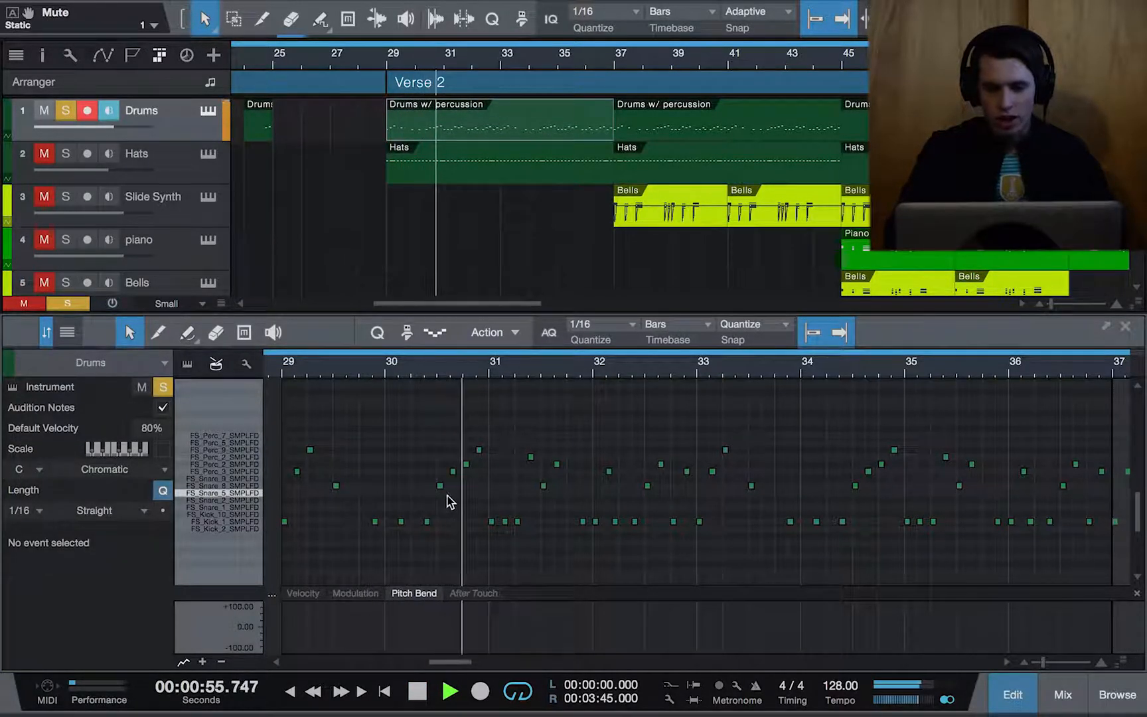
scroll(543, 538, "down", 1)
scroll(543, 538, "down", 4)
scroll(592, 535, "up", 5)
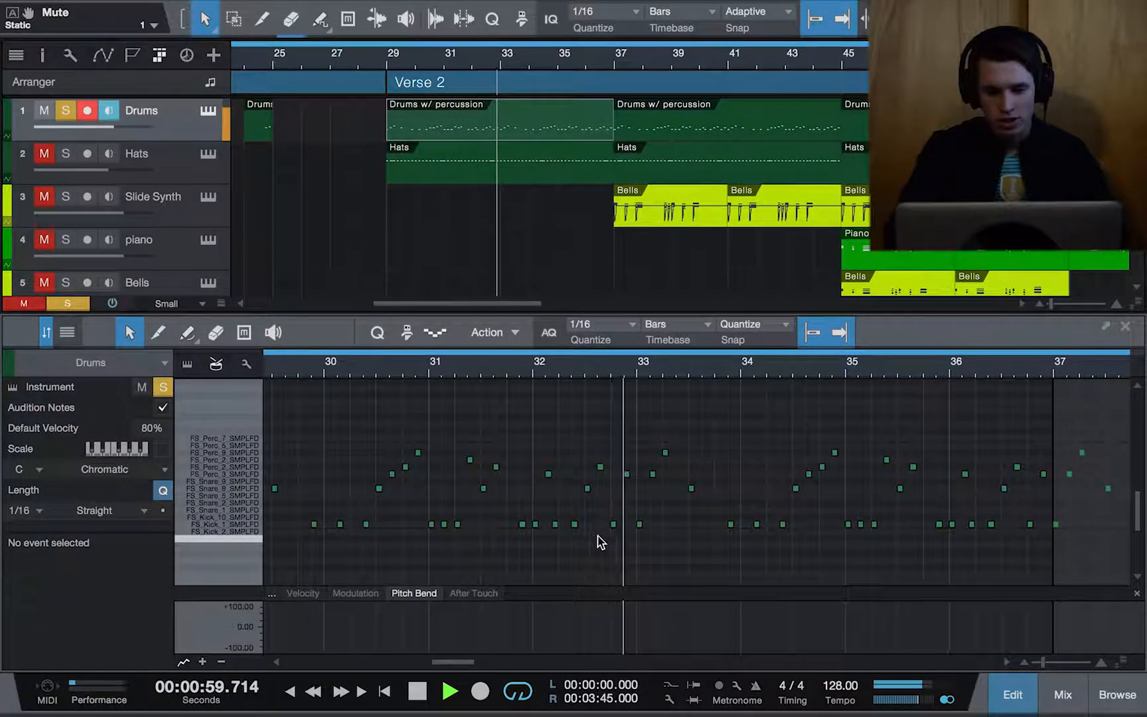
scroll(650, 547, "down", 3)
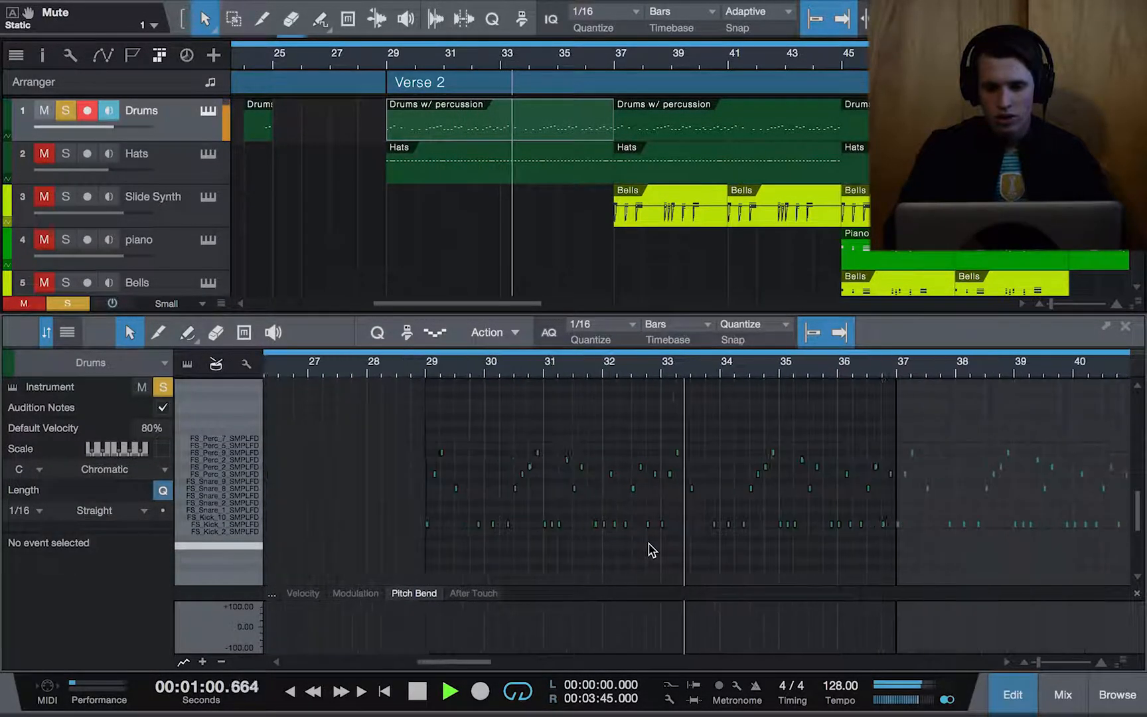
left_click(1125, 327)
key("space")
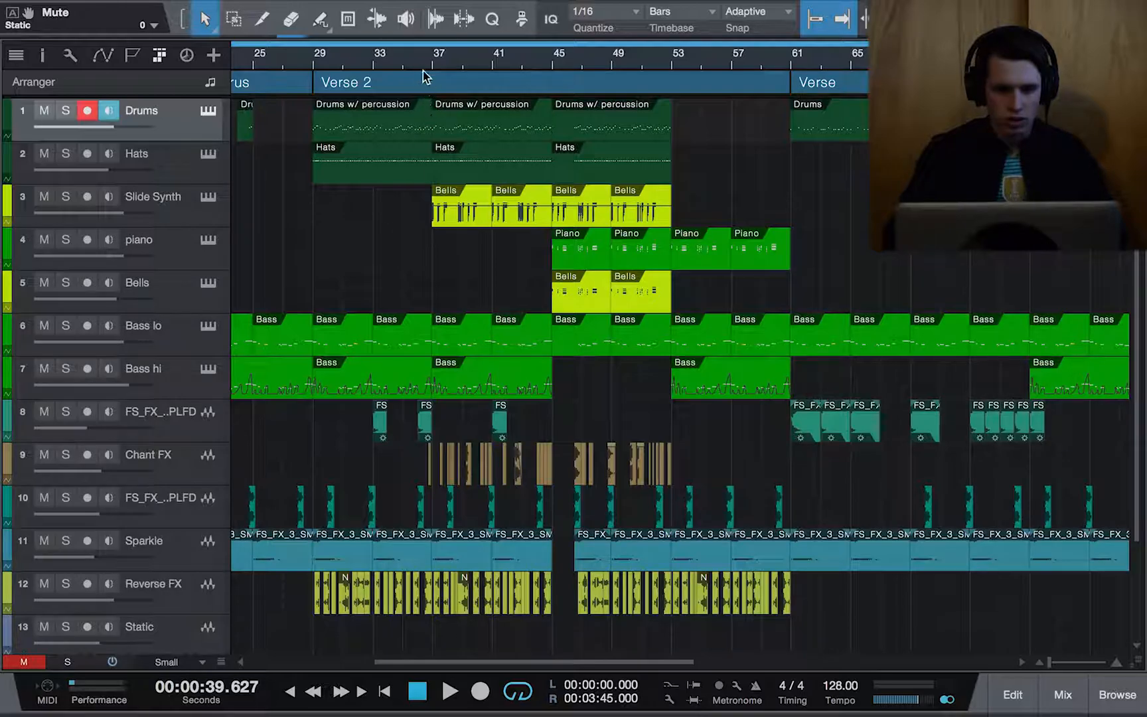
Step: Play Verse 2 from about bar 36 into the Slide Synth's entry at bar 37
scroll(430, 306, "up", 3)
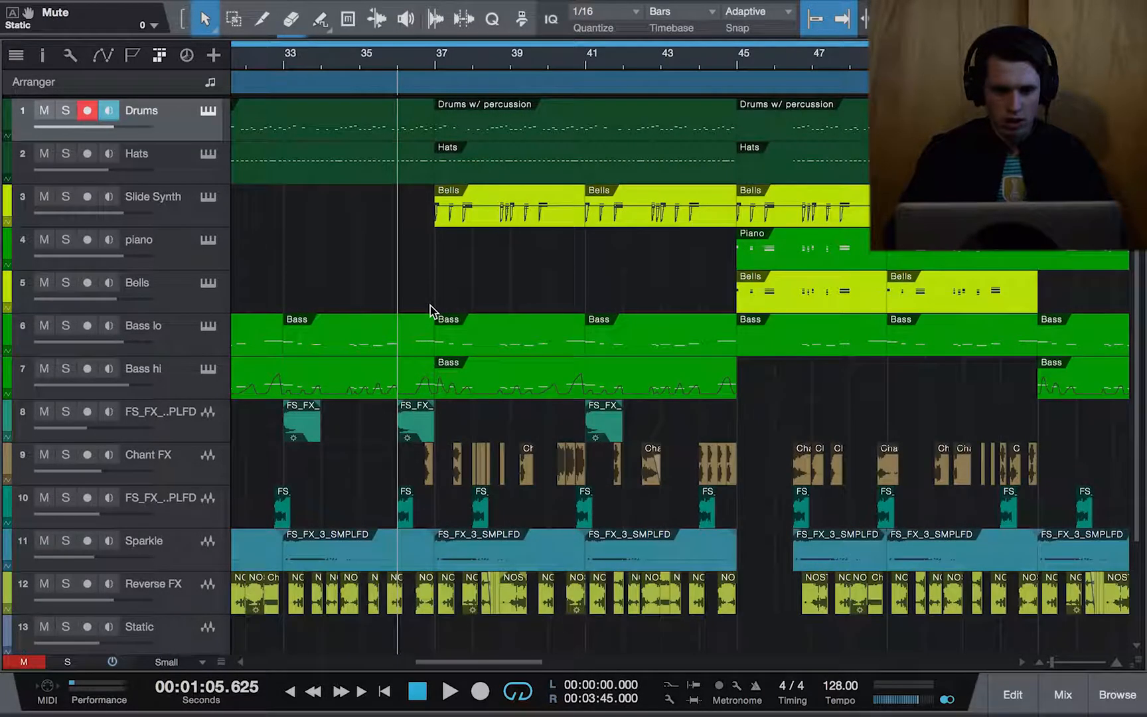
key("space")
scroll(490, 286, "up", 2)
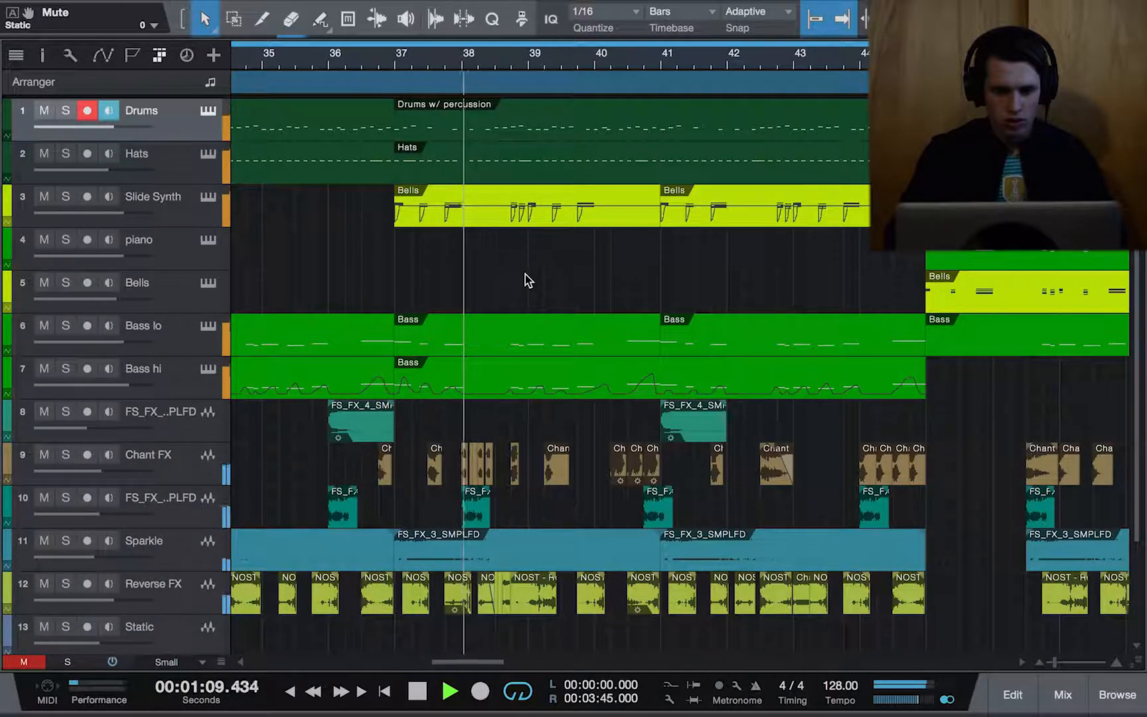
scroll(525, 274, "down", 1)
scroll(525, 274, "up", 1)
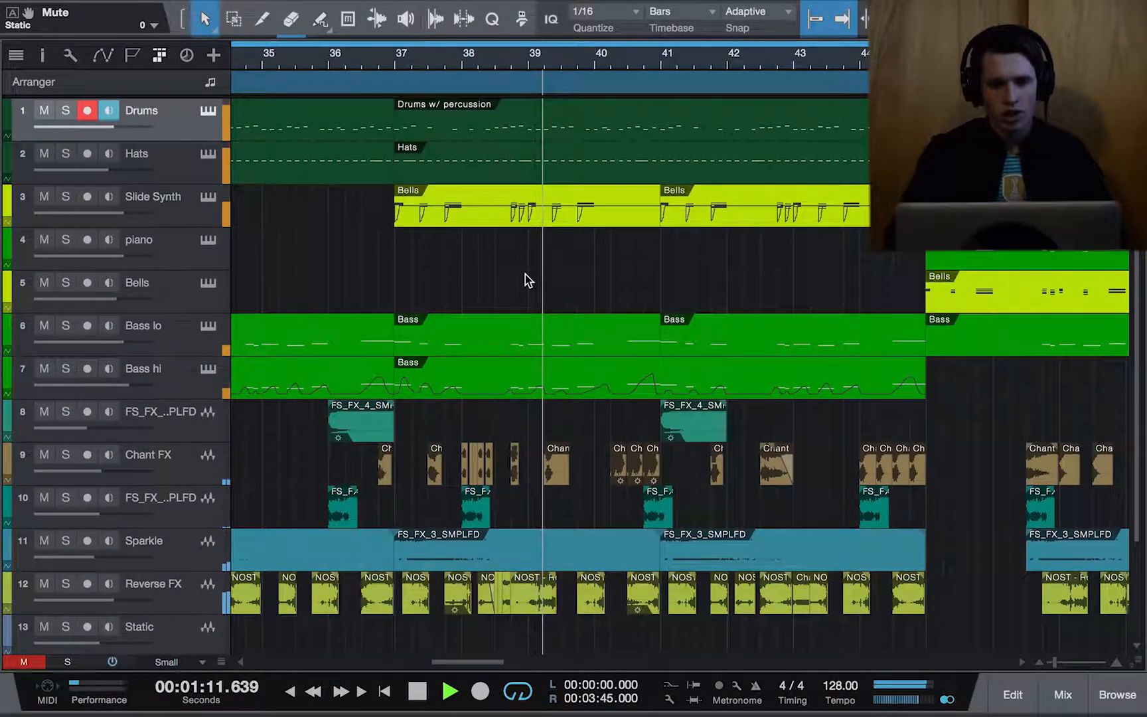
Step: Solo the Slide Synth track, listen to it alone up to bar 45 and stop playback
left_click(65, 196)
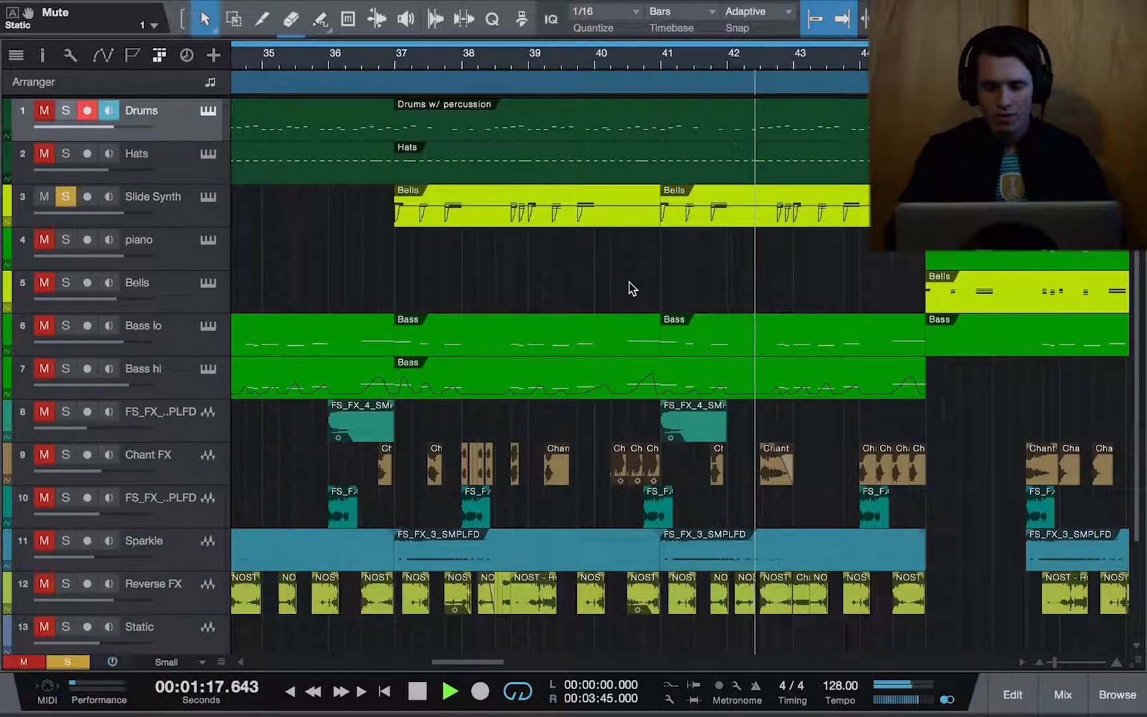
scroll(631, 287, "down", 2)
scroll(632, 288, "right", 2)
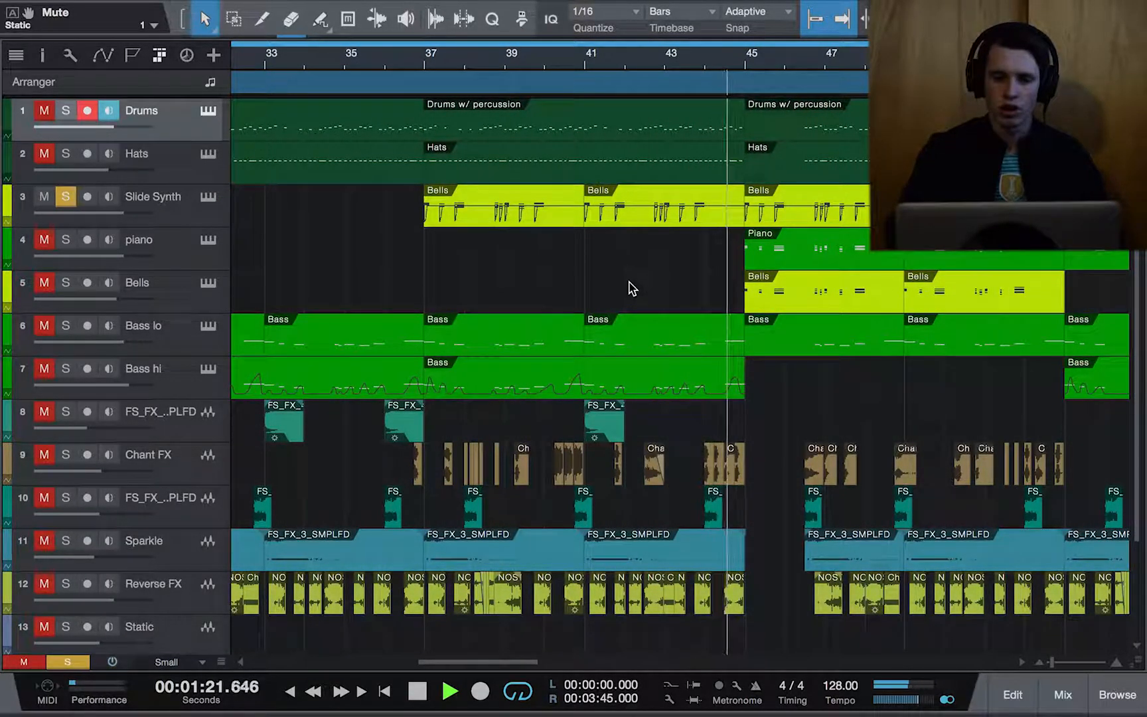
key("space")
Step: Examine the pitch bend curves of the Slide Synth's Bells part at bar 37 in the note editor and close the editor
left_click(467, 204)
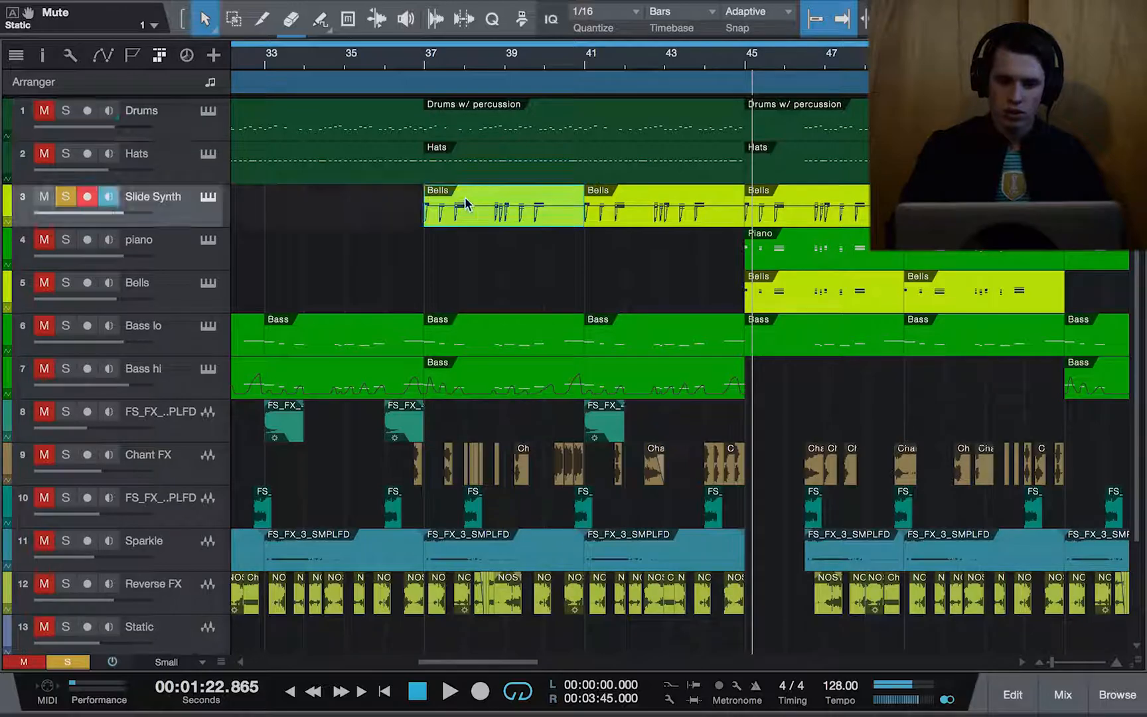
double_click(467, 204)
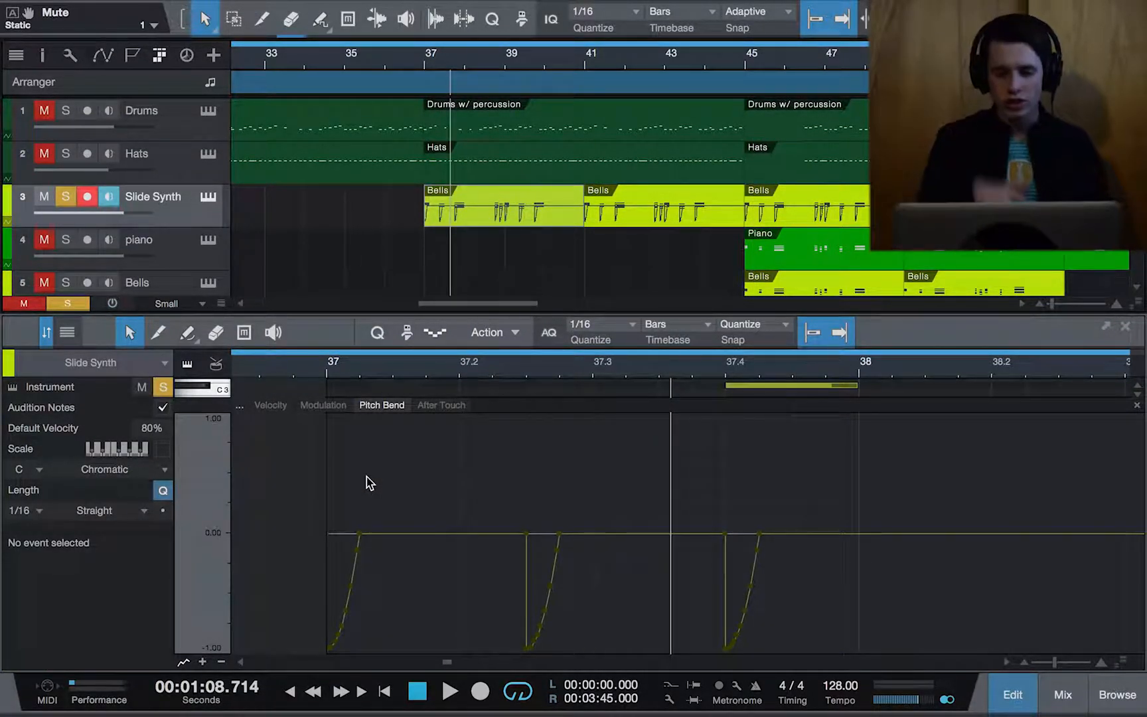
key("F2")
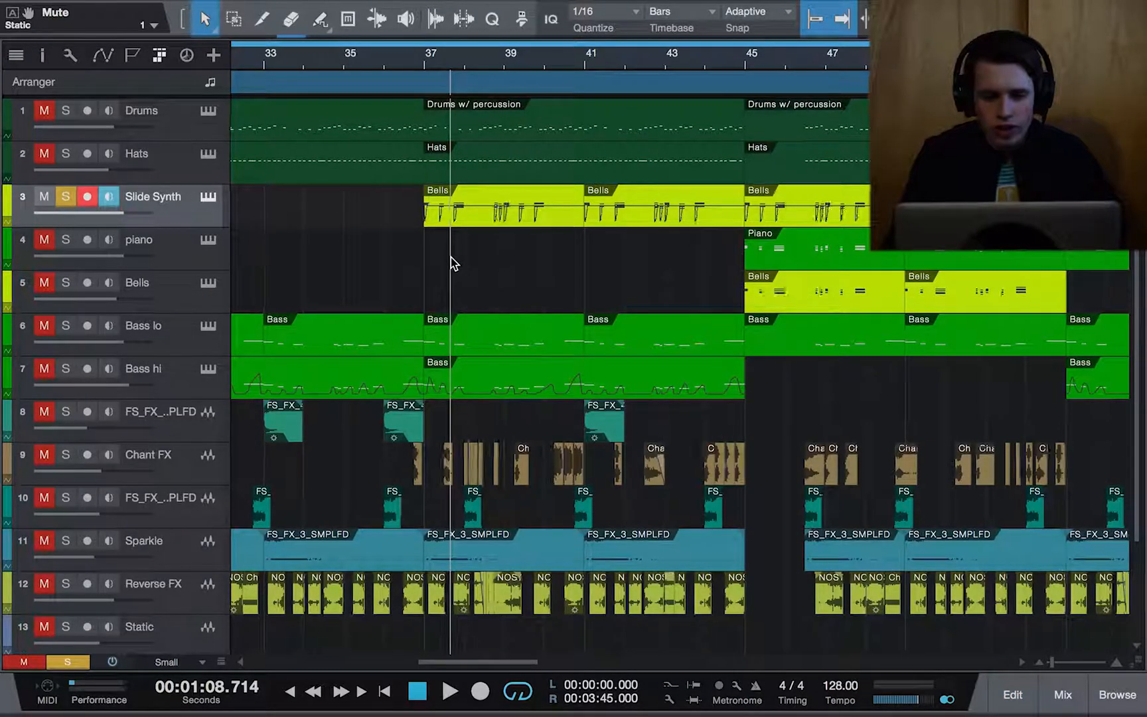
key("e")
key("e")
Step: Play the soloed Slide Synth from bar 37 for just over one bar and stop playback
scroll(395, 60, "up", 5)
left_click(386, 50)
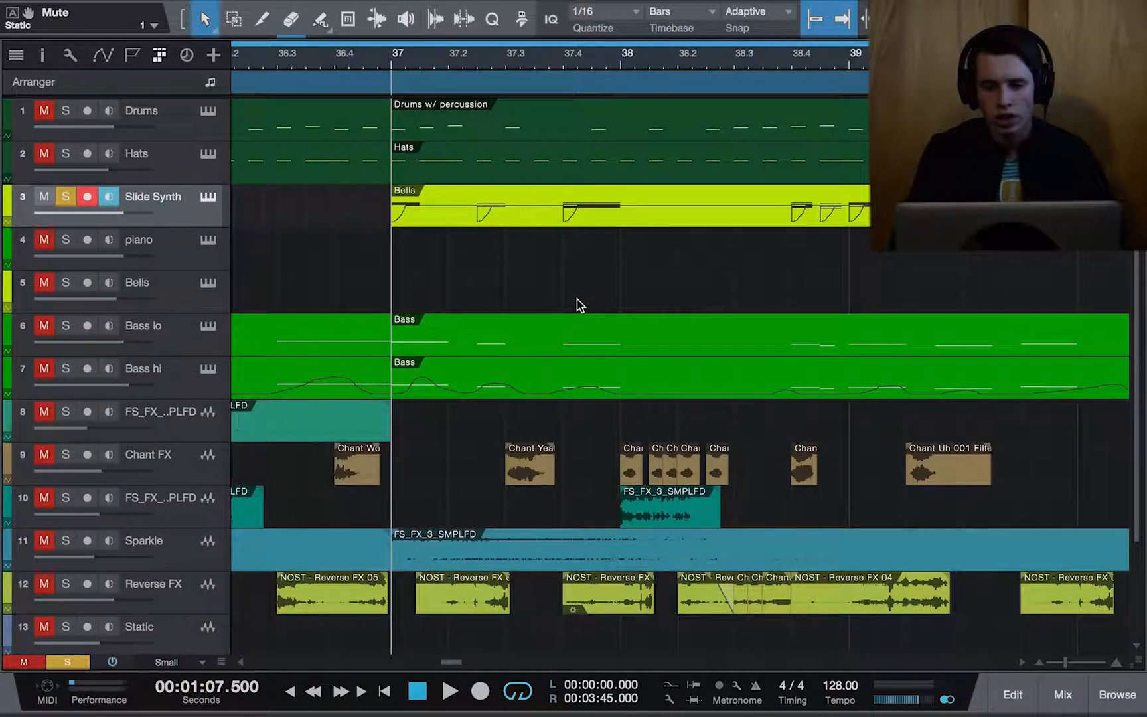
key("space")
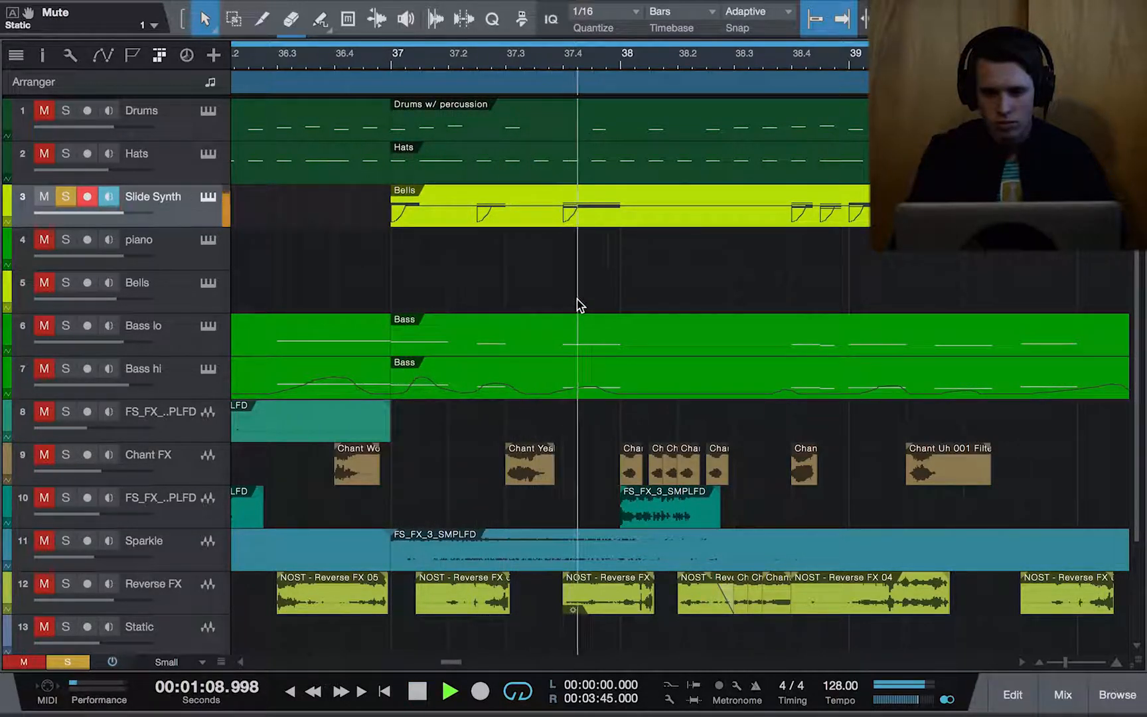
key("space")
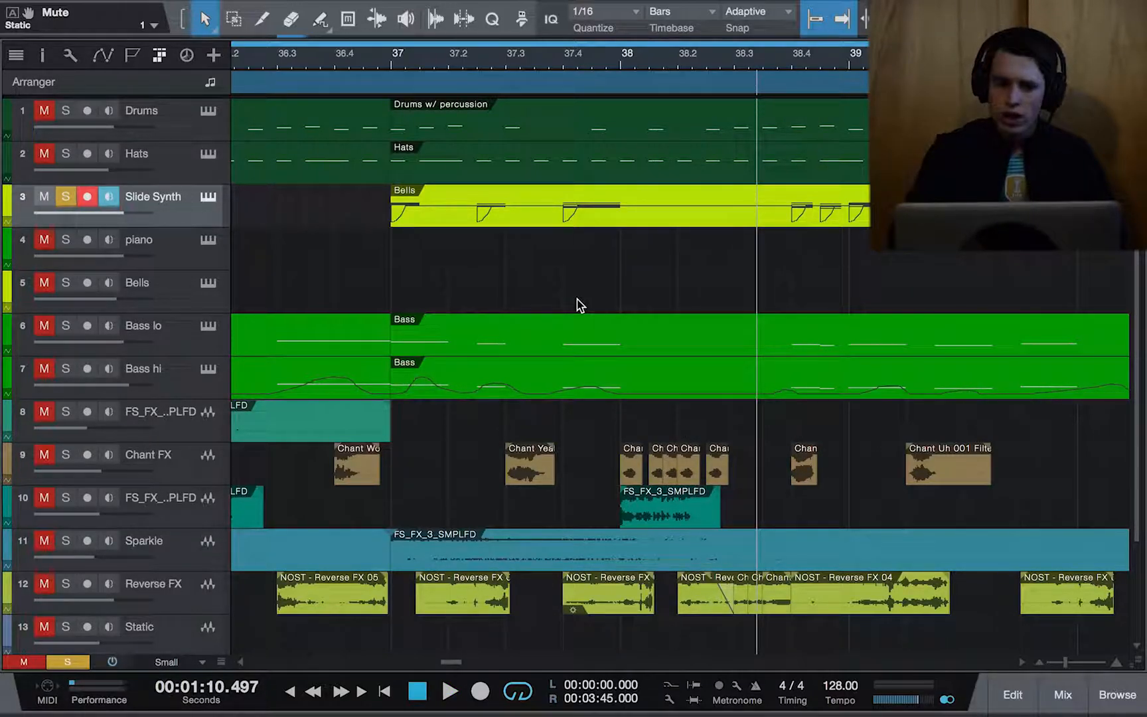
Step: Move the playhead to just before bar 36, clear the Slide Synth solo and mute the Chant FX track
scroll(577, 299, "down", 5)
scroll(577, 299, "right", 3)
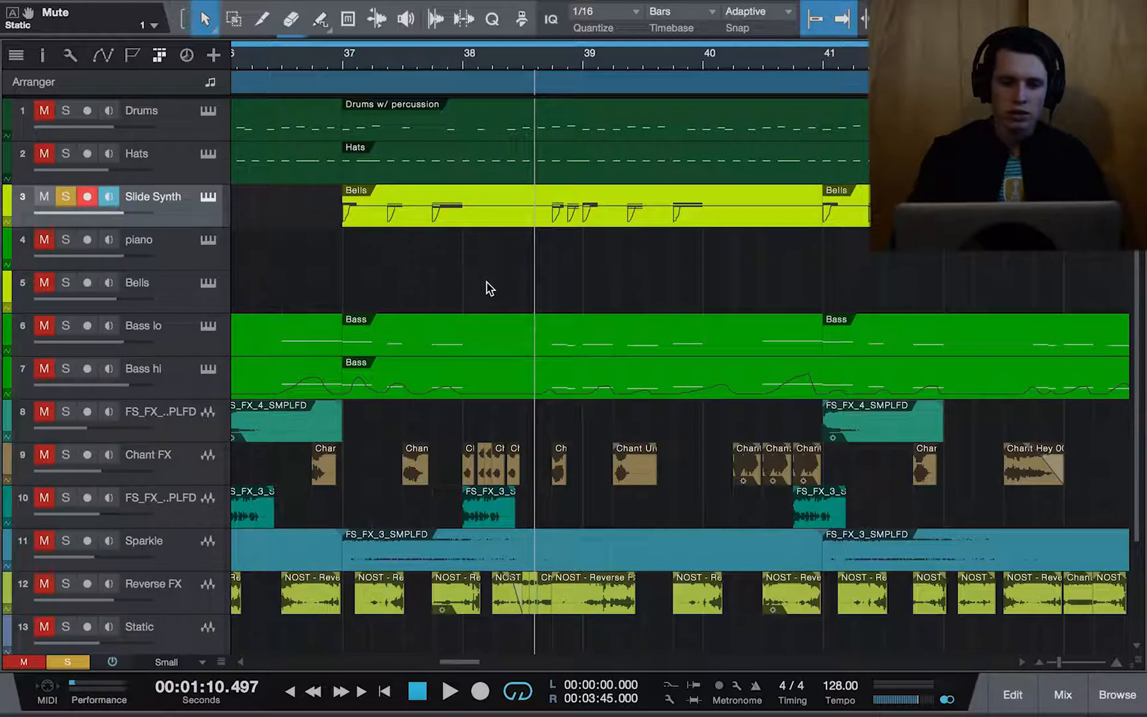
scroll(486, 283, "down", 3)
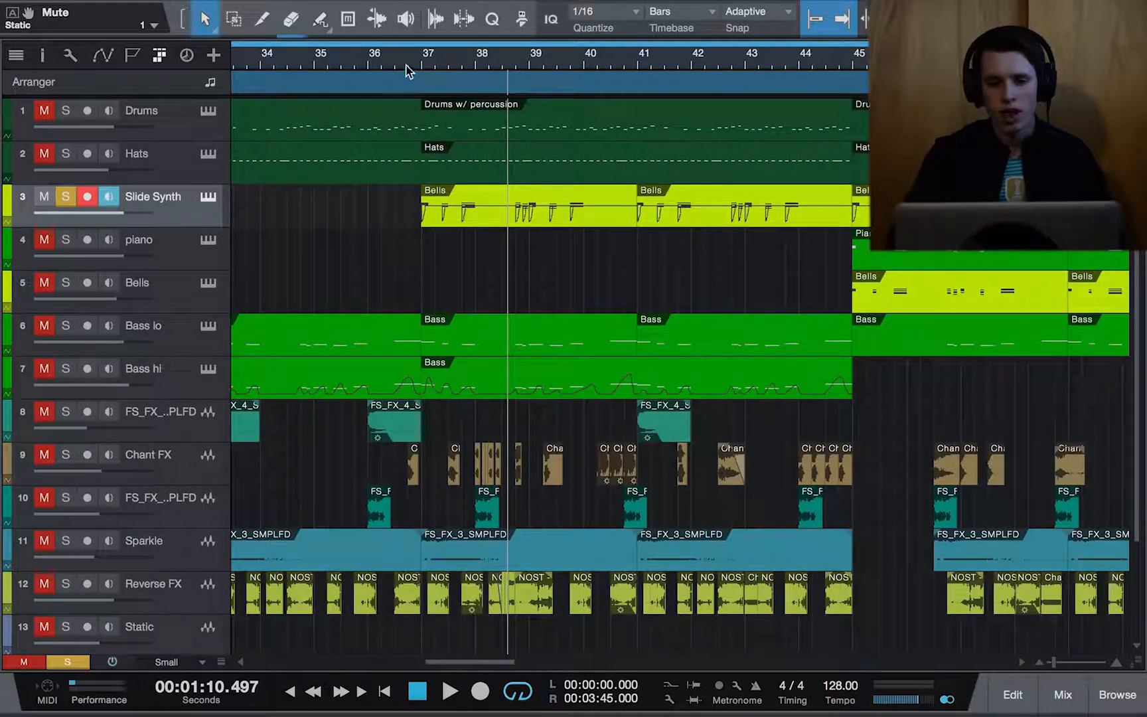
left_click(355, 57)
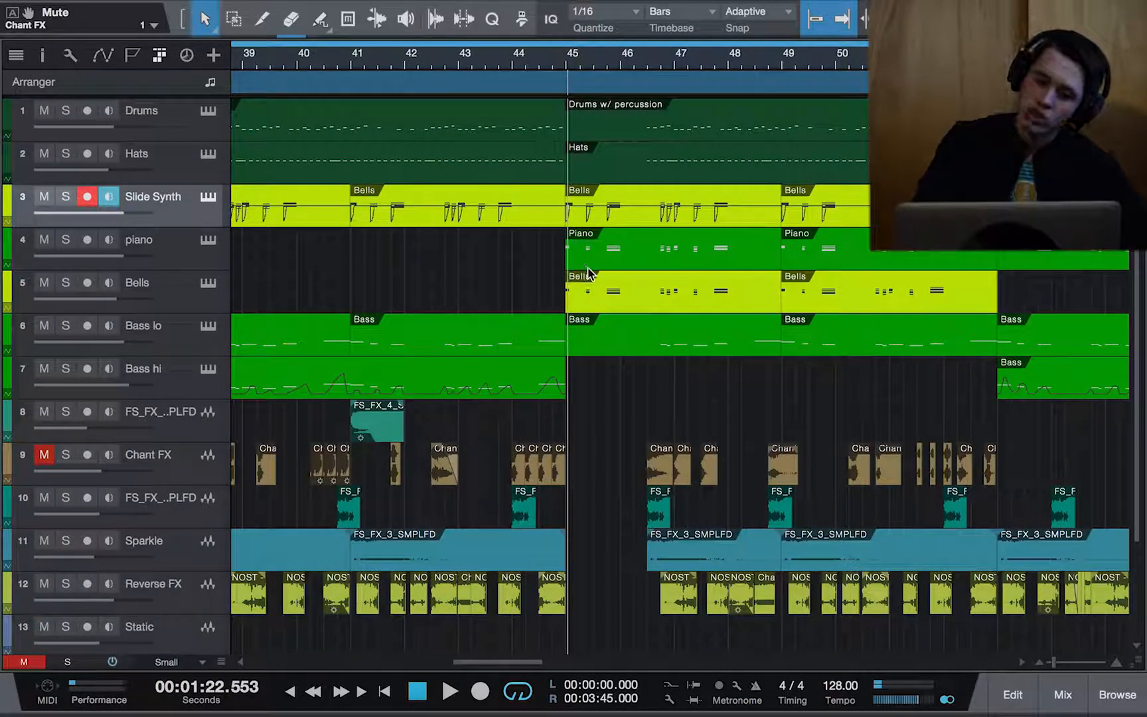
Step: Solo the piano track, play its part from bar 45 and stop playback
scroll(611, 289, "up", 3)
scroll(610, 287, "right", 2)
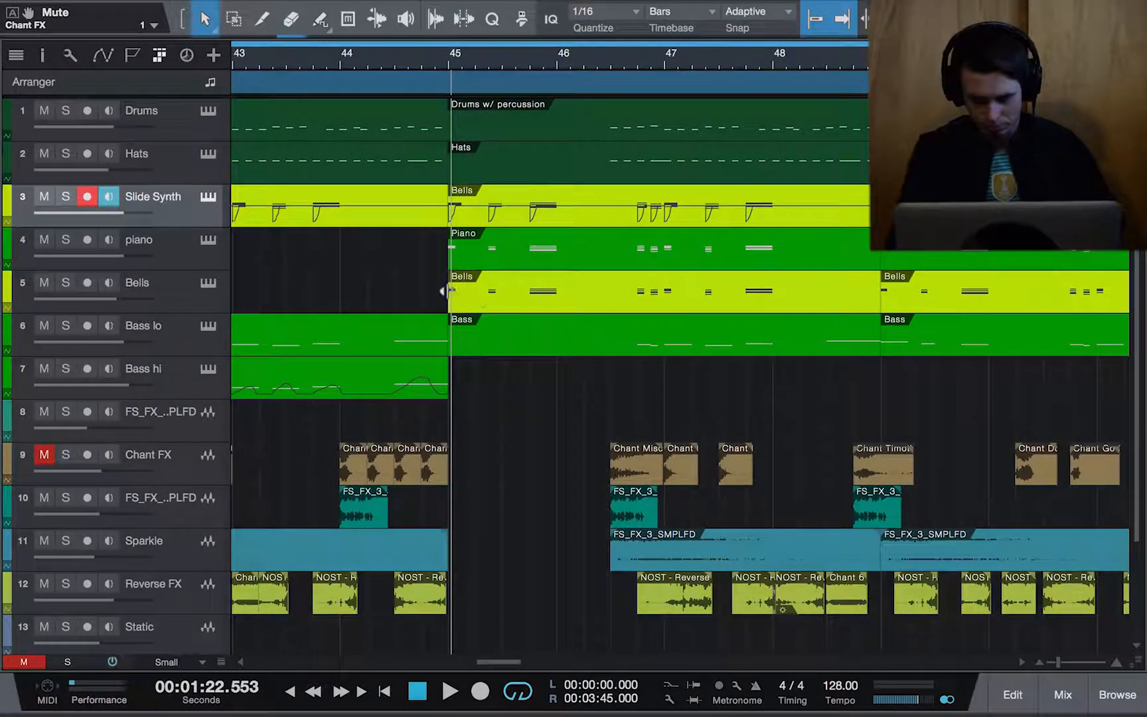
scroll(487, 277, "up", 2)
scroll(488, 278, "down", 4)
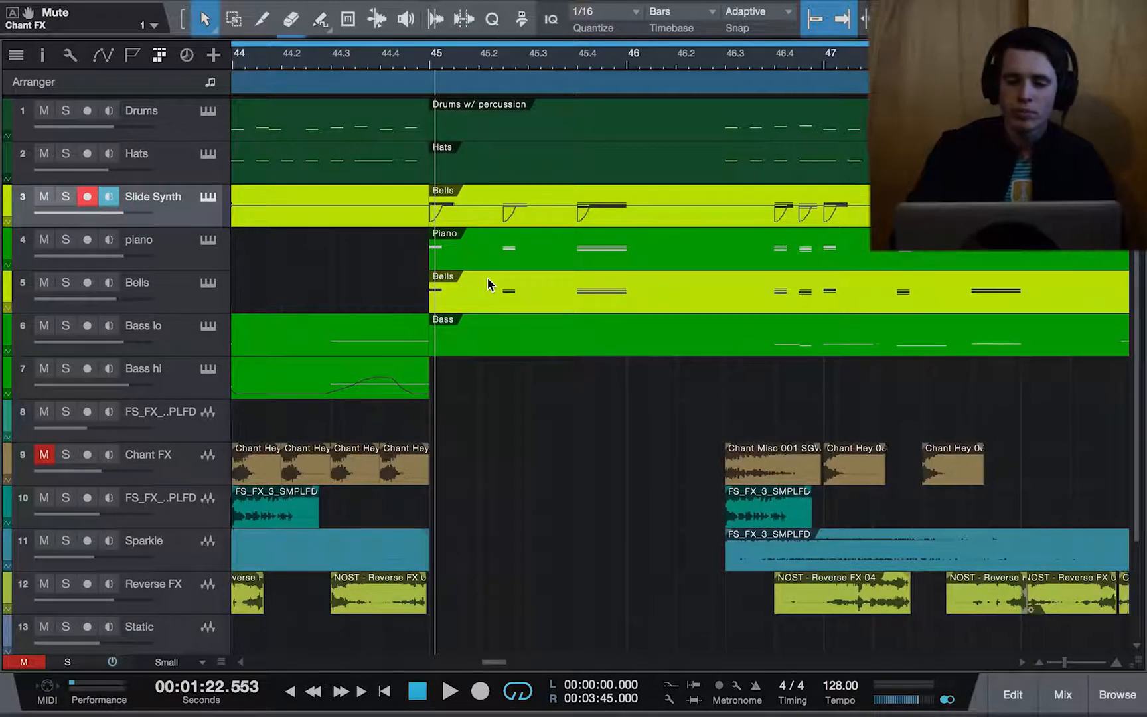
scroll(487, 278, "right", 1)
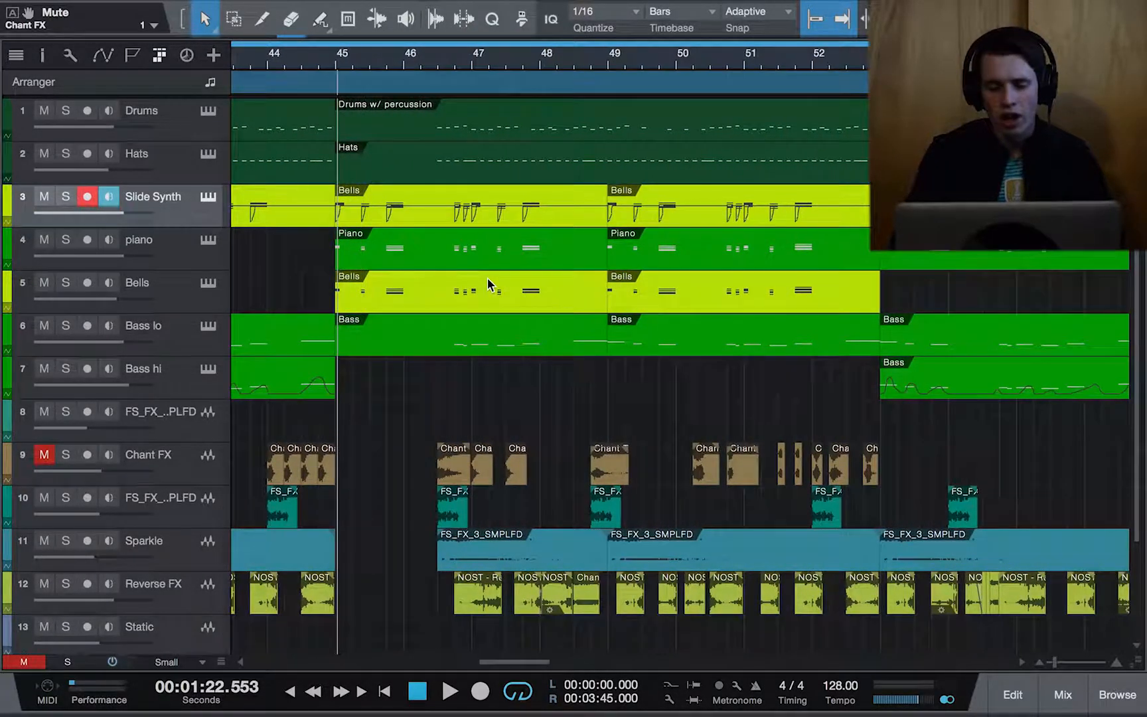
left_click(66, 239)
left_click(336, 55)
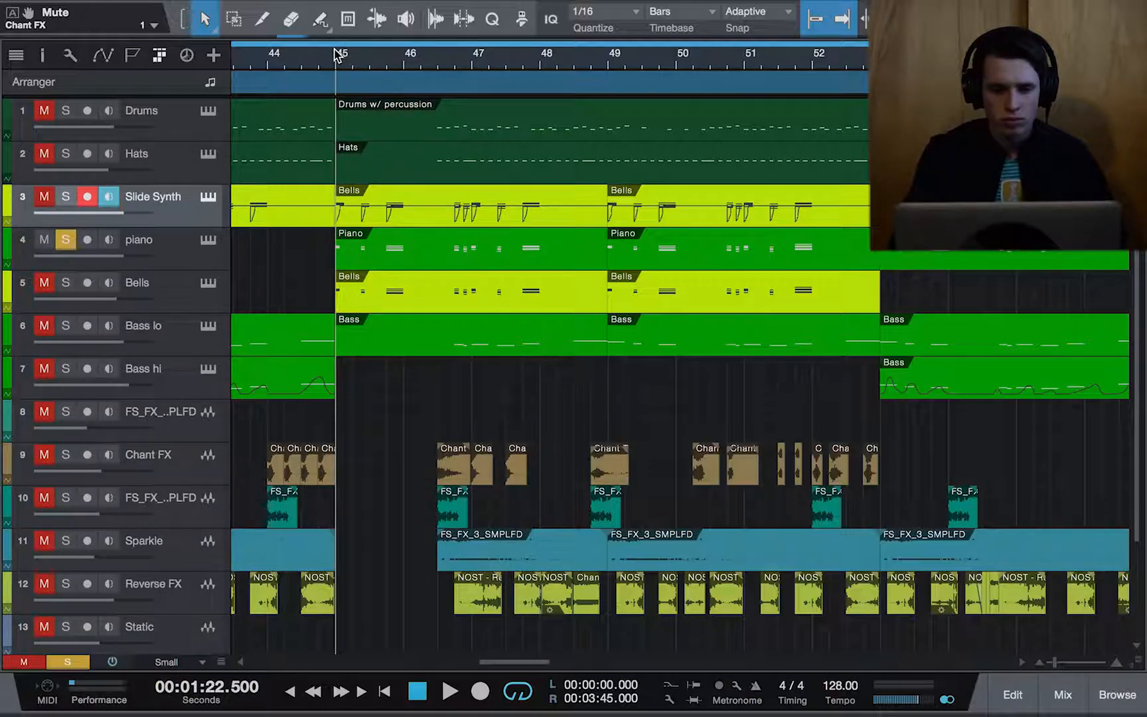
key("space")
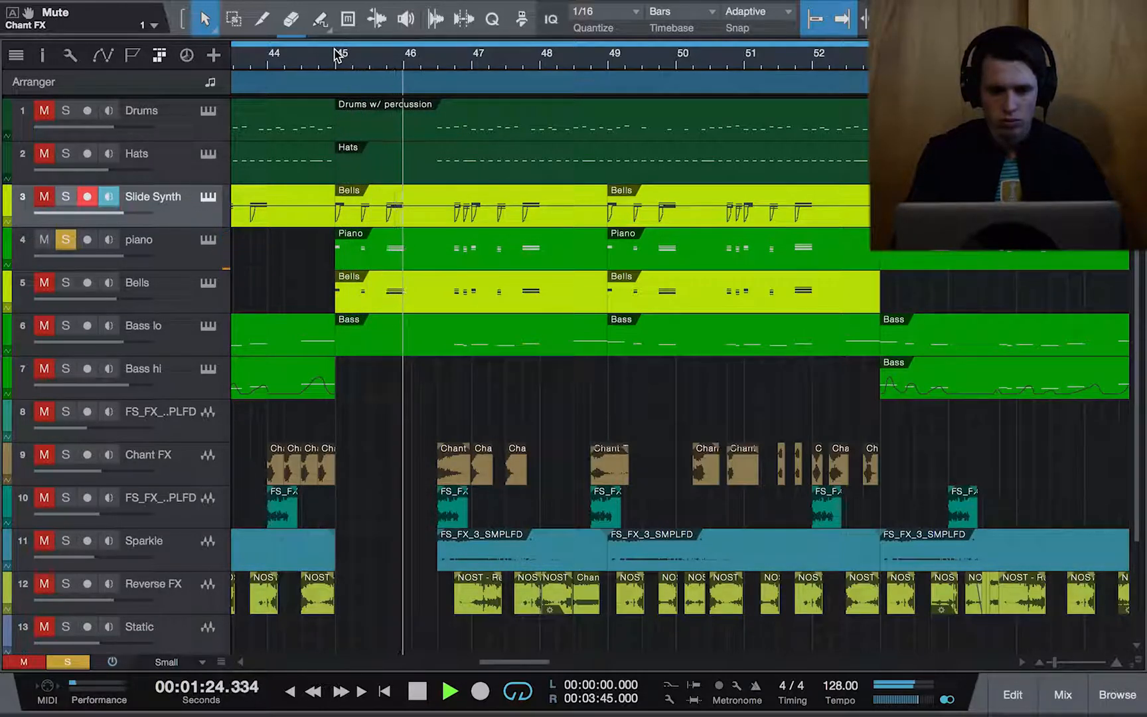
key("space")
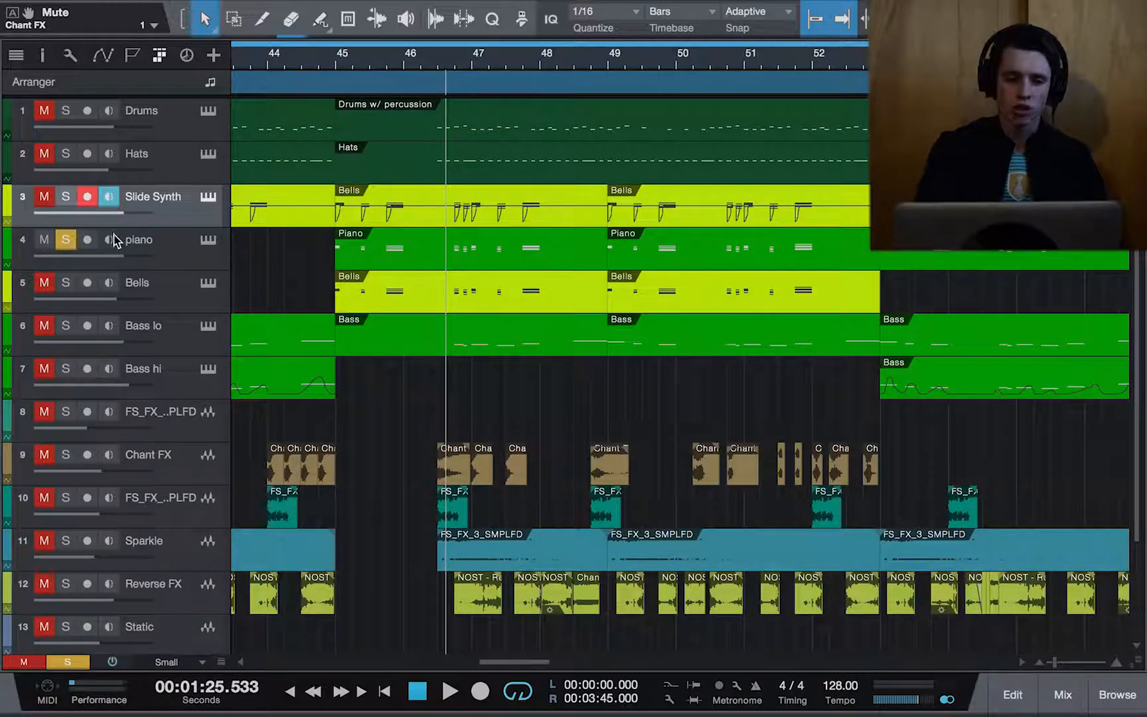
Step: Add the Bells track to the piano solo, play both from bar 45 and stop playback
left_click(66, 282)
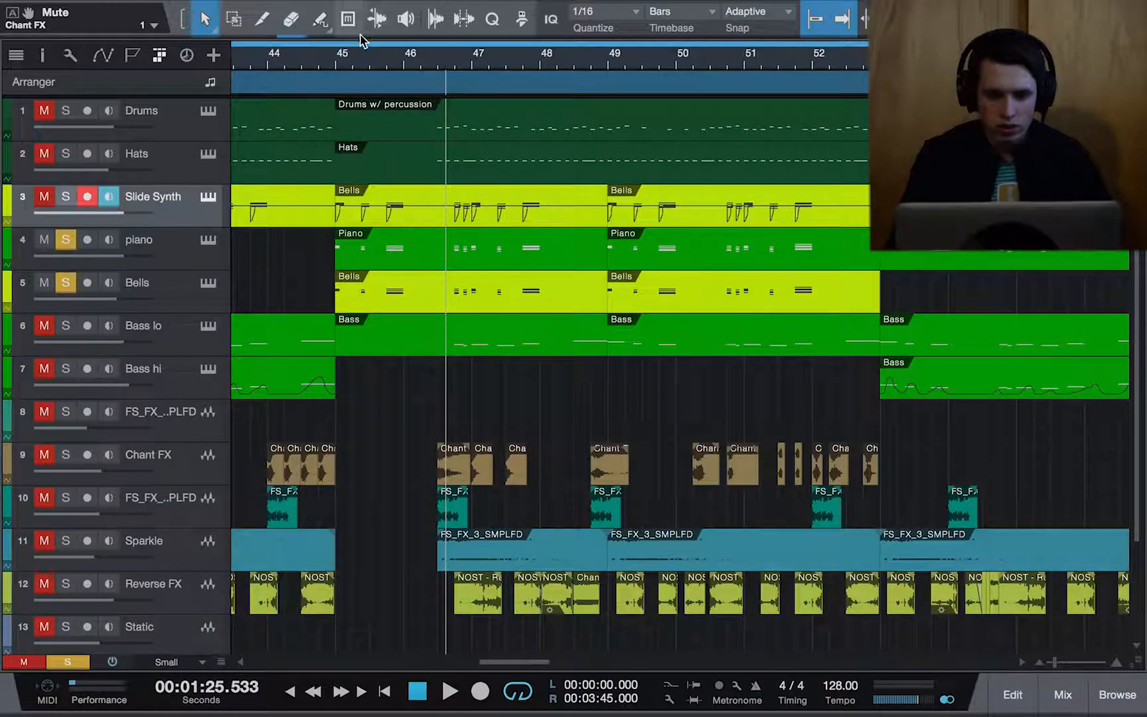
left_click(336, 60)
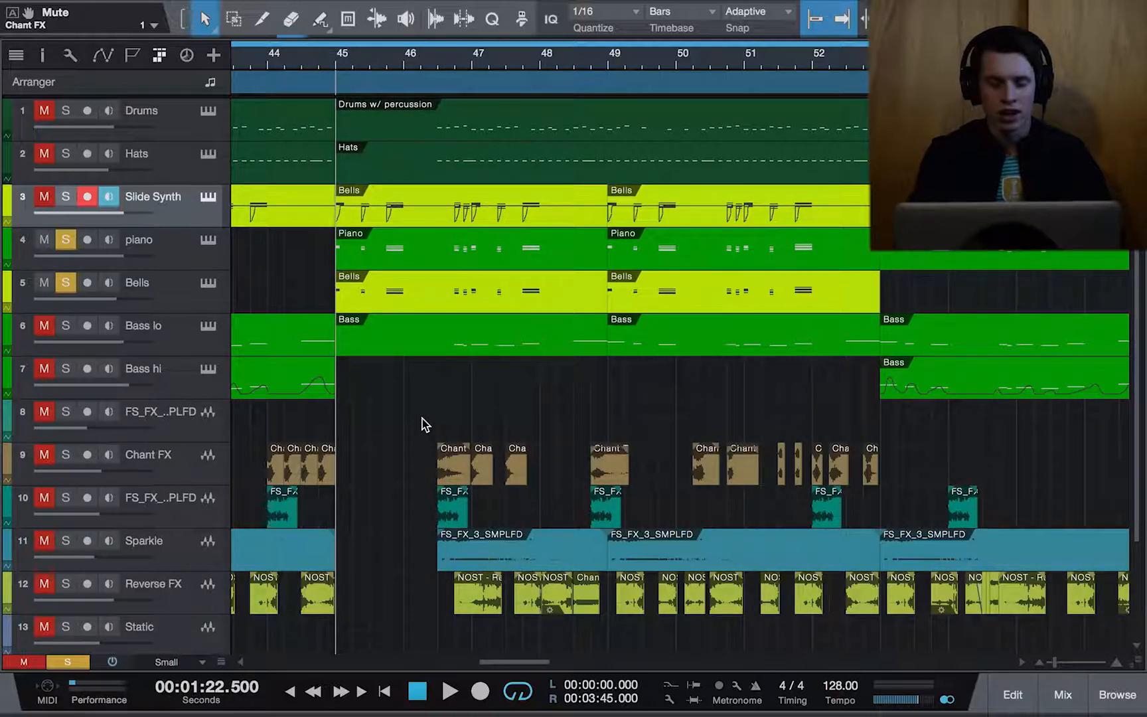
key("space")
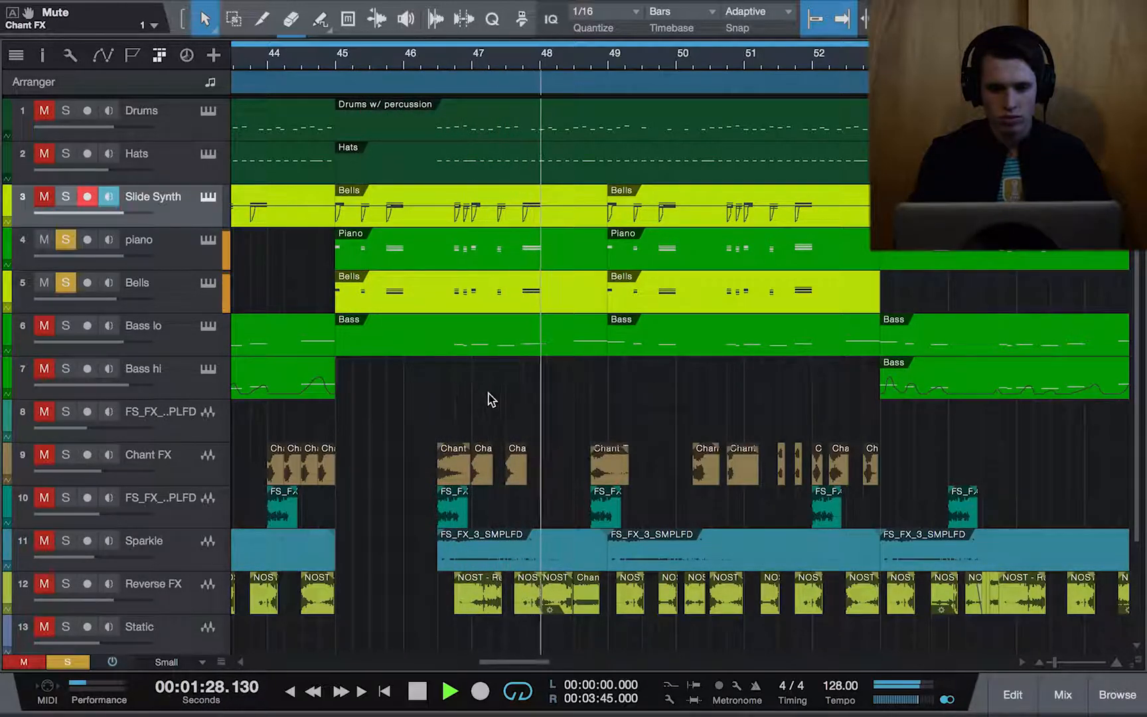
key("space")
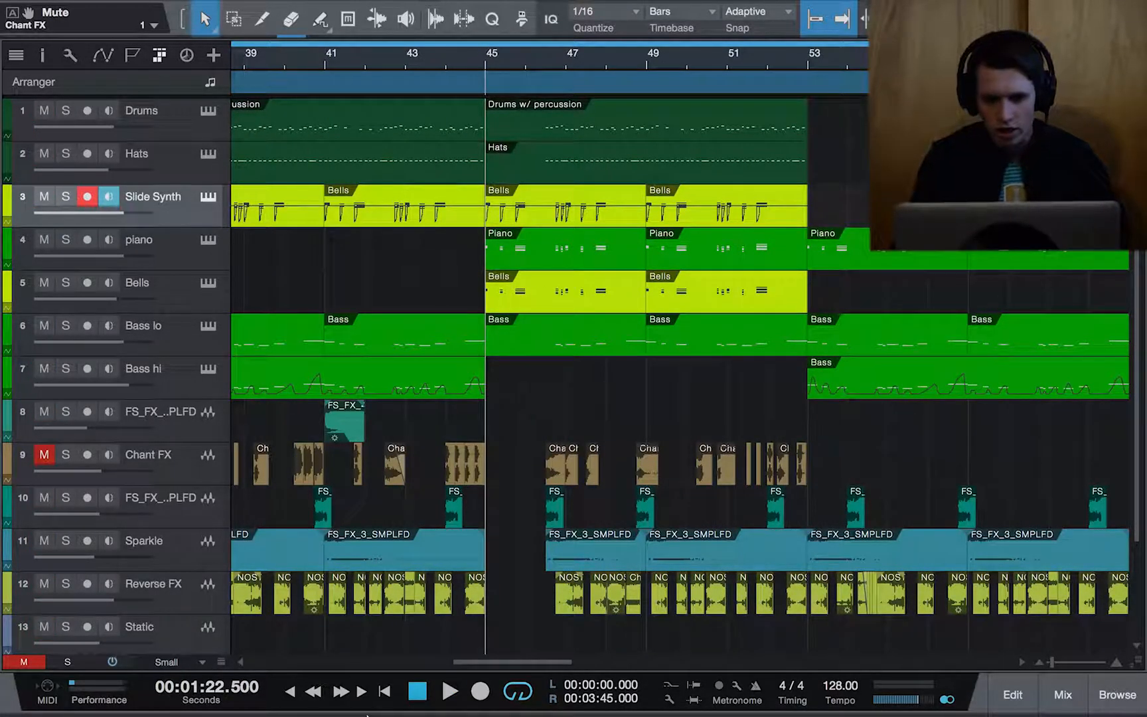
Step: Play the arrangement from bar 45 with the piano and Bells solos cleared and Chant FX muted
key("space")
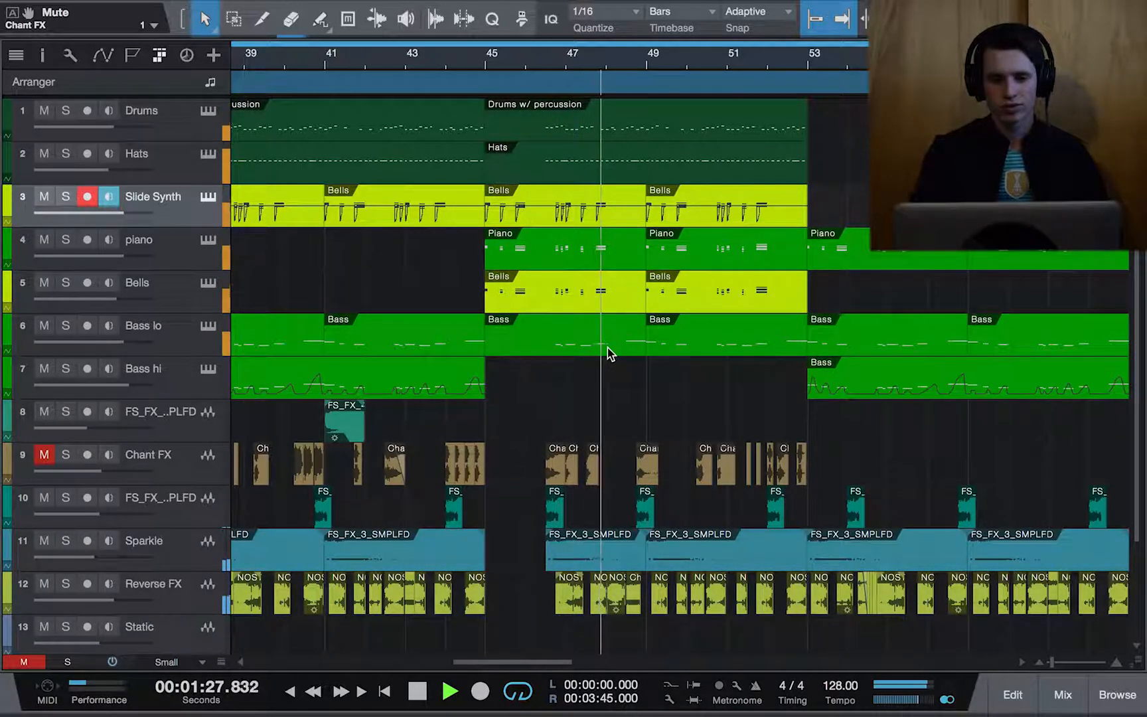
scroll(691, 361, "up", 3)
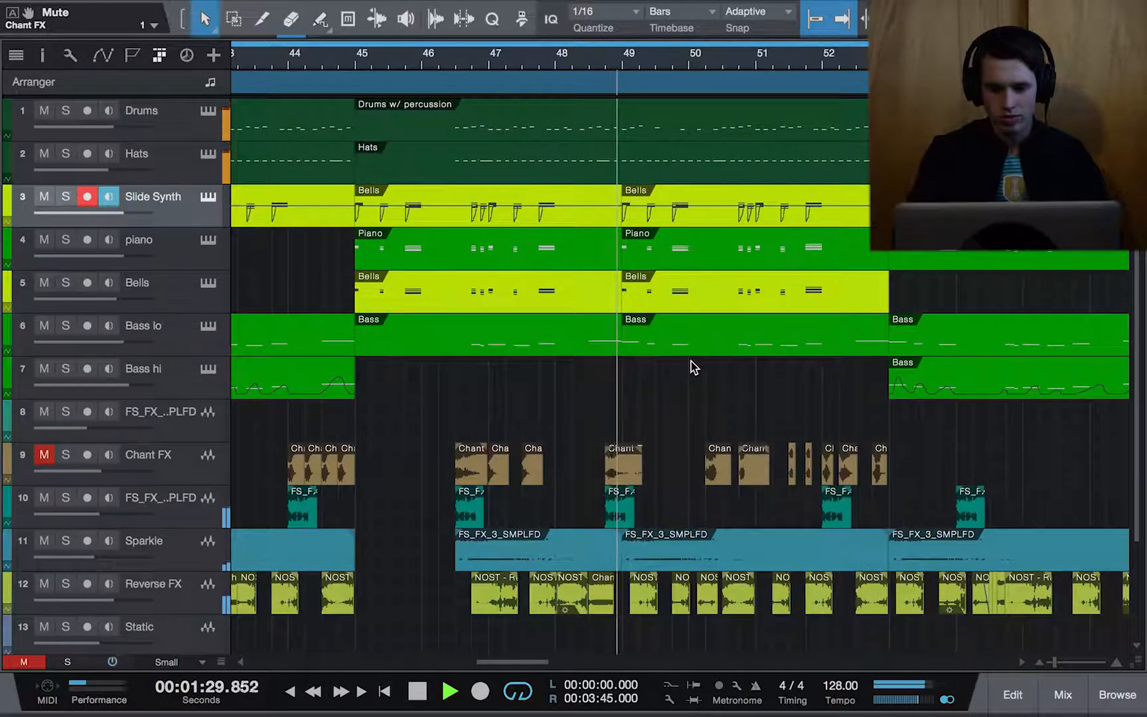
scroll(691, 361, "right", 2)
scroll(691, 366, "down", 3)
scroll(691, 366, "right", 2)
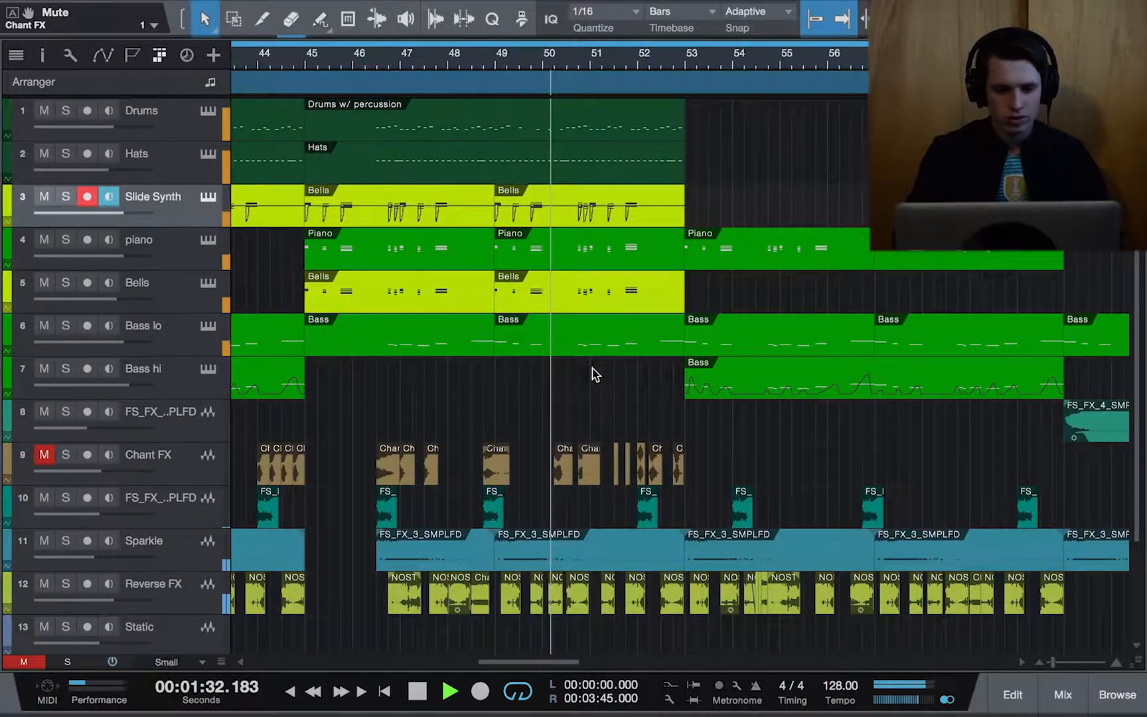
Step: Temporarily mute the Reverse FX track during playback, unmute Chant FX as well and stop playback
scroll(592, 374, "down", 3)
left_click(44, 458)
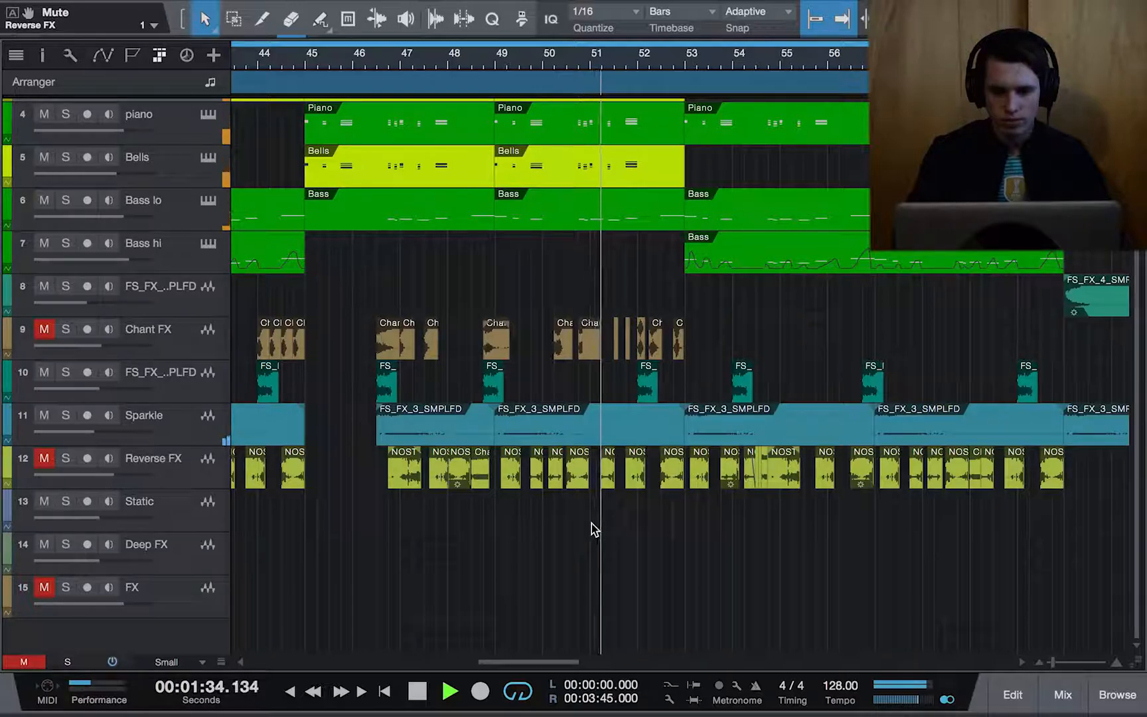
scroll(594, 530, "down", 2)
scroll(594, 530, "up", 1)
scroll(591, 524, "up", 2)
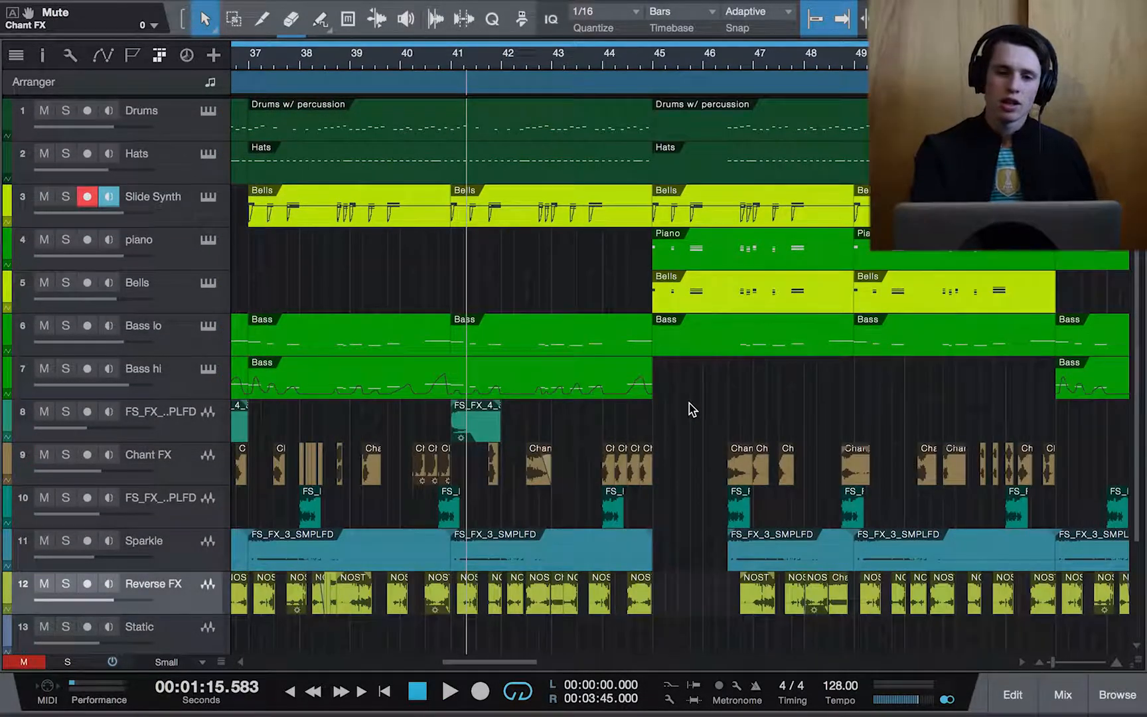
Step: Place the playhead at bar 43 and disarm recording on the Slide Synth track
left_click(501, 60)
left_click(553, 62)
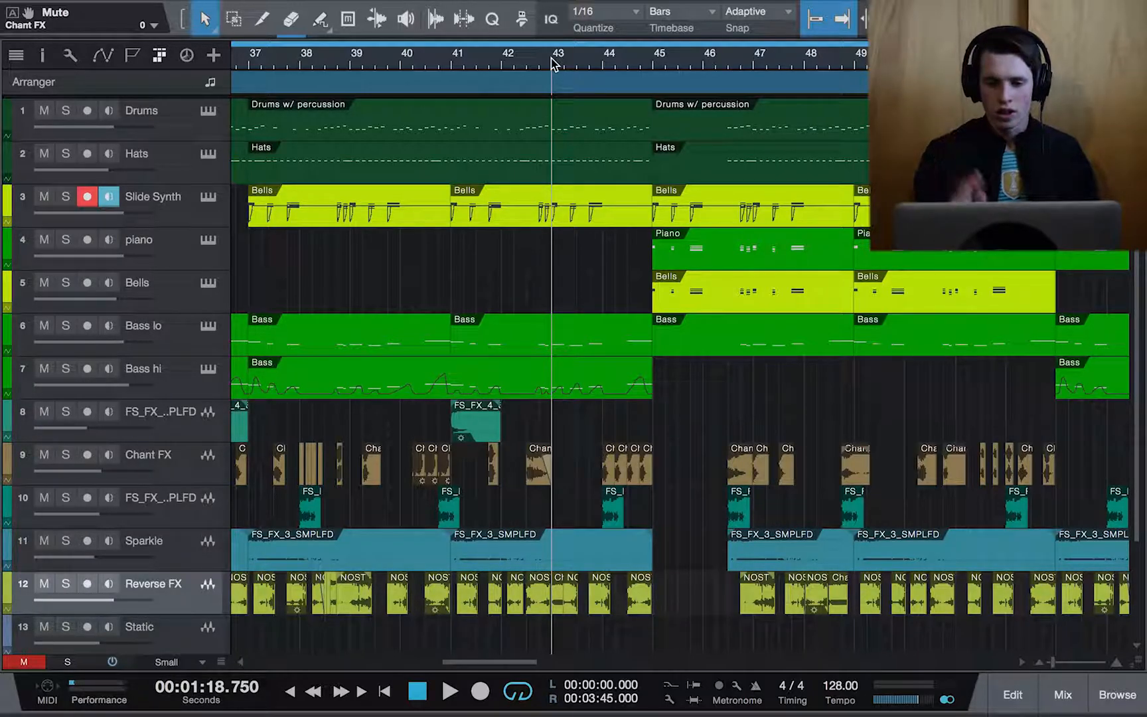
scroll(696, 511, "up", 3)
scroll(696, 511, "right", 3)
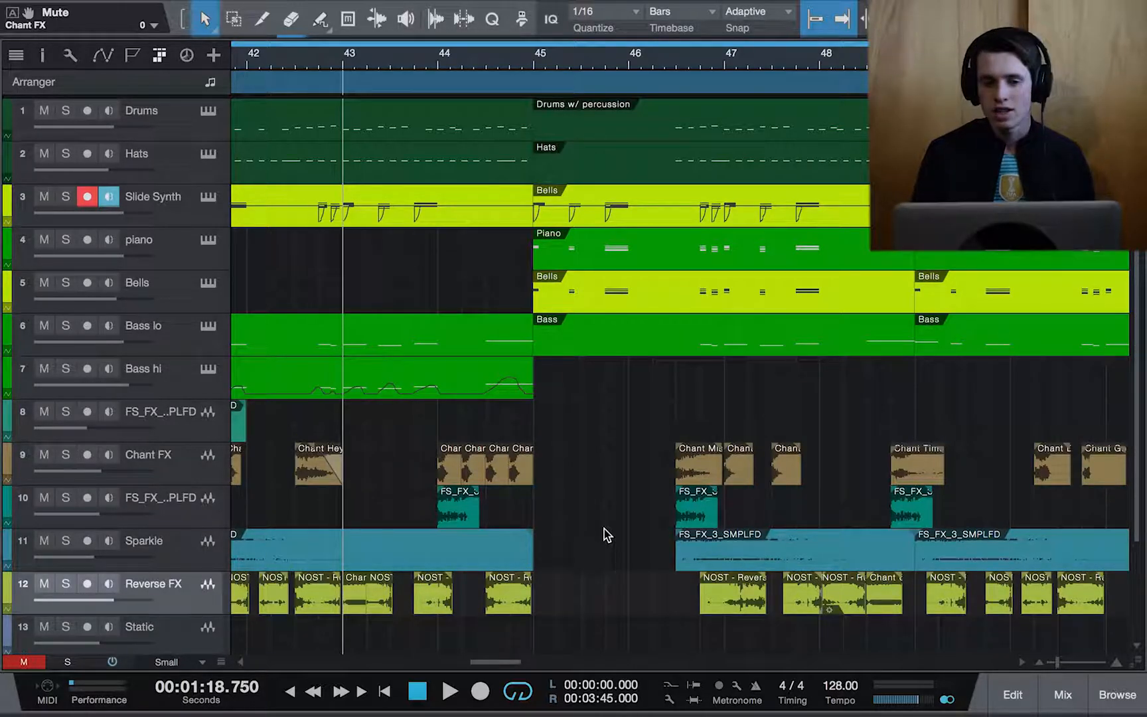
left_click(84, 201)
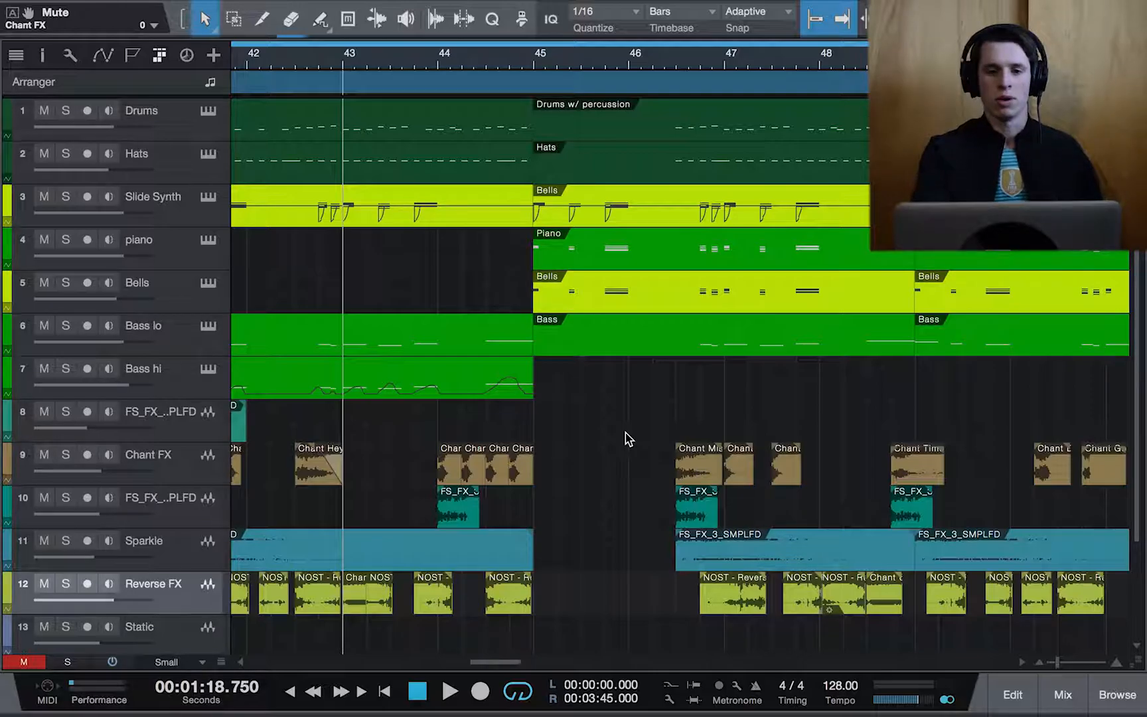
Step: Play from bar 43 through the break at bar 45, briefly solo the Sparkle track and return the playhead to bar 45
key("space")
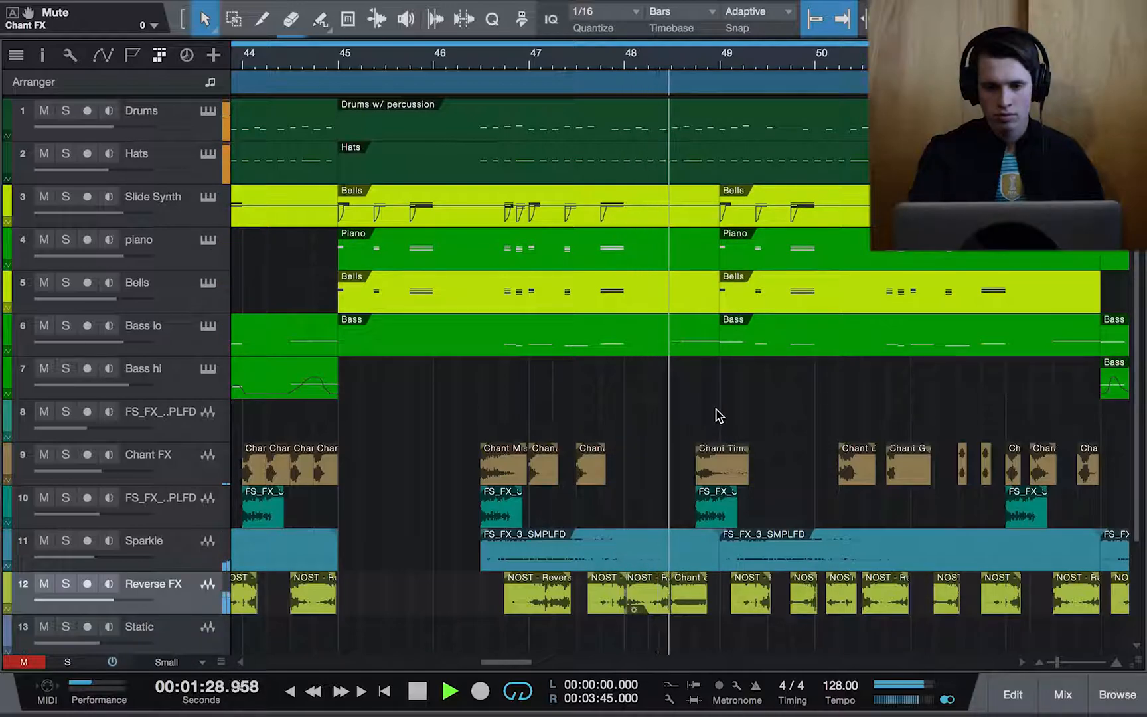
key("space")
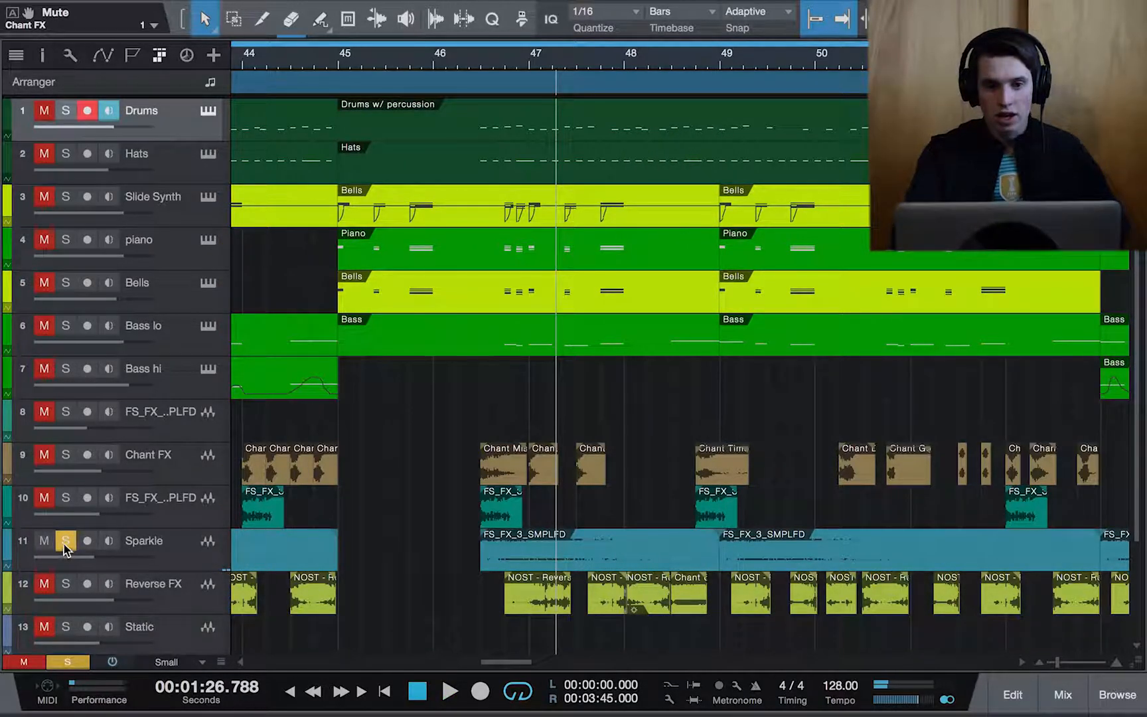
left_click(331, 64)
left_click(342, 66)
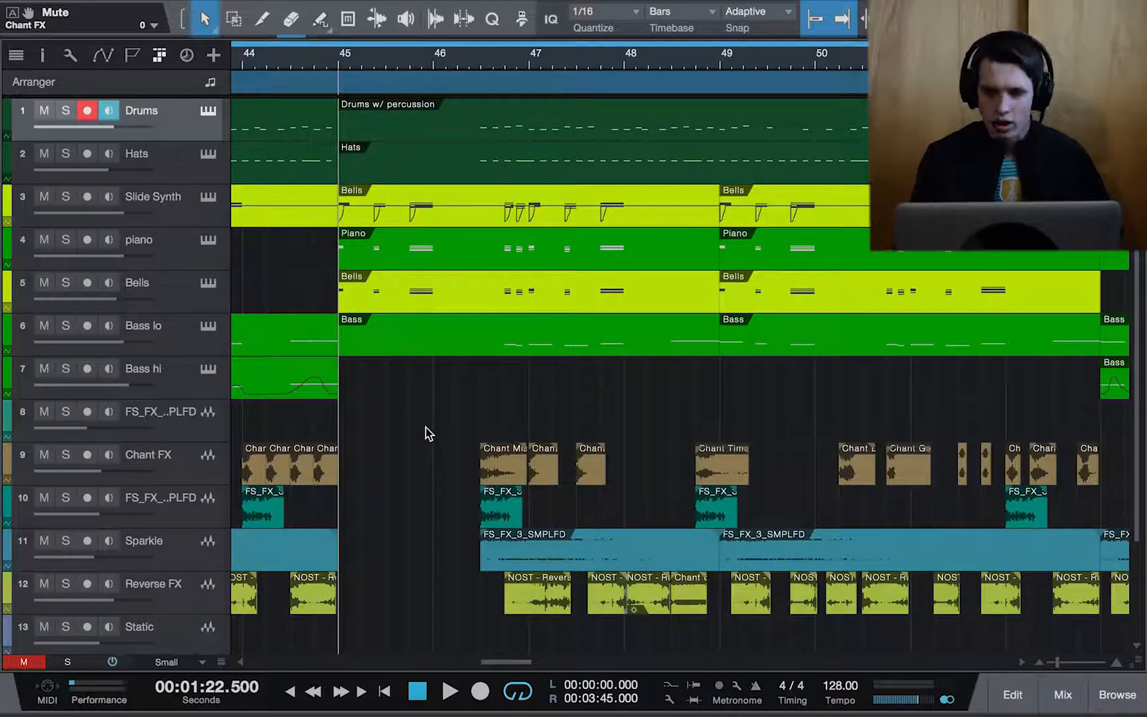
Step: Play the arrangement from bar 45 to bar 53, where the drums, Slide Synth and Bells clips end
scroll(425, 433, "down", 8)
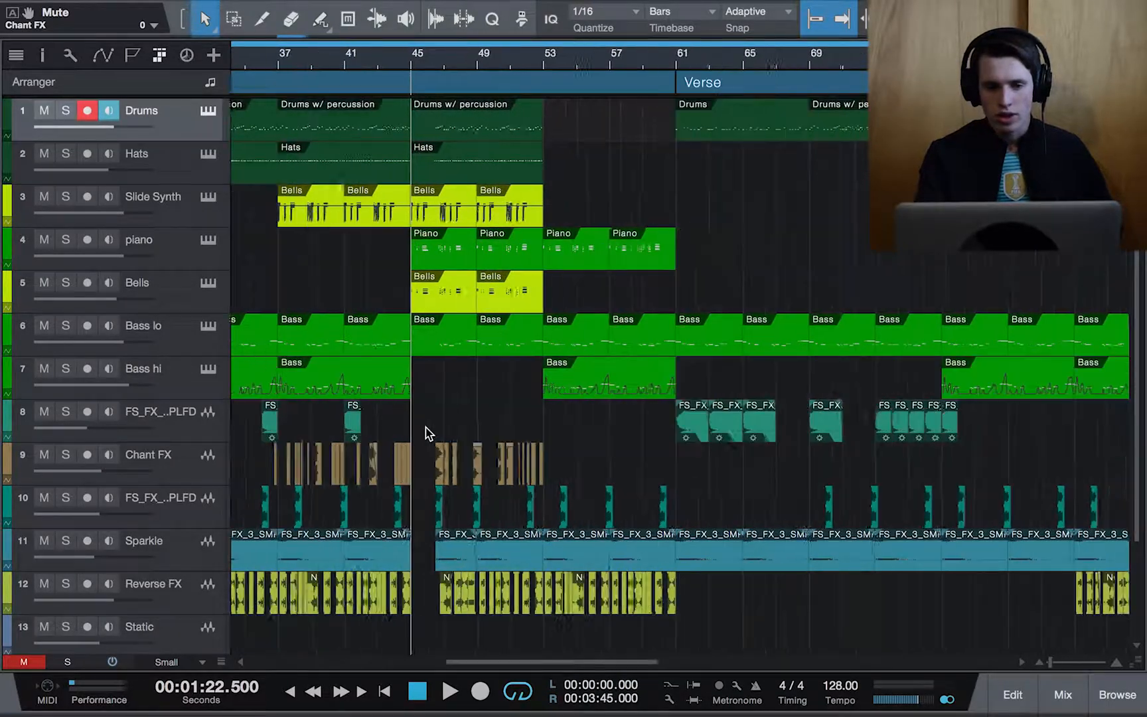
scroll(426, 434, "left", 2)
scroll(575, 408, "left", 2)
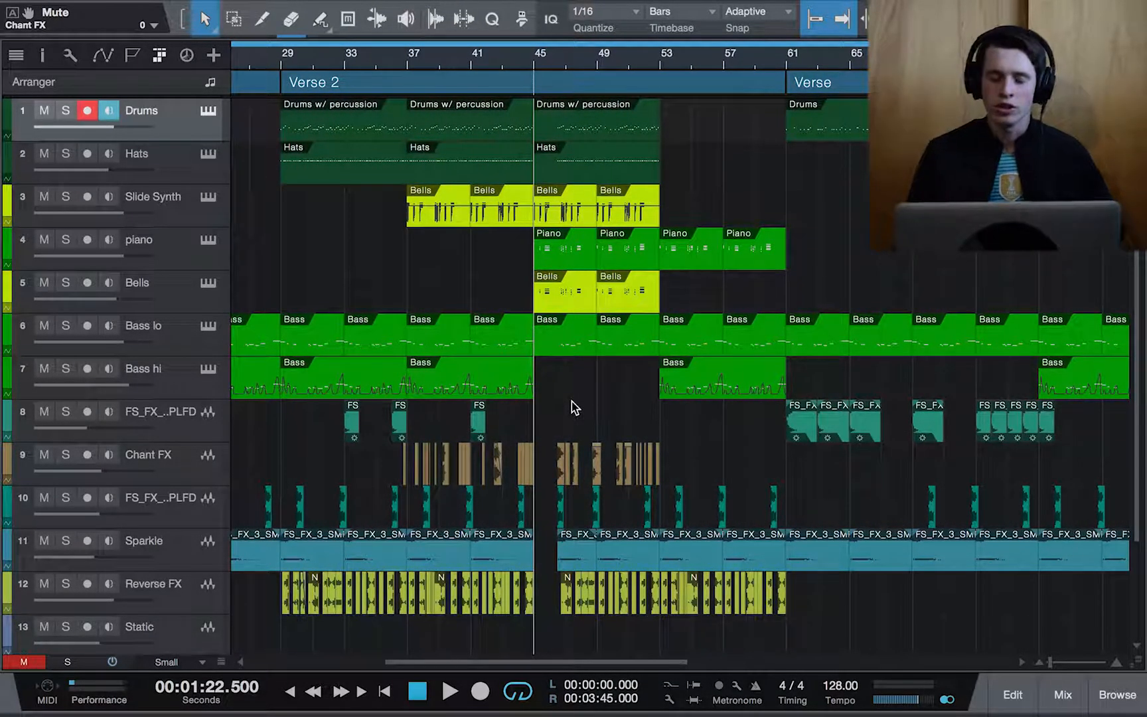
scroll(575, 408, "up", 6)
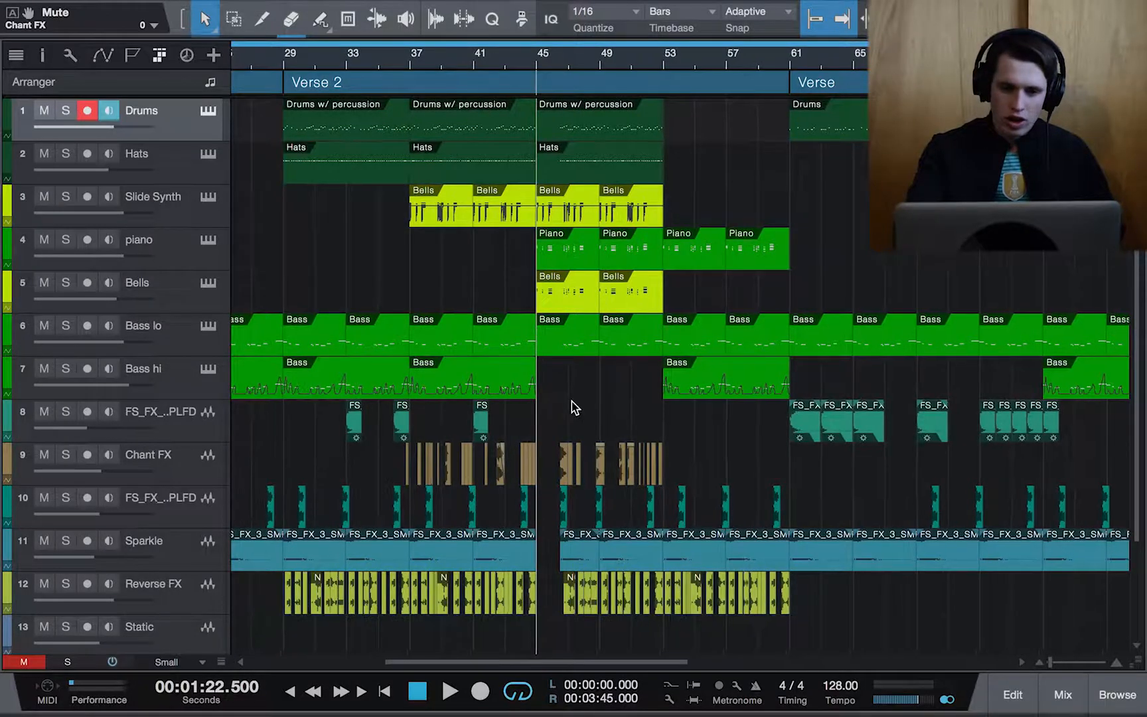
scroll(543, 414, "down", 2)
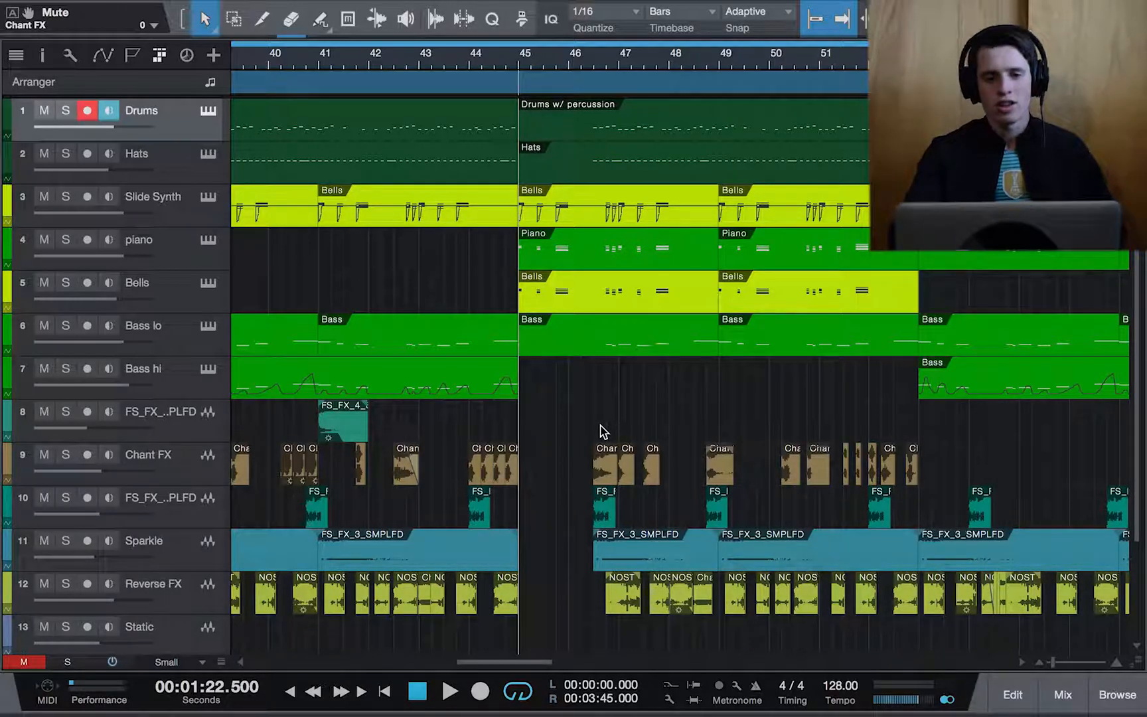
scroll(604, 425, "up", 3)
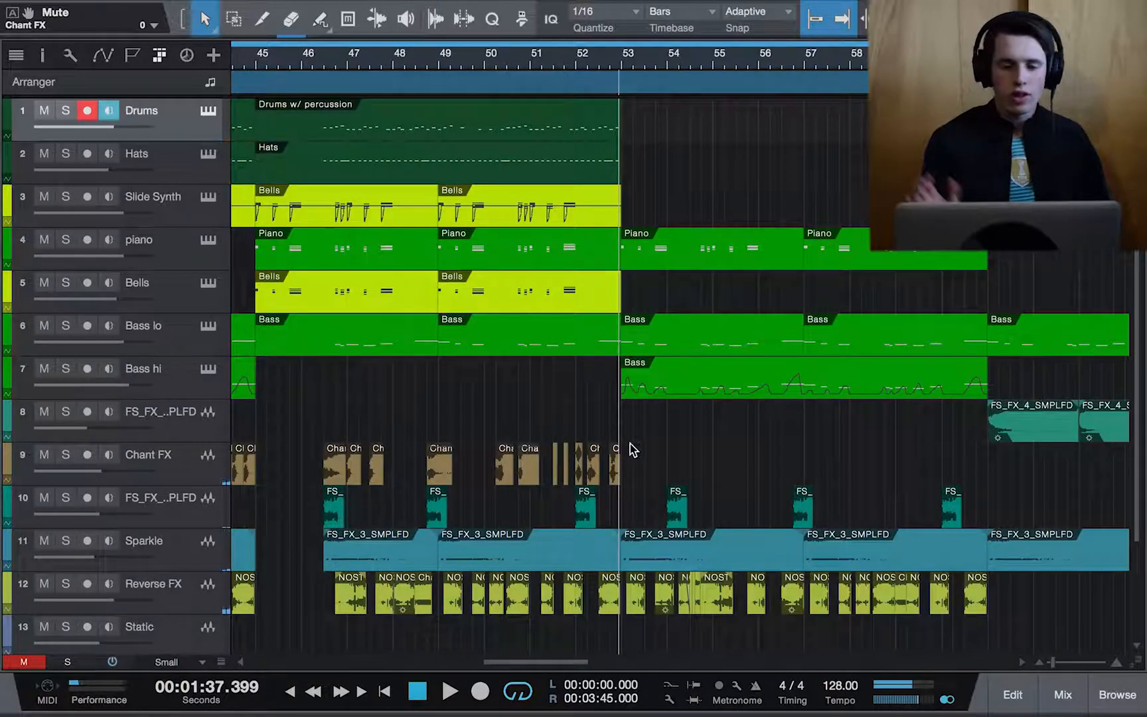
Step: Play the section without drums from bar 53, where the piano and both bass tracks carry on
scroll(634, 443, "left", 3)
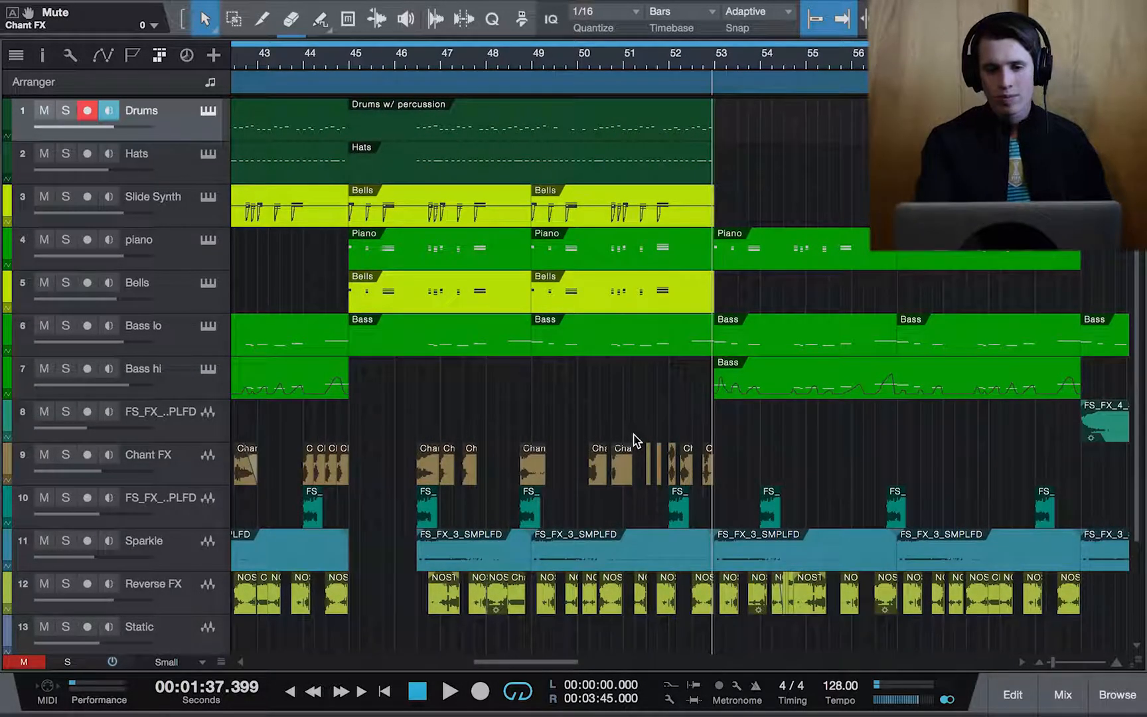
scroll(634, 440, "down", 3)
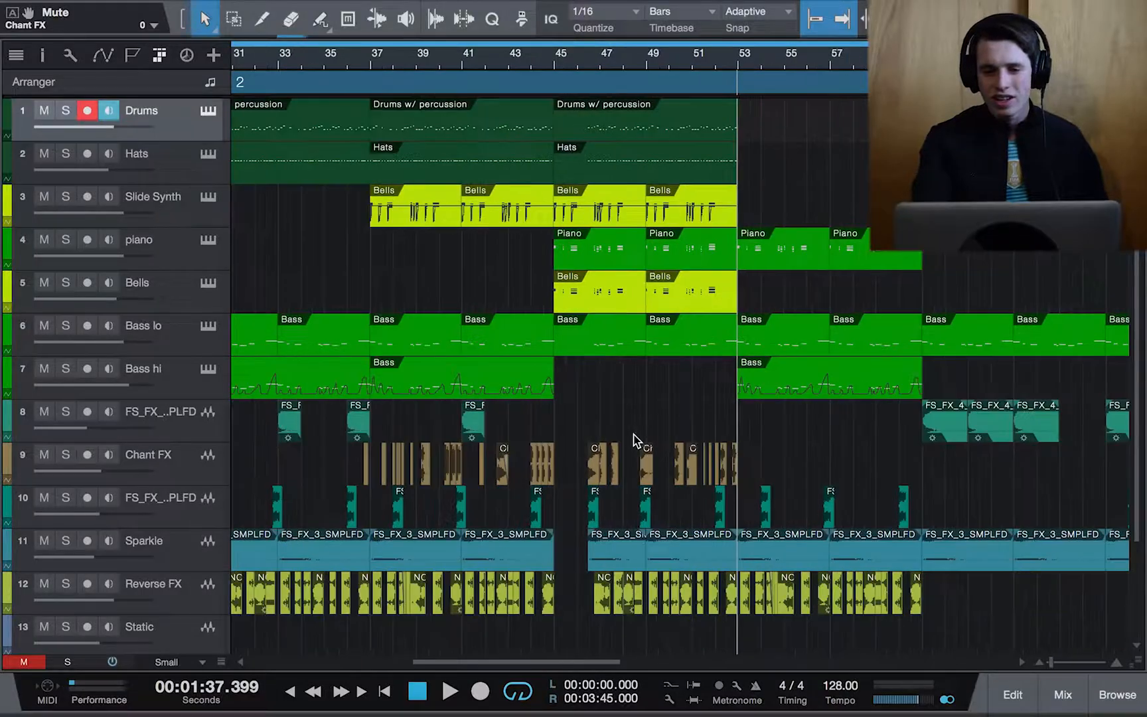
scroll(633, 440, "down", 2)
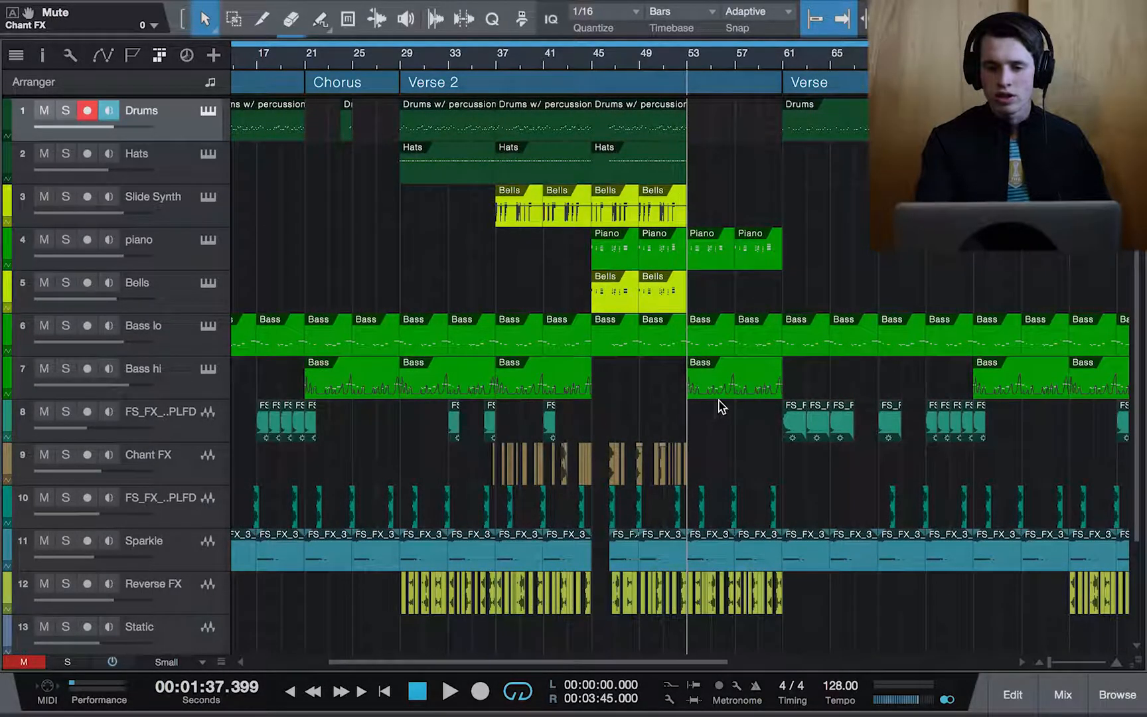
scroll(719, 404, "up", 4)
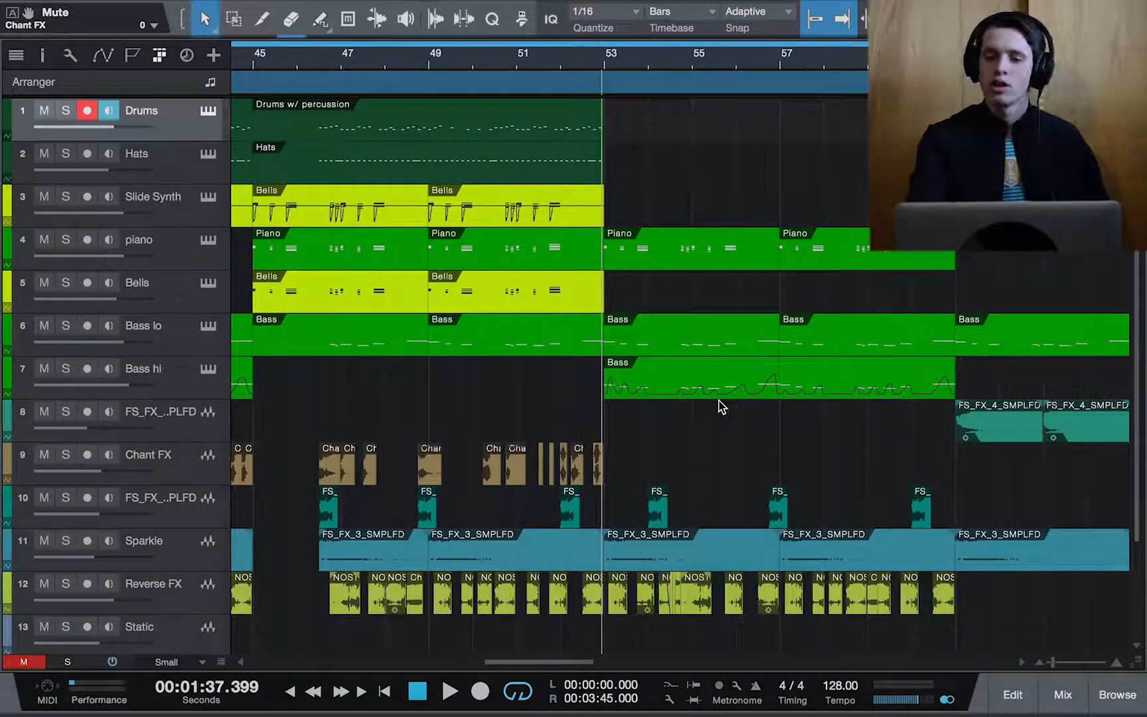
scroll(722, 406, "right", 3)
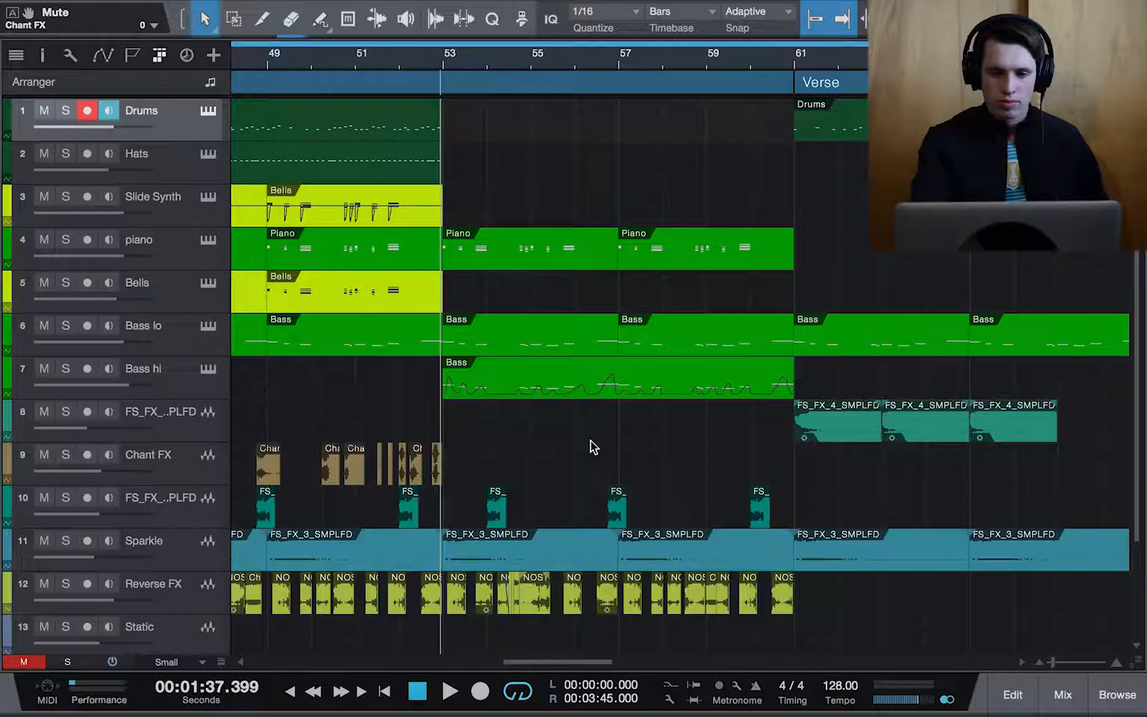
key("space")
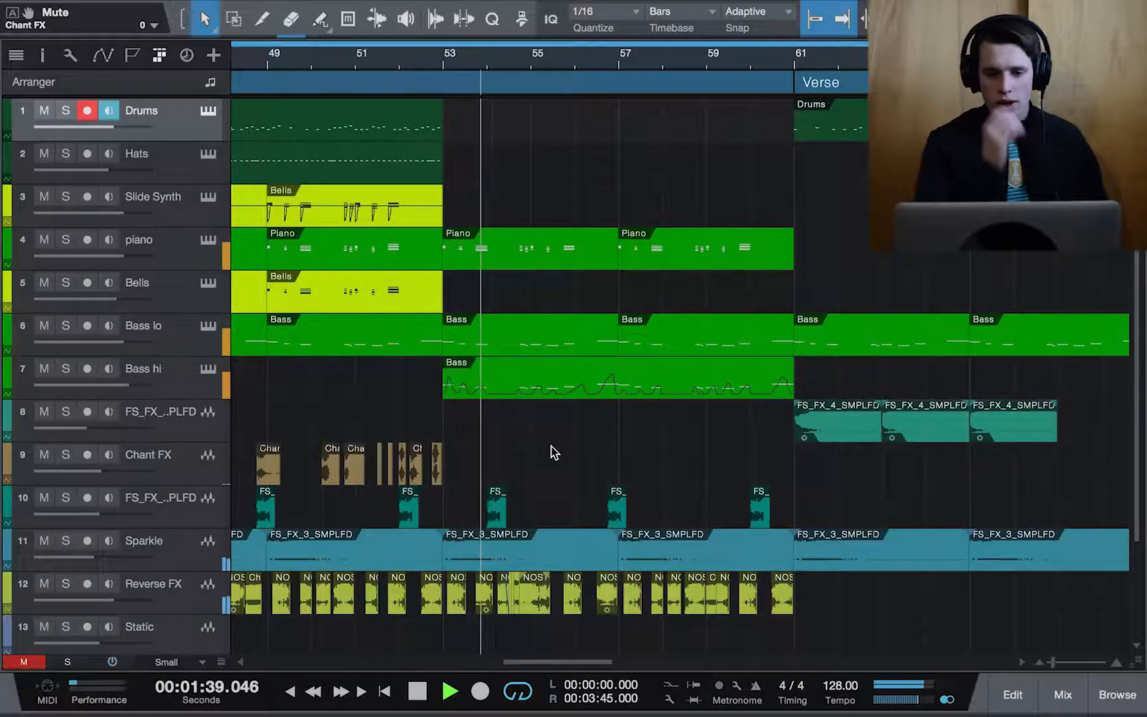
key("w")
key("w")
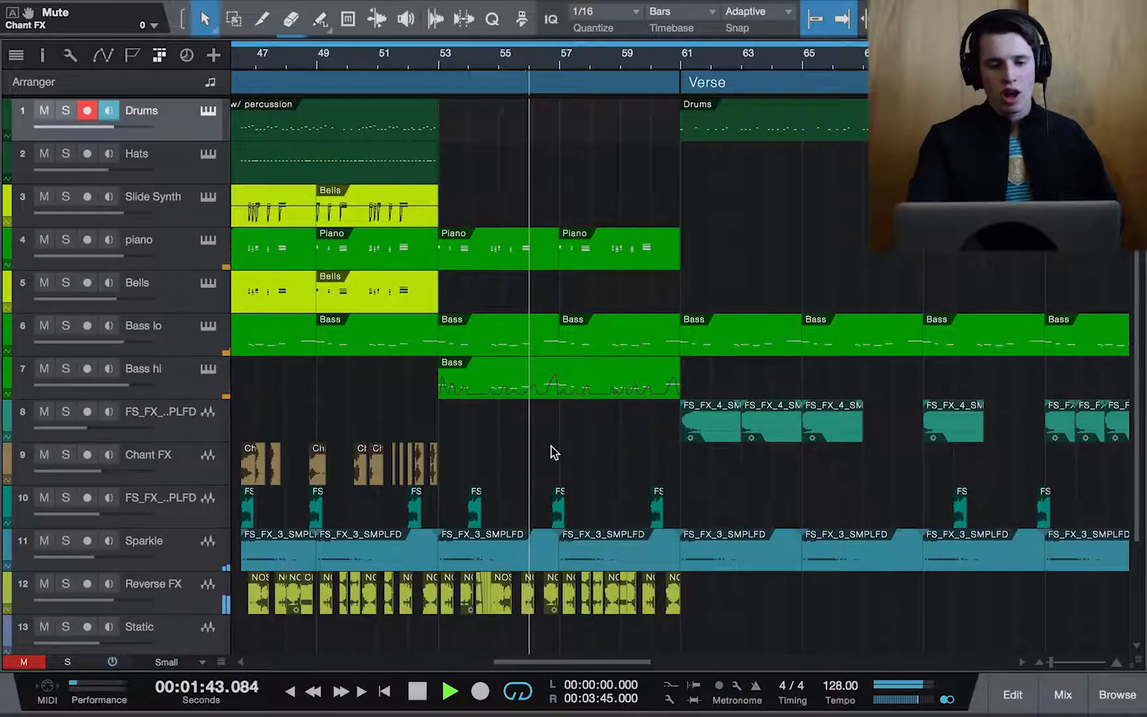
Step: Solo the Bass hi track during playback, stop just before bar 61 and clear the solo
left_click(64, 368)
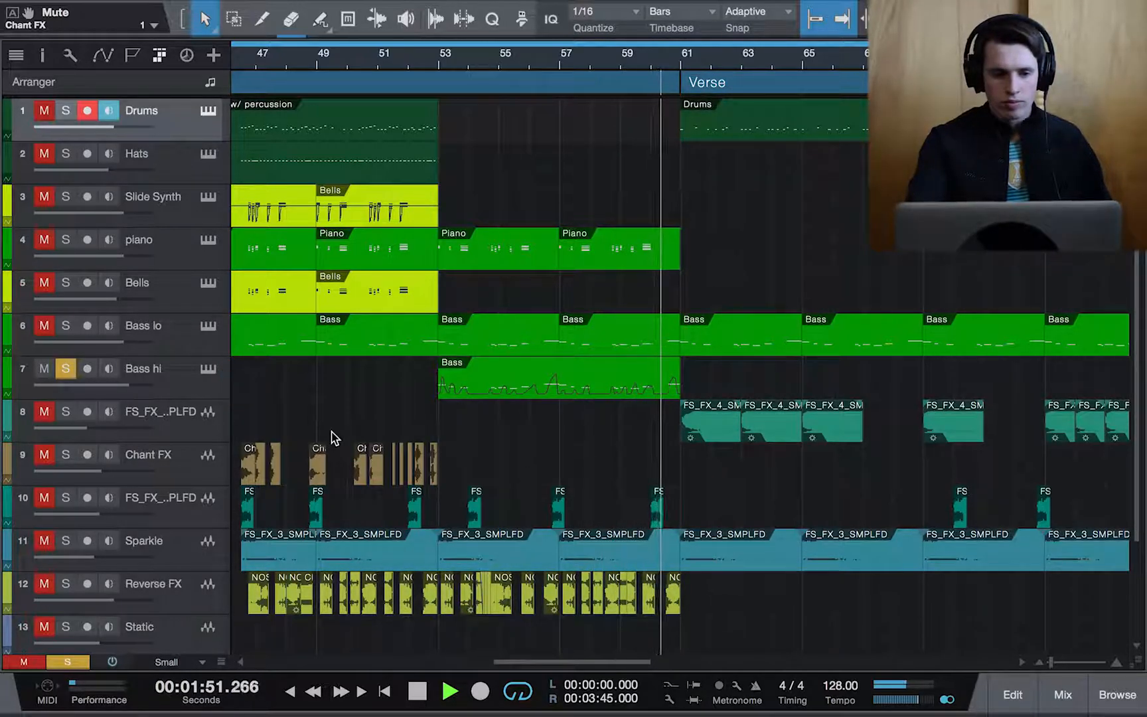
key("space")
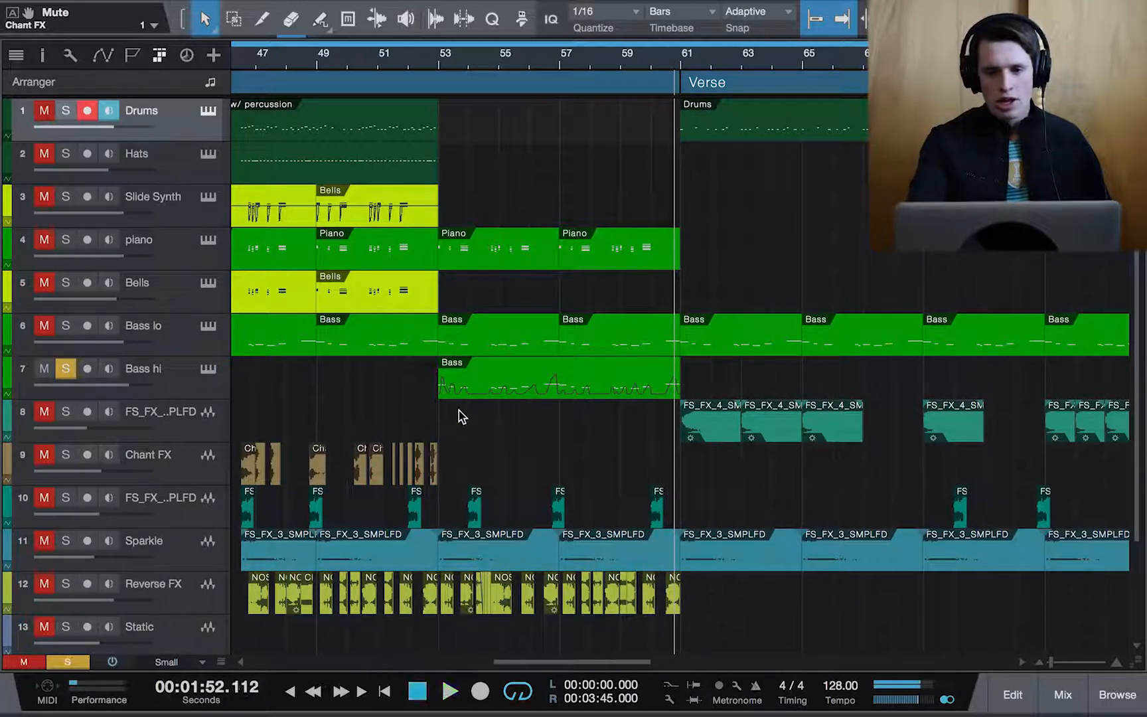
left_click(67, 369)
Step: Review the whole arrangement and place the playhead at bar 61, where the Verse section after Verse 2 starts
scroll(696, 421, "right", 3)
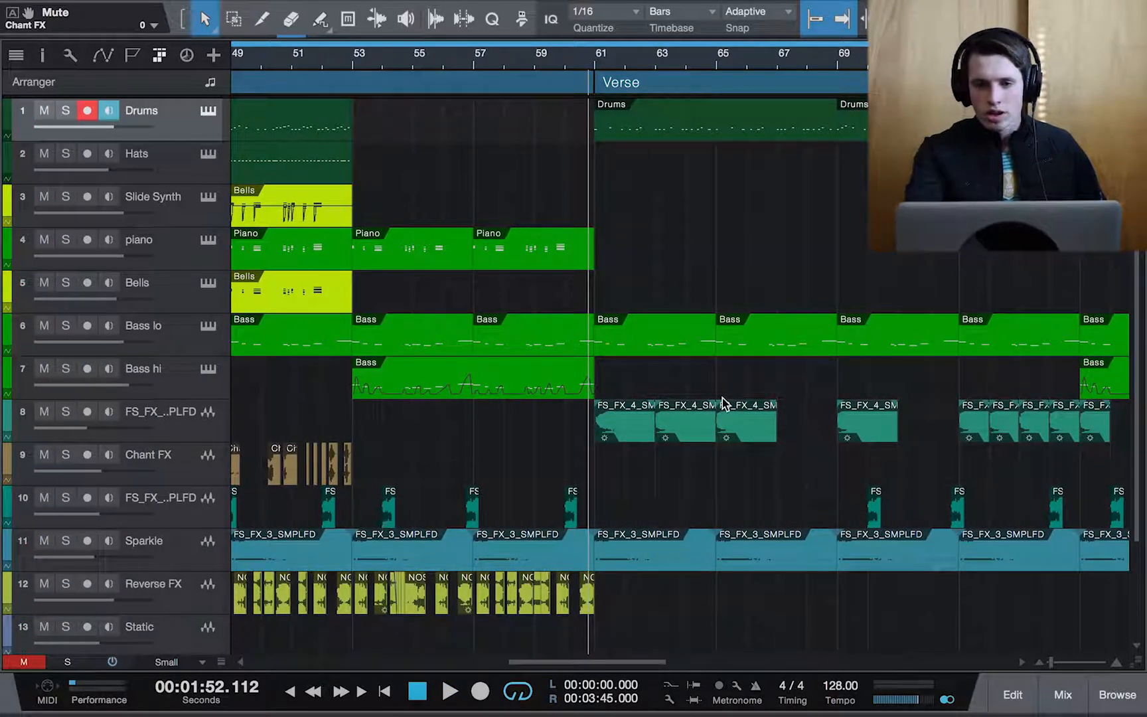
key("z")
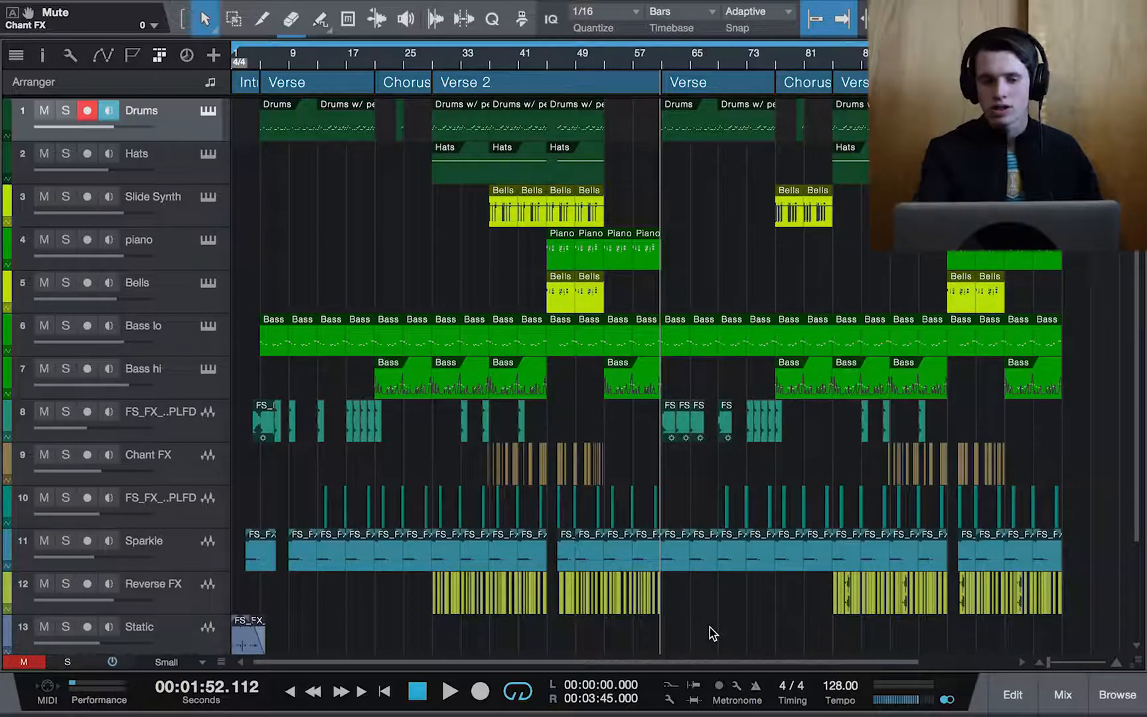
scroll(710, 627, "down", 3)
scroll(710, 627, "up", 3)
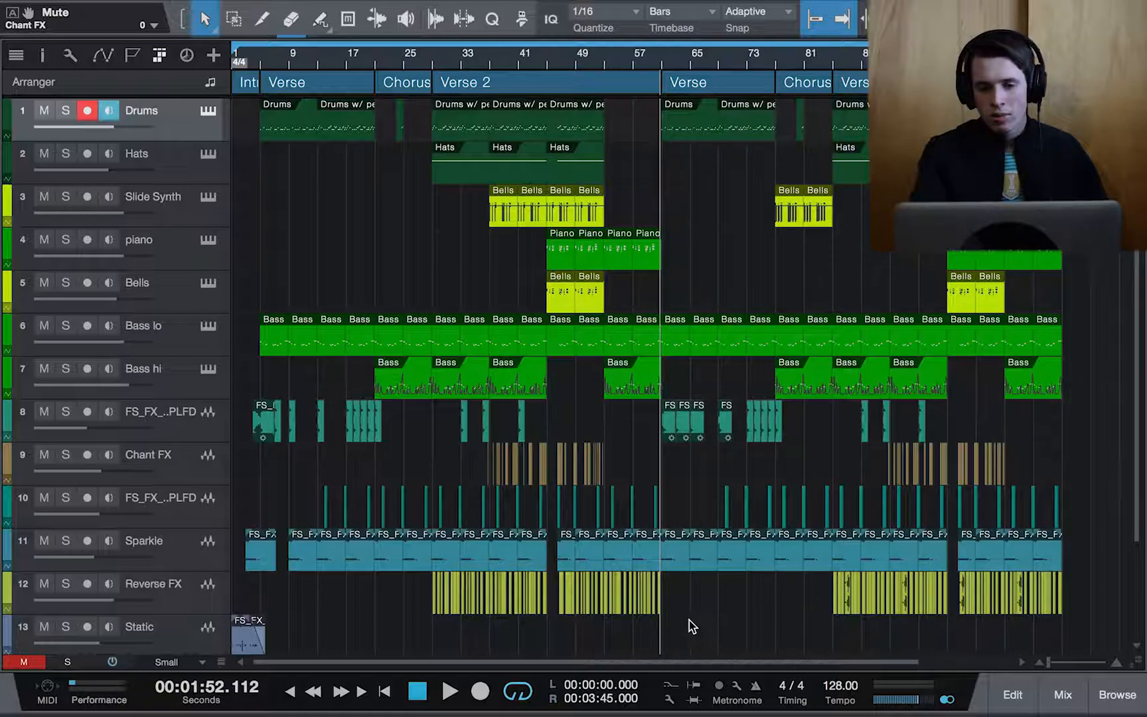
scroll(691, 625, "up", 3)
scroll(688, 623, "up", 3)
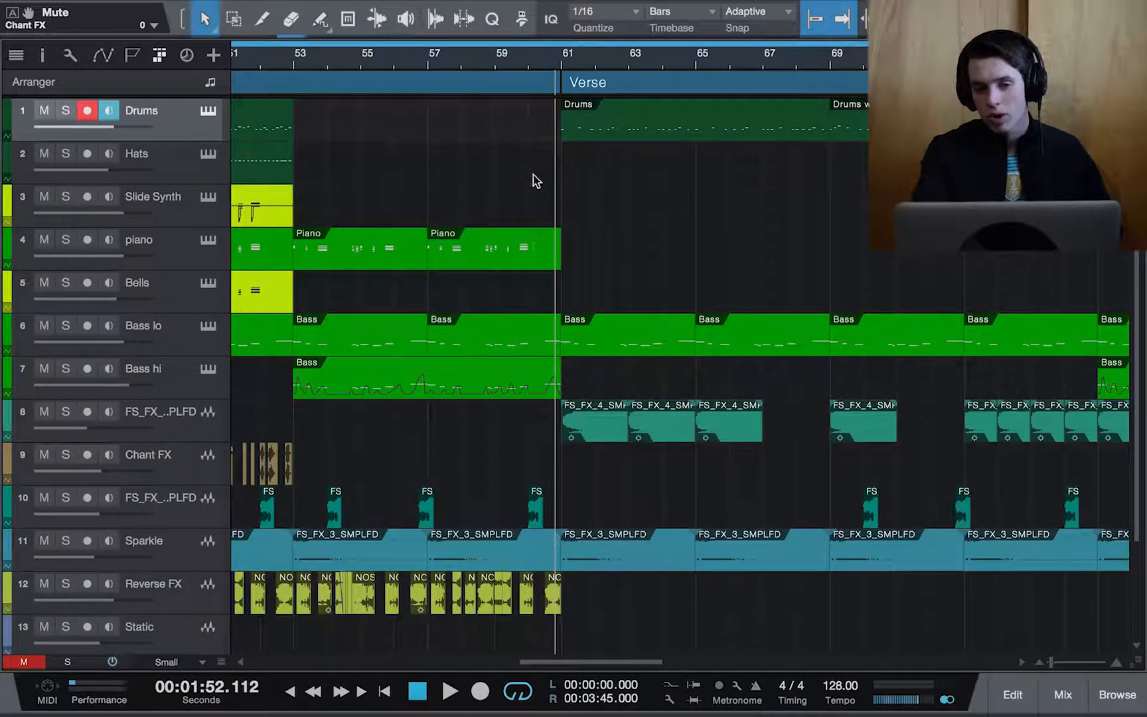
left_click(564, 66)
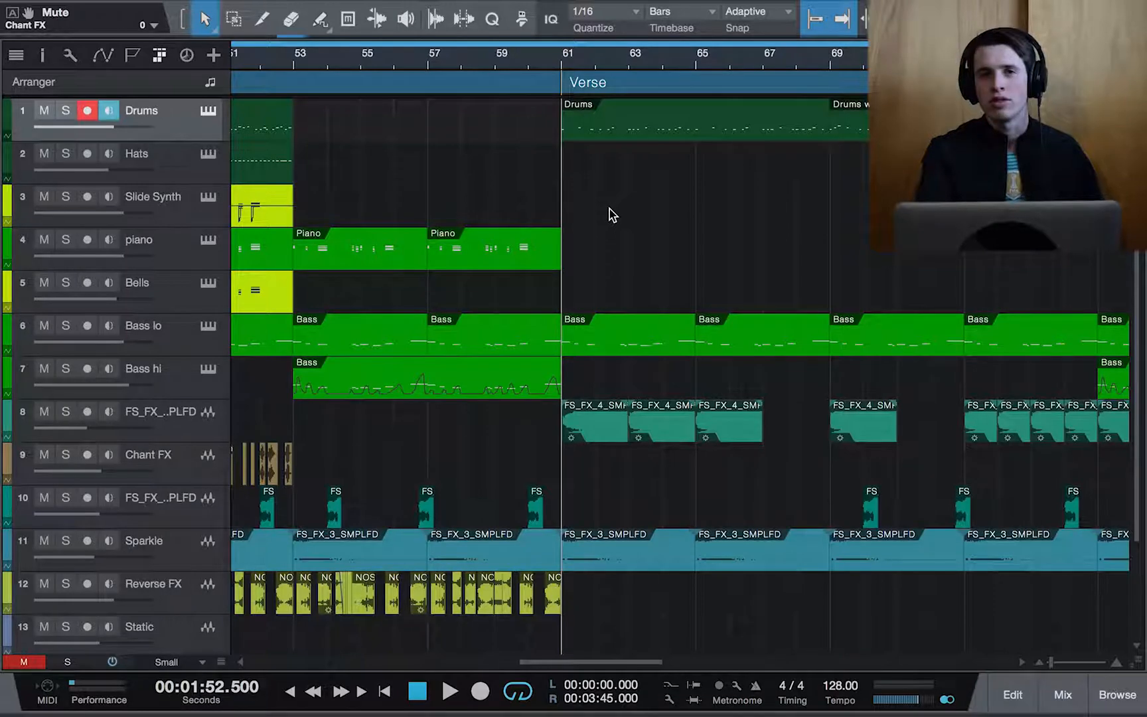
scroll(612, 215, "down", 3)
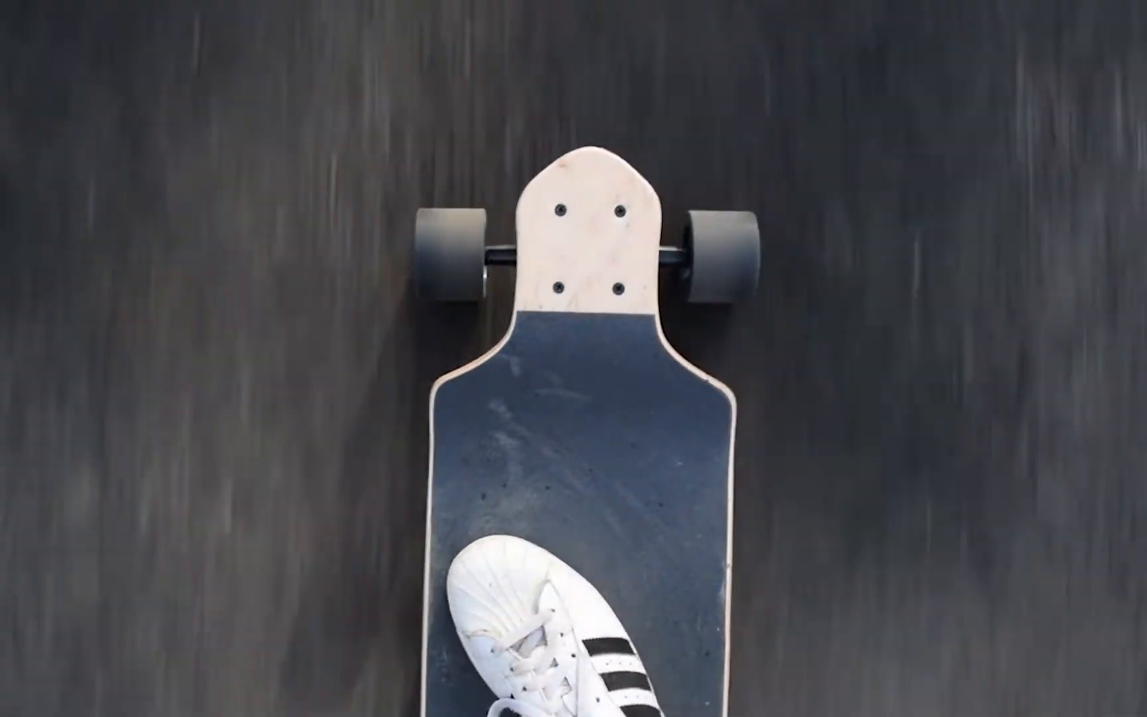
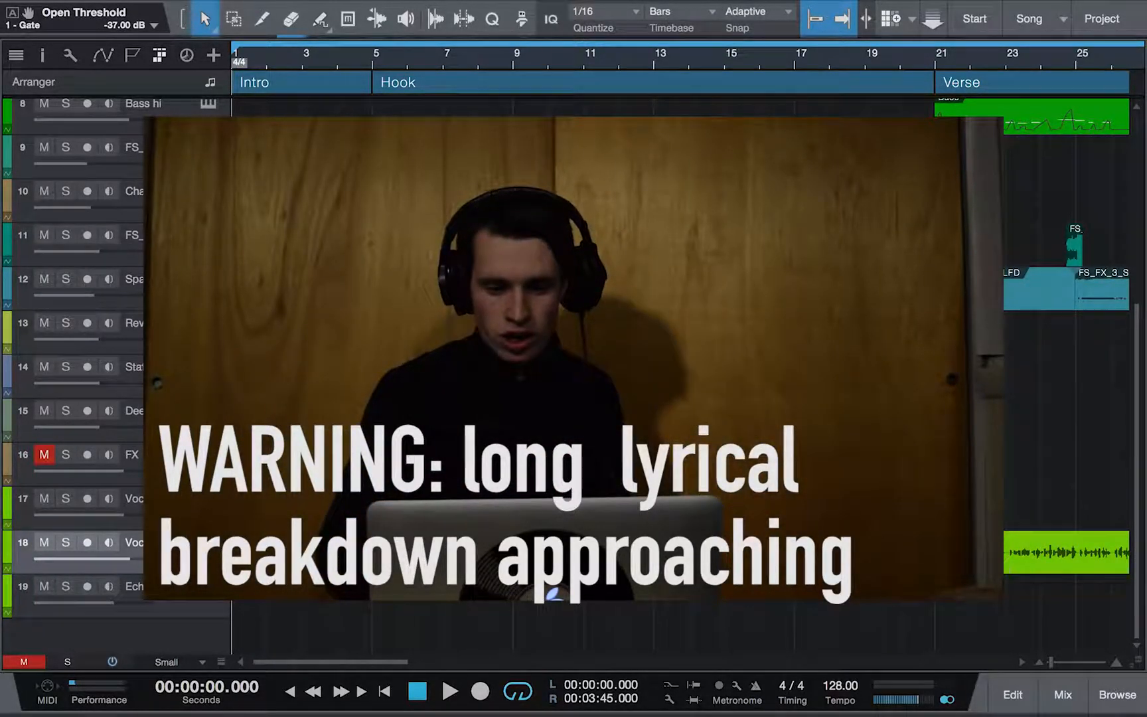
Step: Play the version with vocals from the start through the Verse and stop at the Hook at bar 53
key("space")
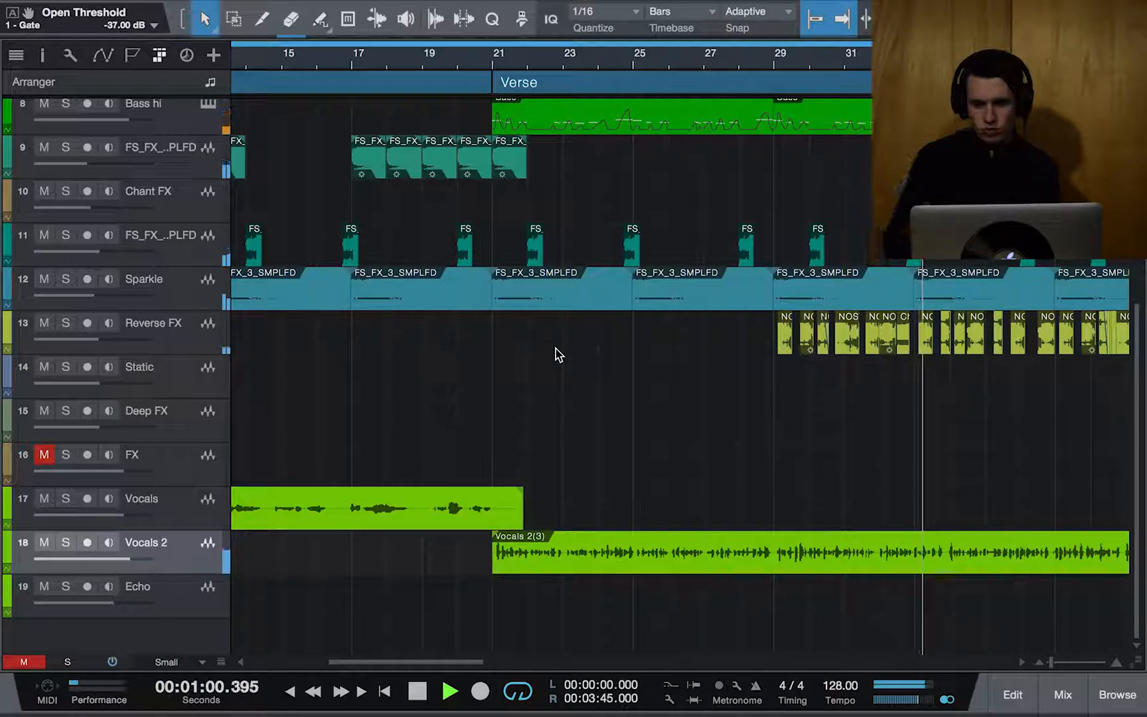
scroll(558, 355, "down", 5)
scroll(557, 355, "right", 3)
scroll(557, 356, "right", 1)
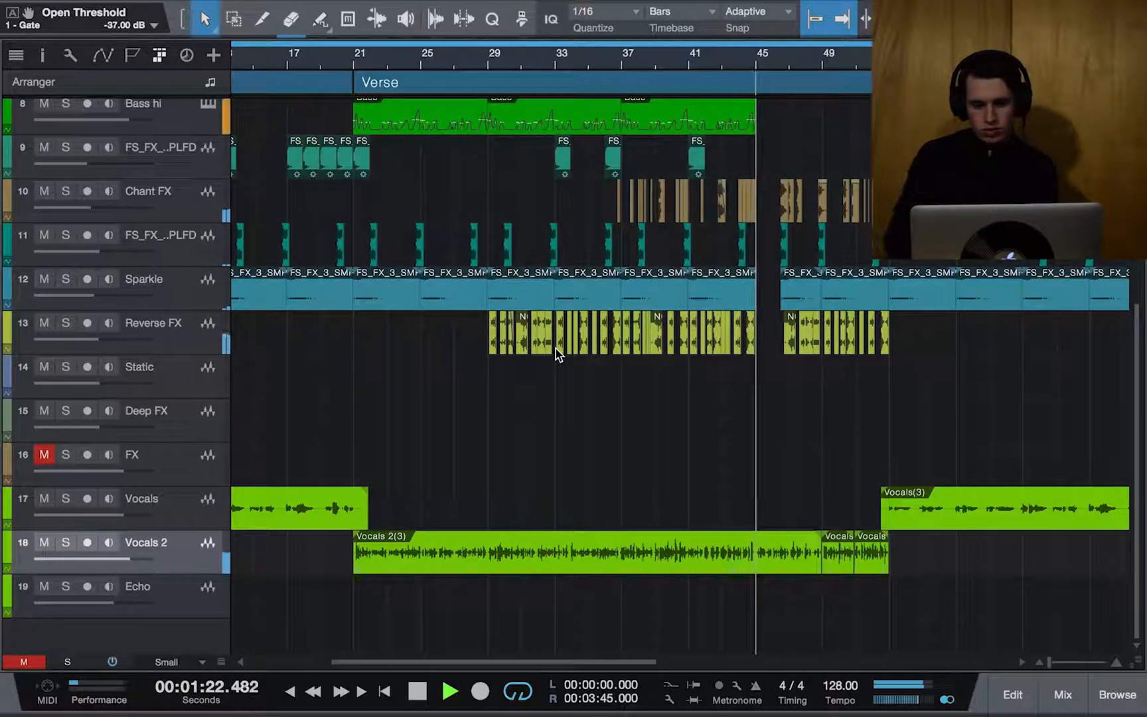
scroll(806, 435, "right", 4)
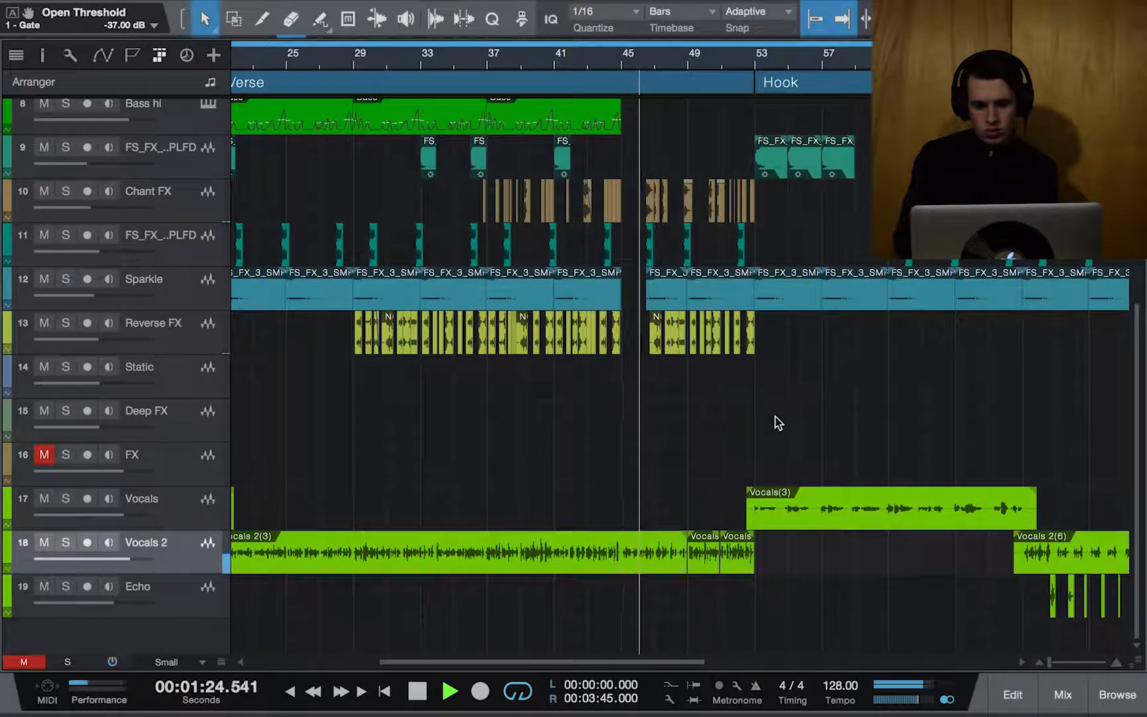
scroll(775, 418, "up", 3)
scroll(736, 448, "up", 2)
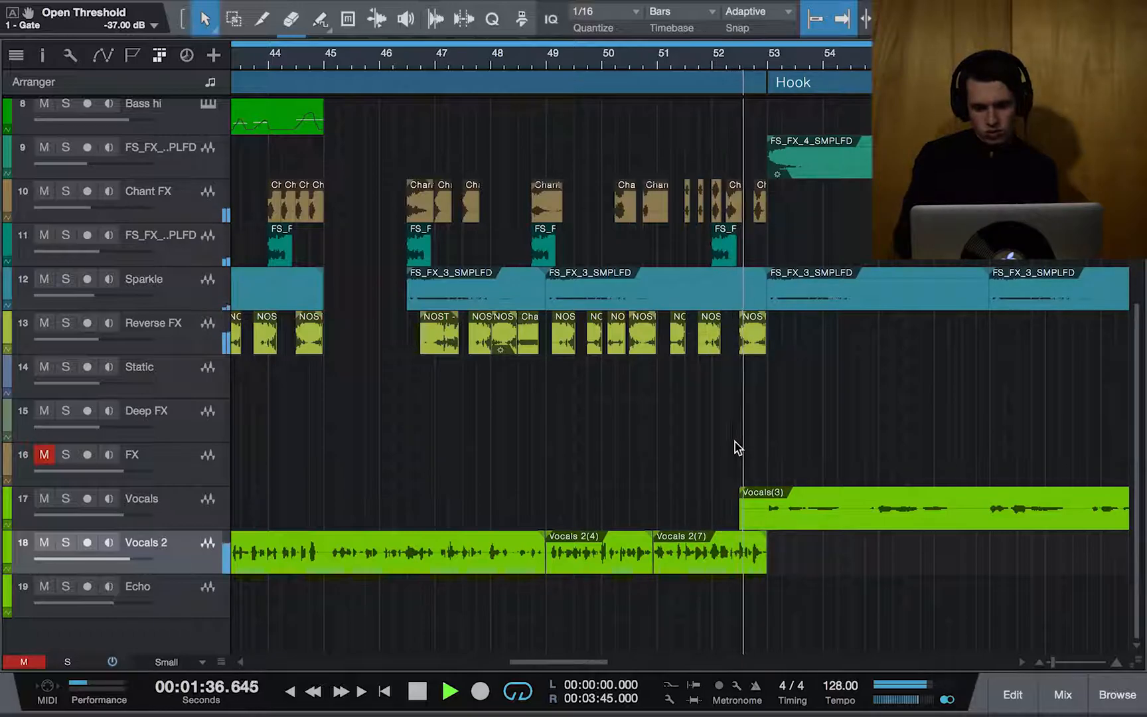
key("space")
Step: Examine how the Vocals, Vocals 2 and Echo clips line up with the beat's tracks across the Verse and Hook
scroll(736, 450, "down", 6)
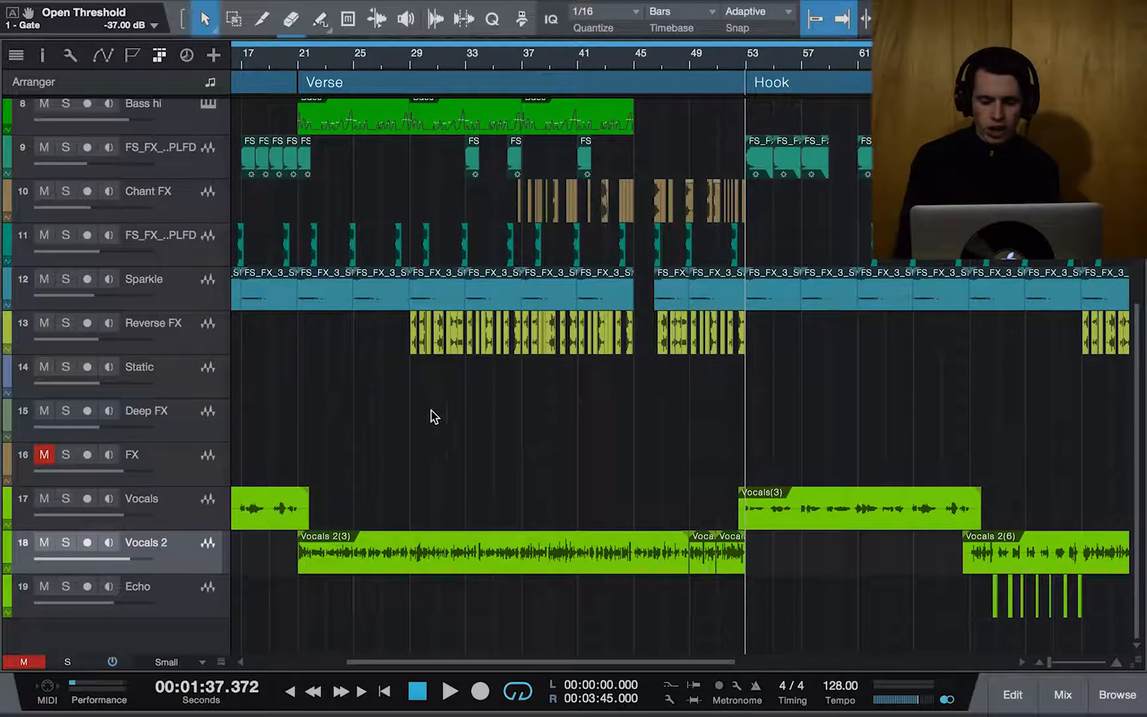
scroll(307, 389, "up", 2)
scroll(307, 390, "left", 2)
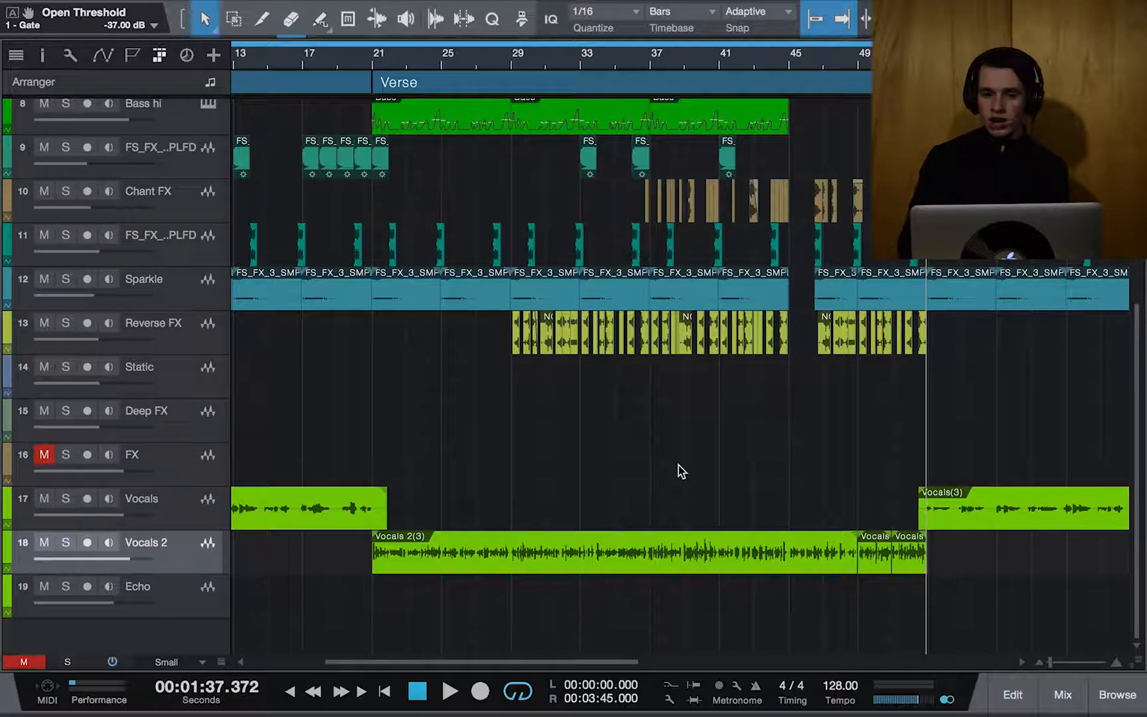
scroll(786, 450, "right", 3)
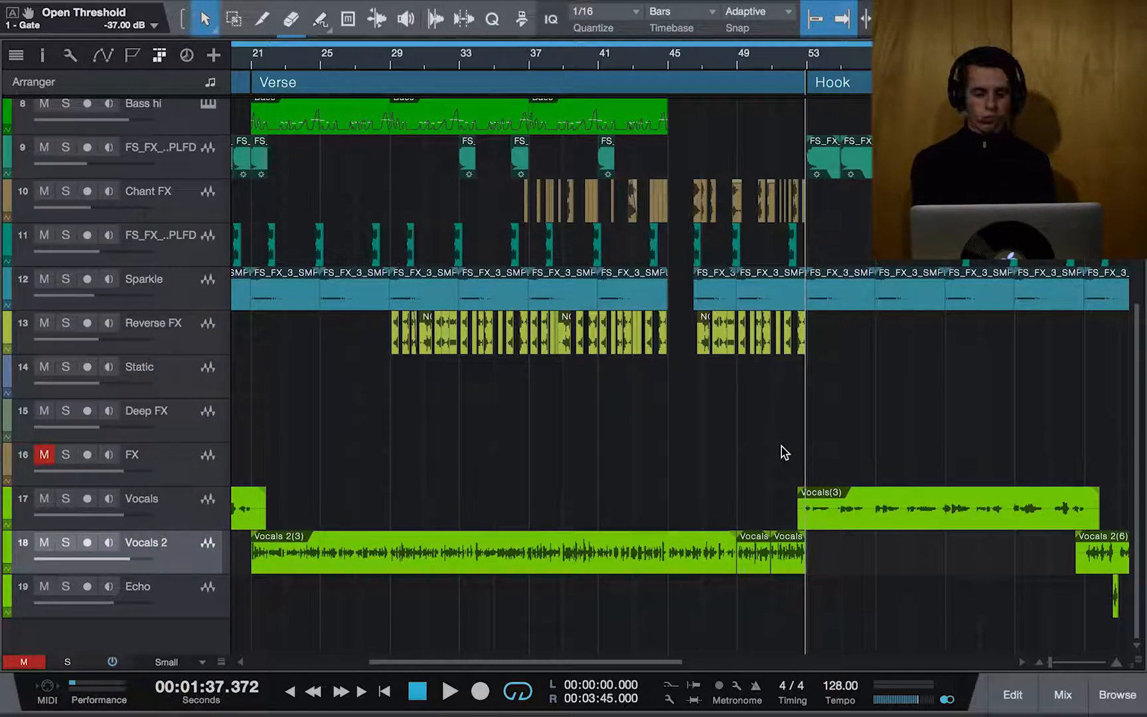
scroll(782, 446, "right", 4)
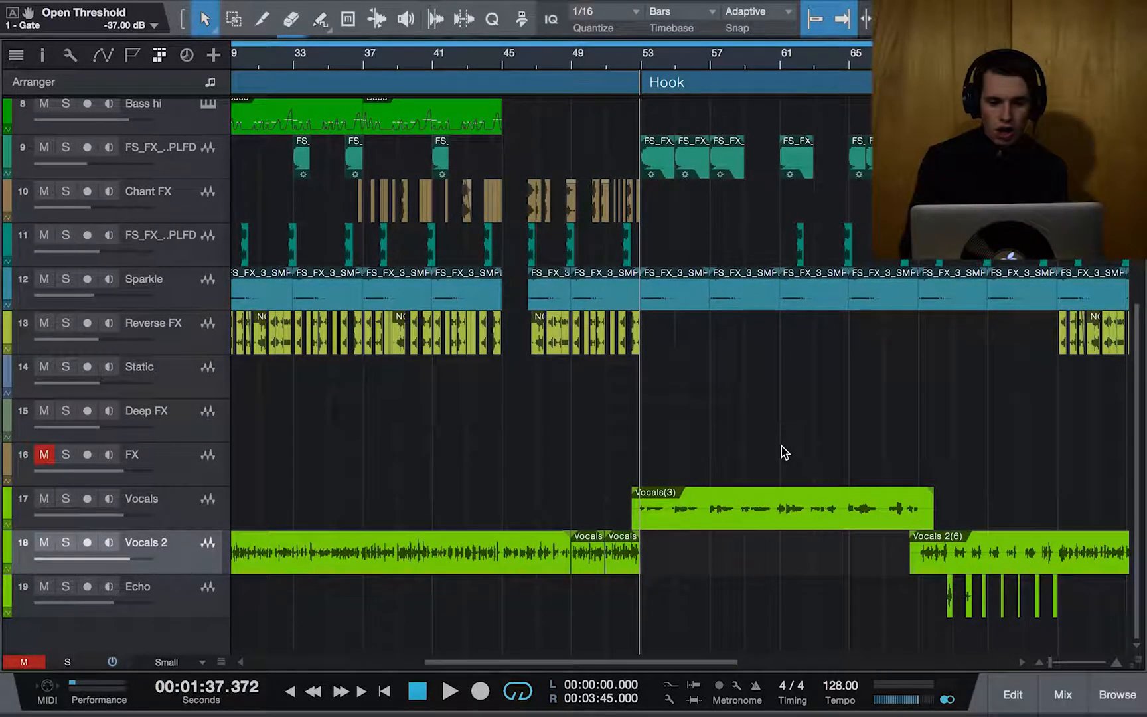
scroll(781, 447, "right", 2)
scroll(781, 446, "up", 2)
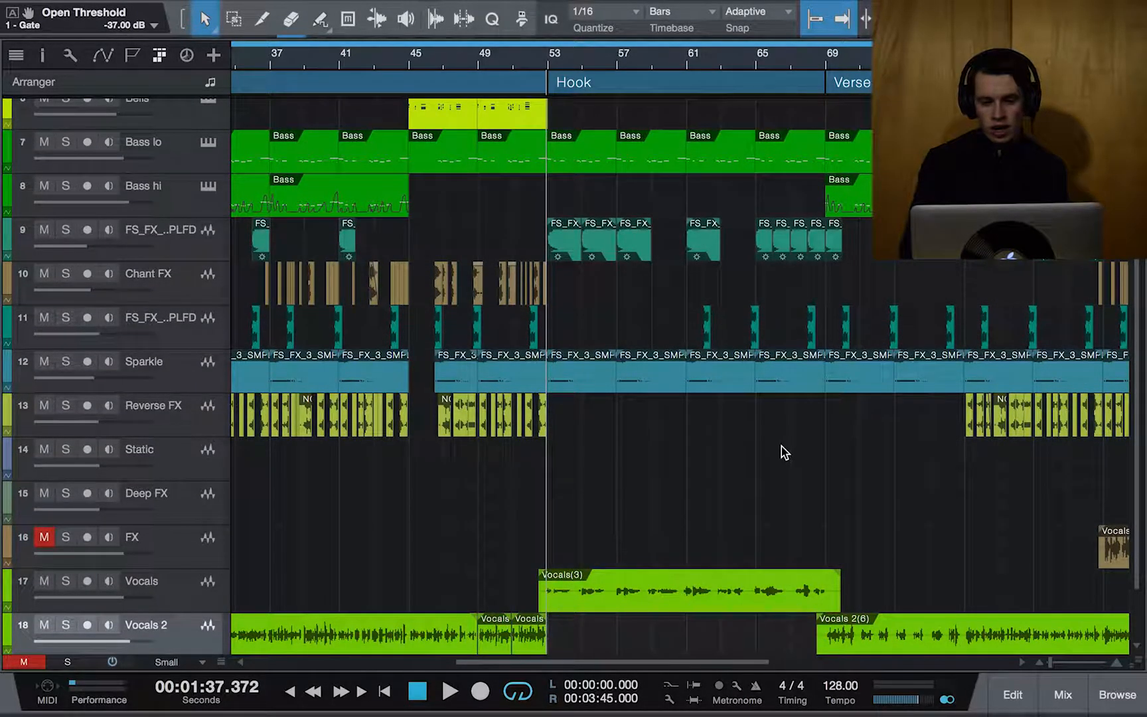
scroll(782, 446, "up", 1)
scroll(782, 446, "left", 5)
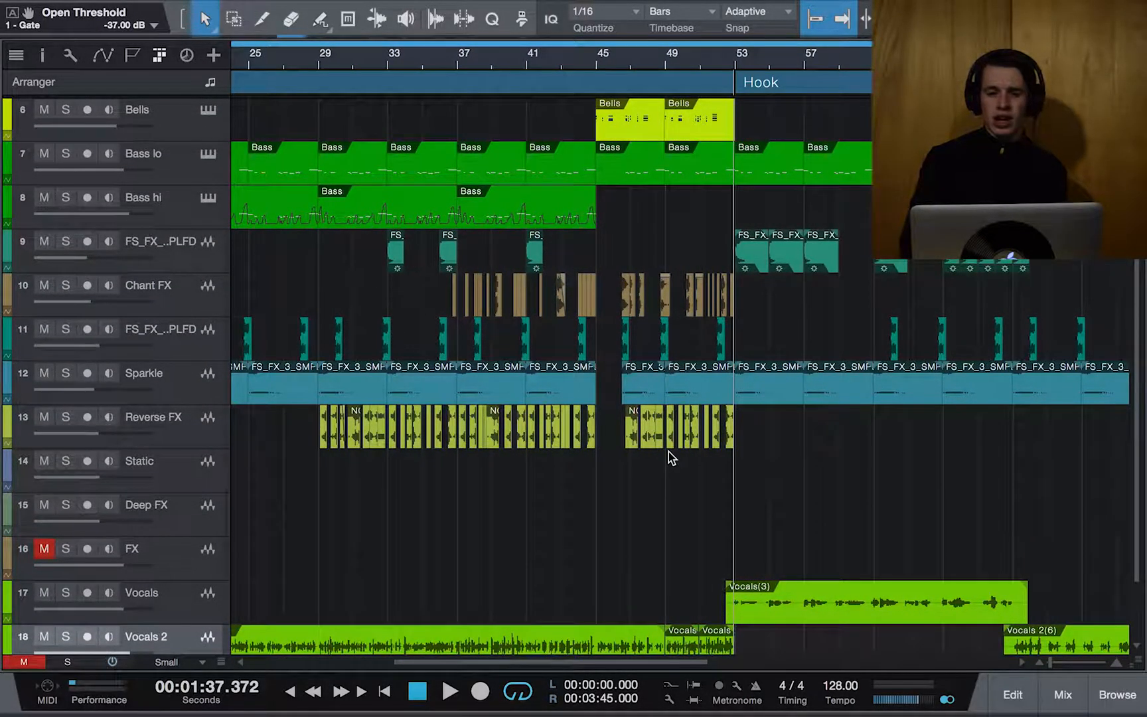
Step: Place the playhead at bar 45 and play the Verse's break with the Vocals 2 track from there
scroll(668, 452, "down", 2)
scroll(643, 389, "up", 3)
scroll(564, 164, "up", 3)
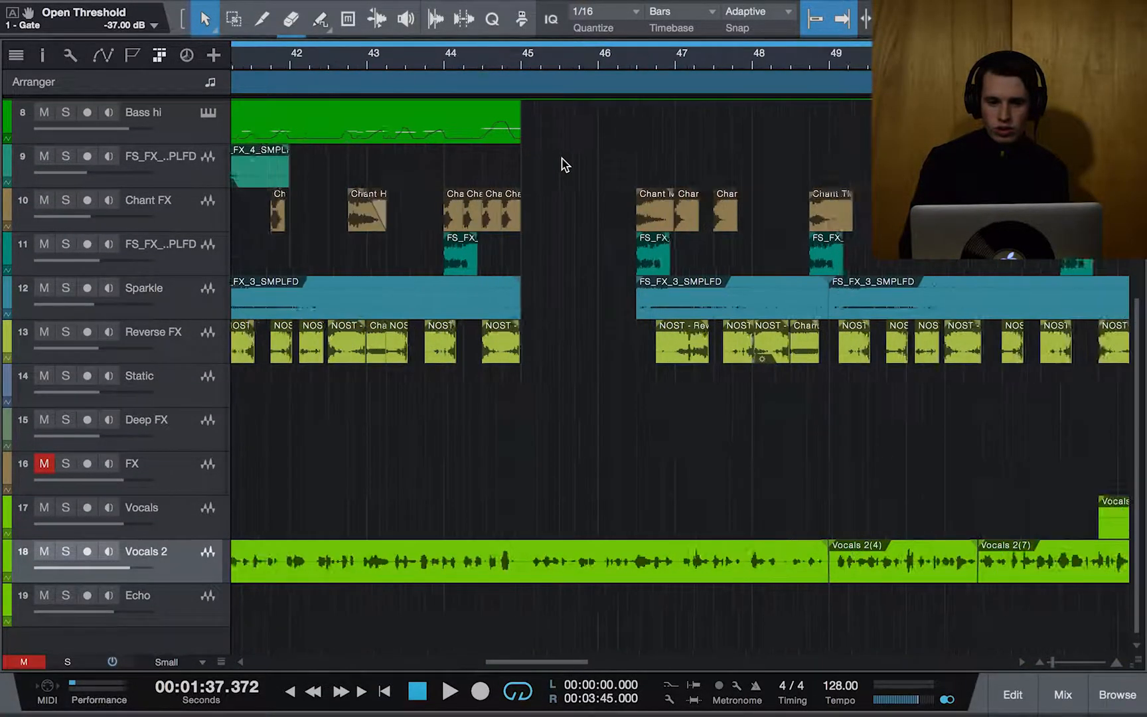
scroll(564, 164, "up", 1)
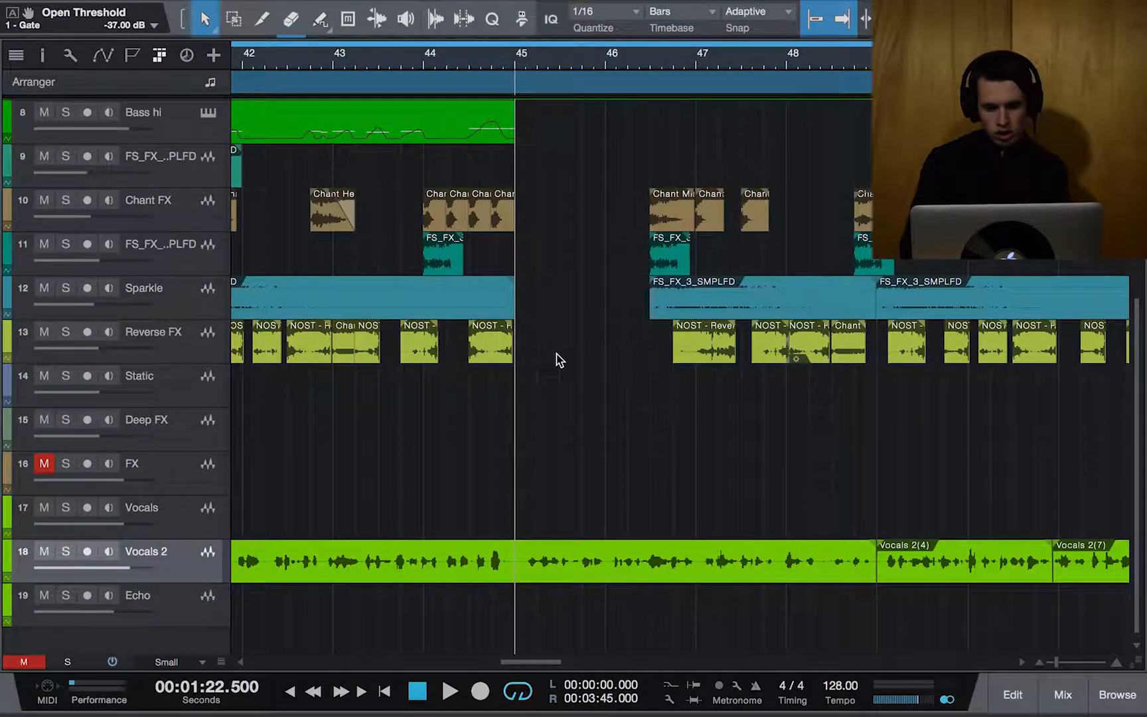
scroll(557, 360, "up", 5)
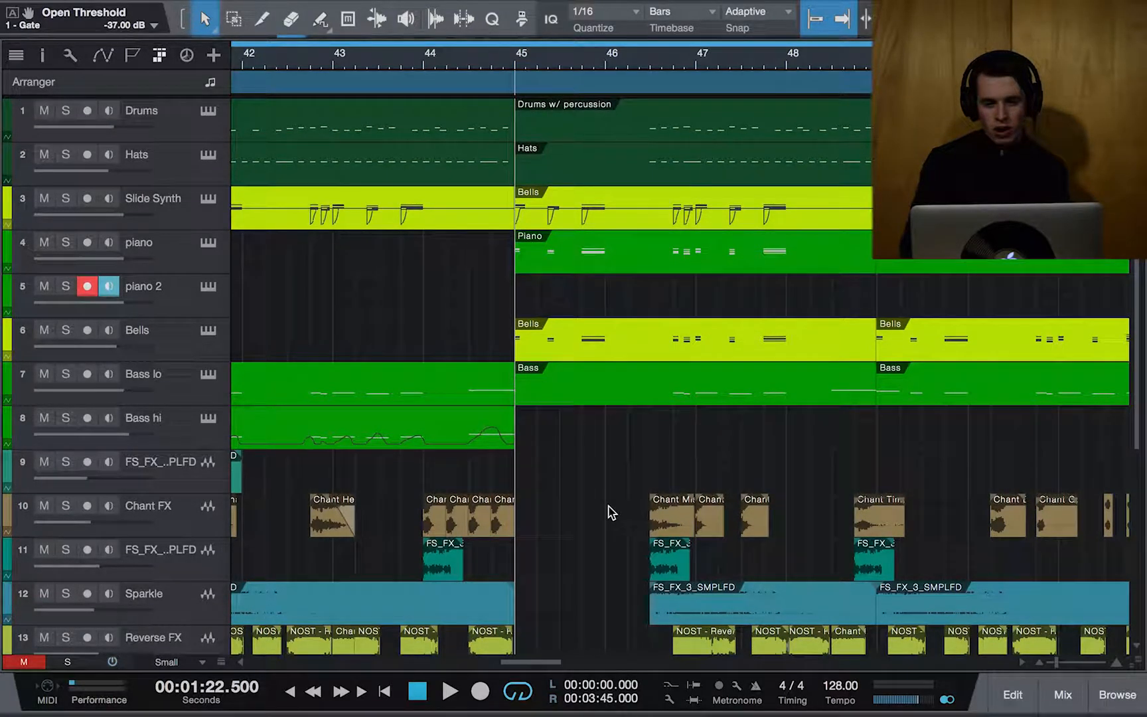
scroll(610, 512, "down", 5)
key("space")
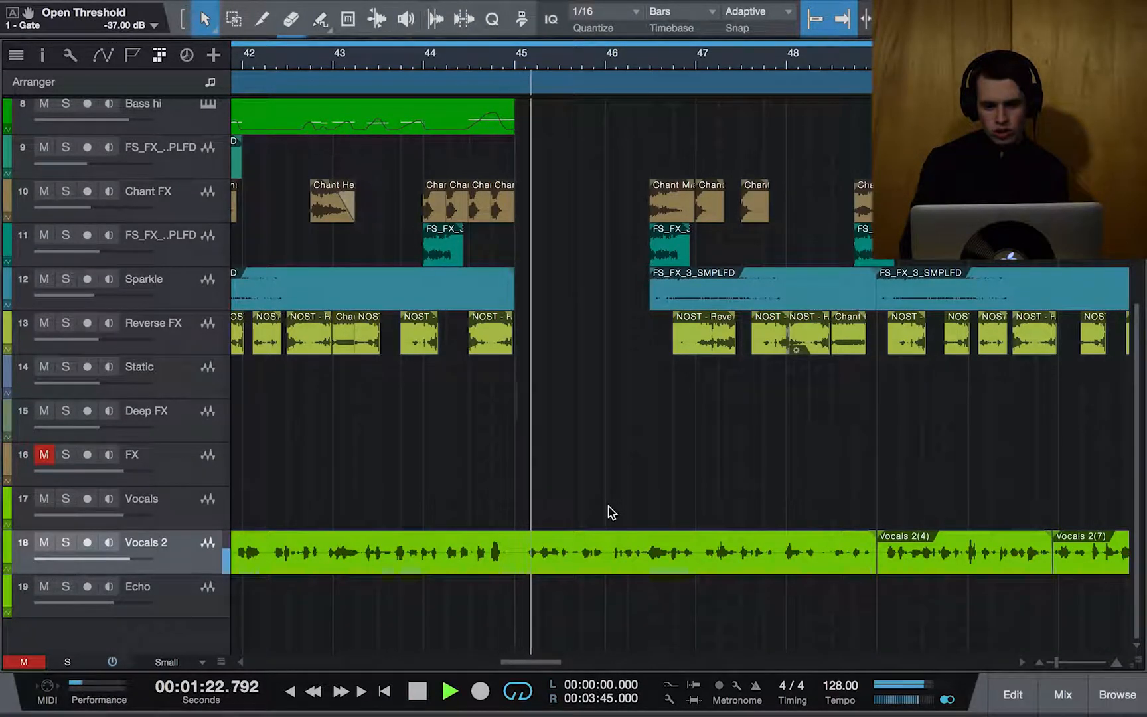
Step: Stop playback in the Verse's break and examine which instrument and FX tracks have clips between bars 45 and 47
scroll(611, 511, "up", 5)
key("space")
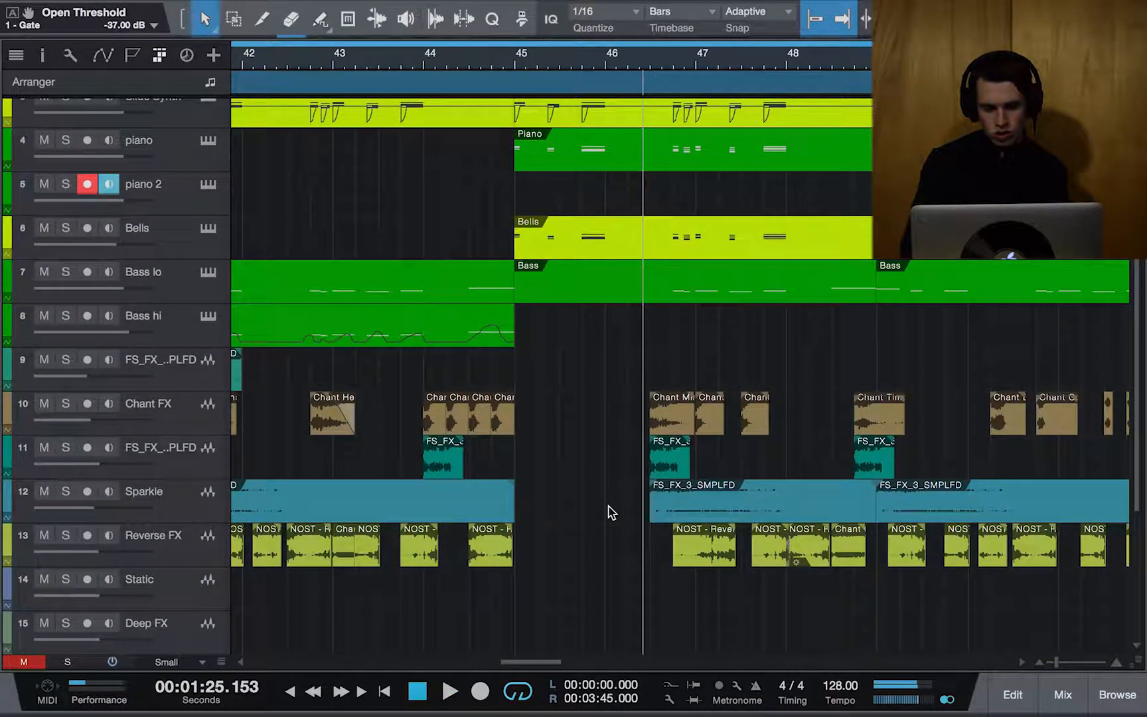
scroll(610, 511, "up", 3)
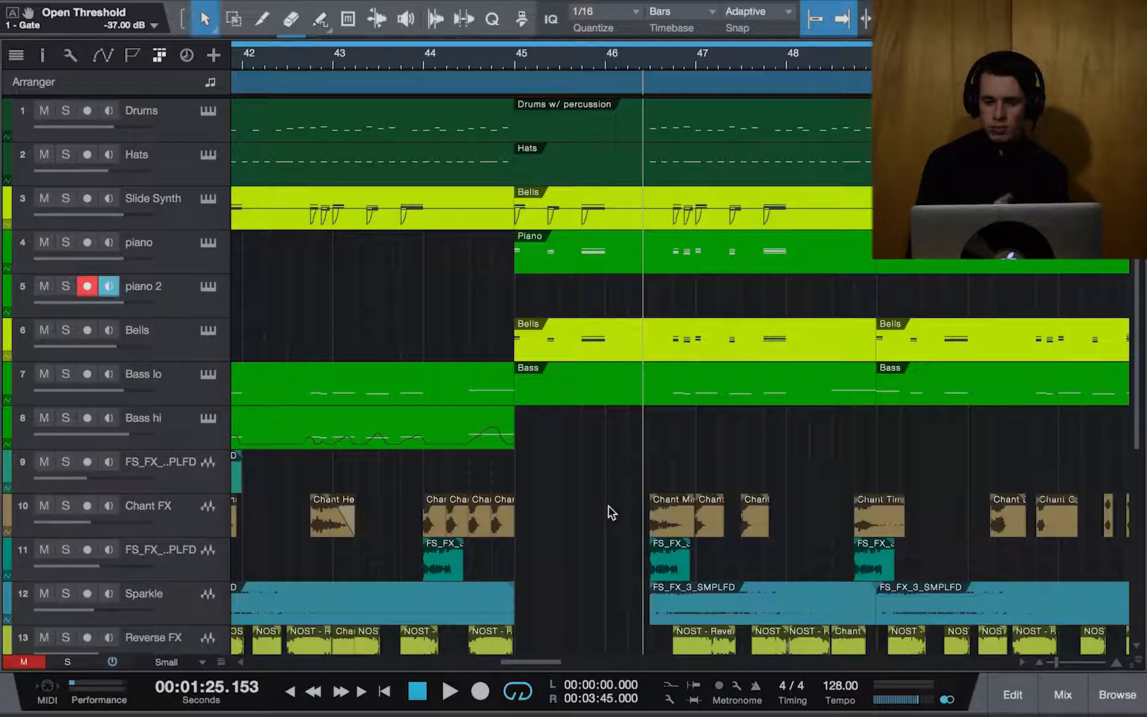
scroll(611, 513, "down", 5)
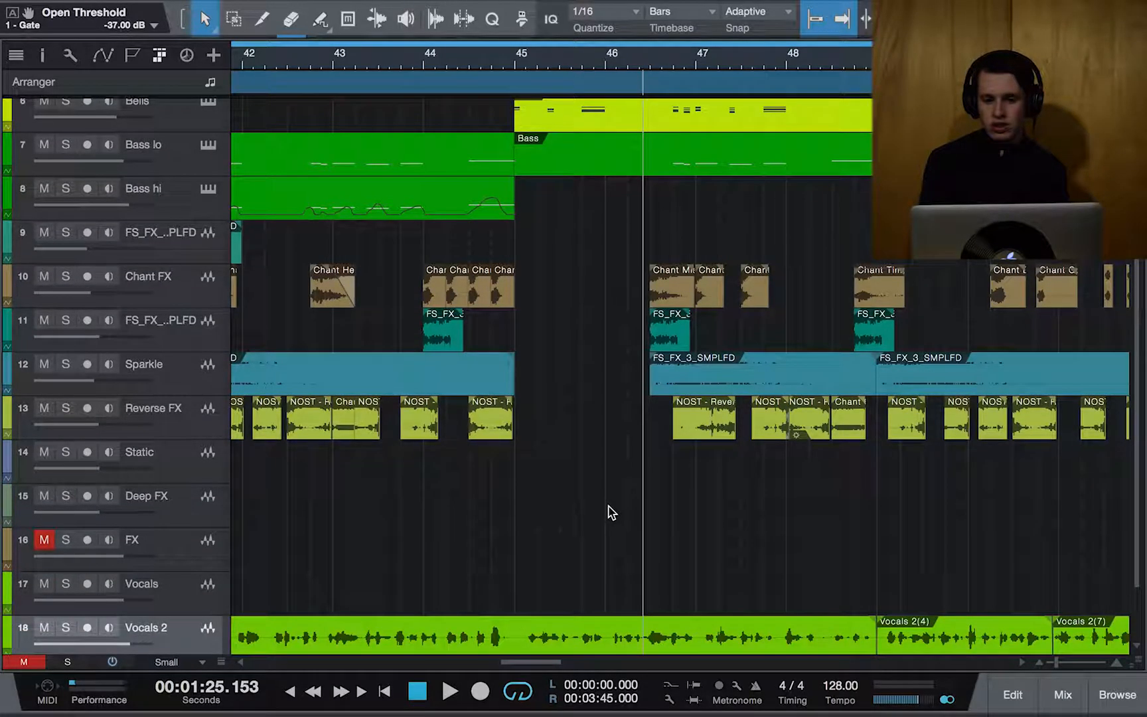
scroll(611, 513, "down", 2)
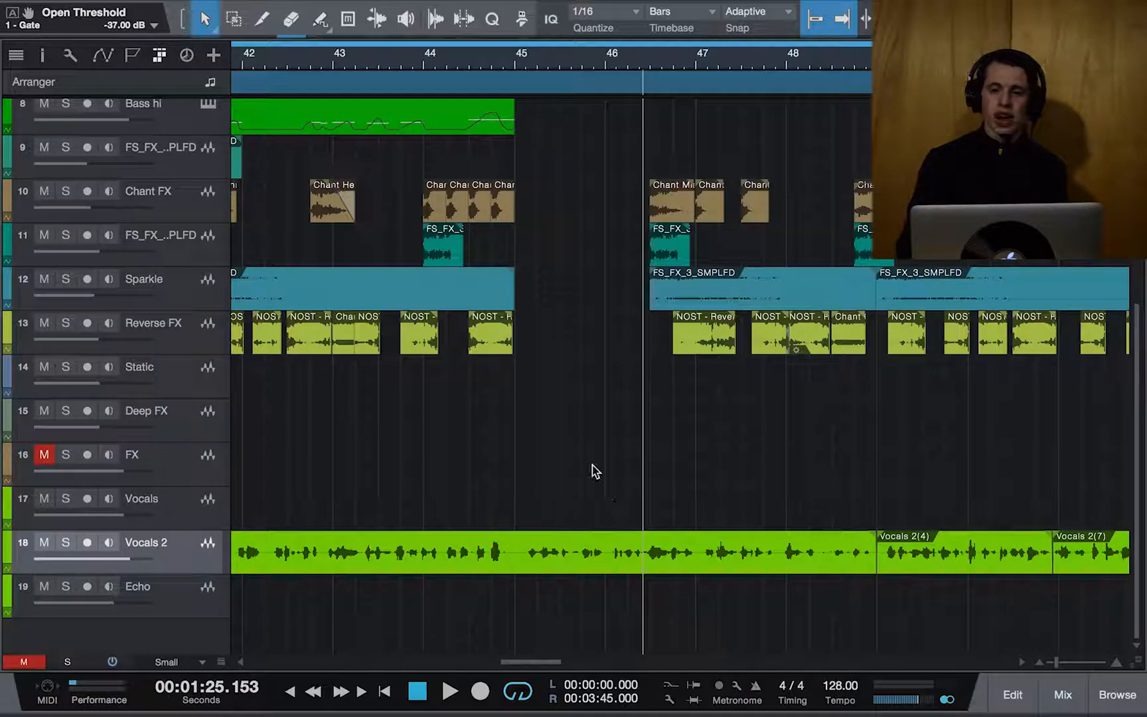
Step: Replay the Verse's break from bar 45, stop just before the Chant FX clips return, and put the playhead back at bar 45
left_click(516, 61)
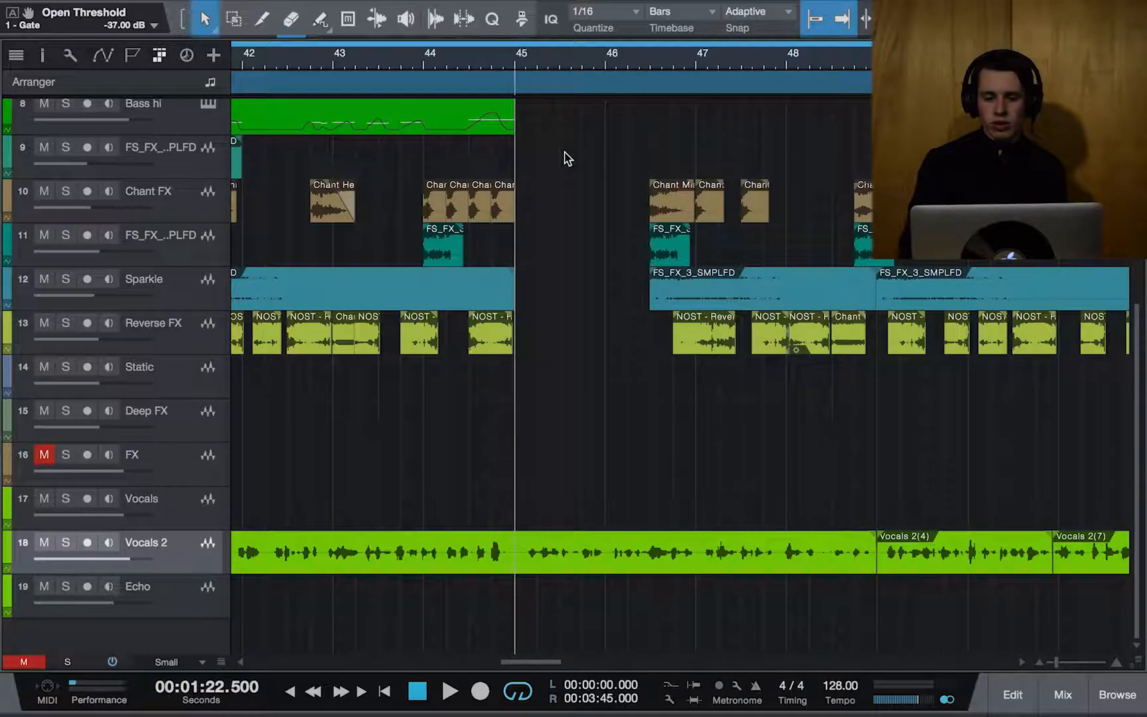
key("space")
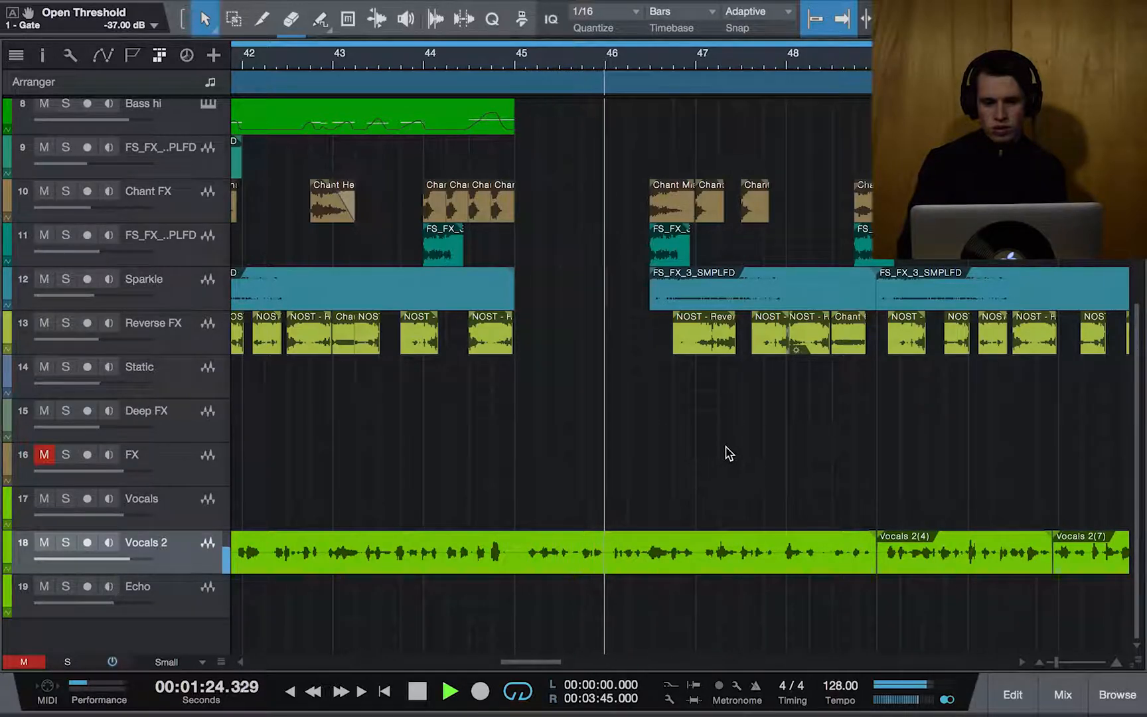
key("space")
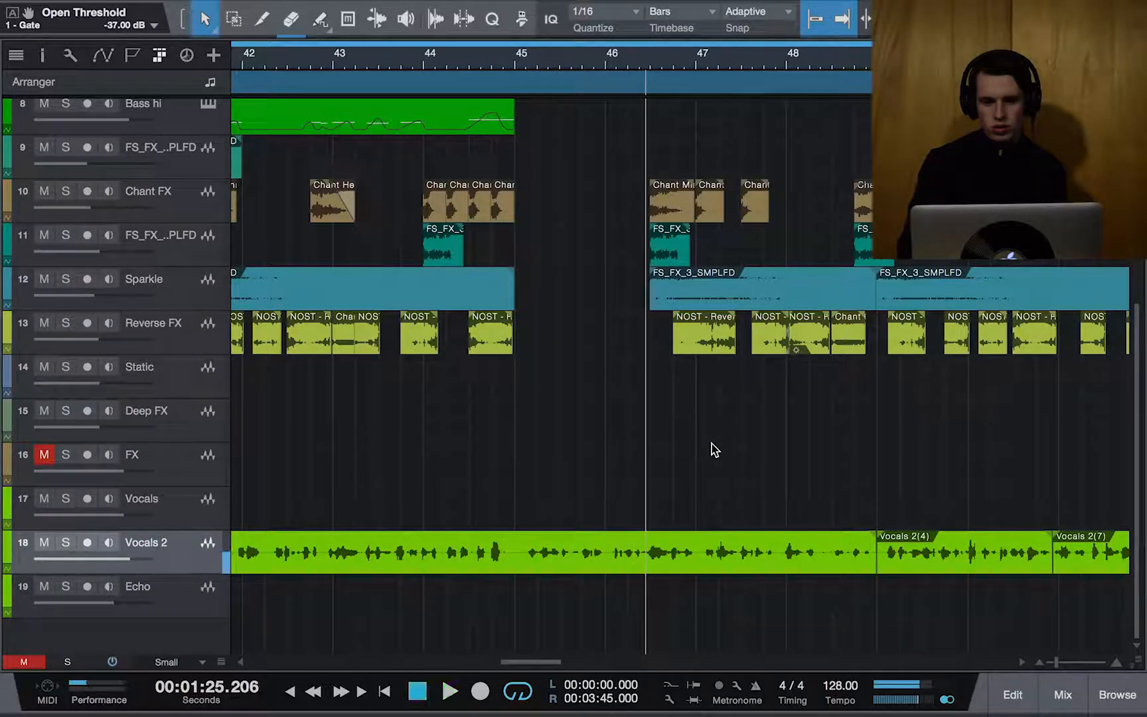
left_click(524, 59)
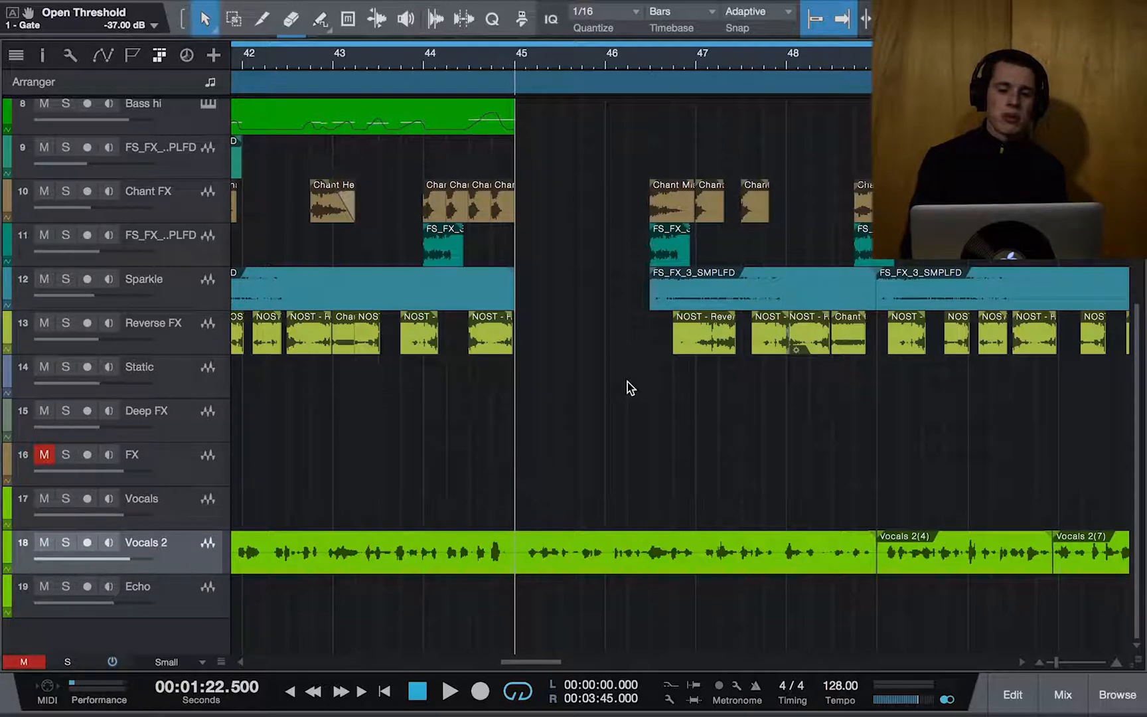
Step: Play the Verse from bar 45 through the return of the FX tracks and stop around bar 49
scroll(627, 382, "up", 2)
scroll(627, 381, "down", 3)
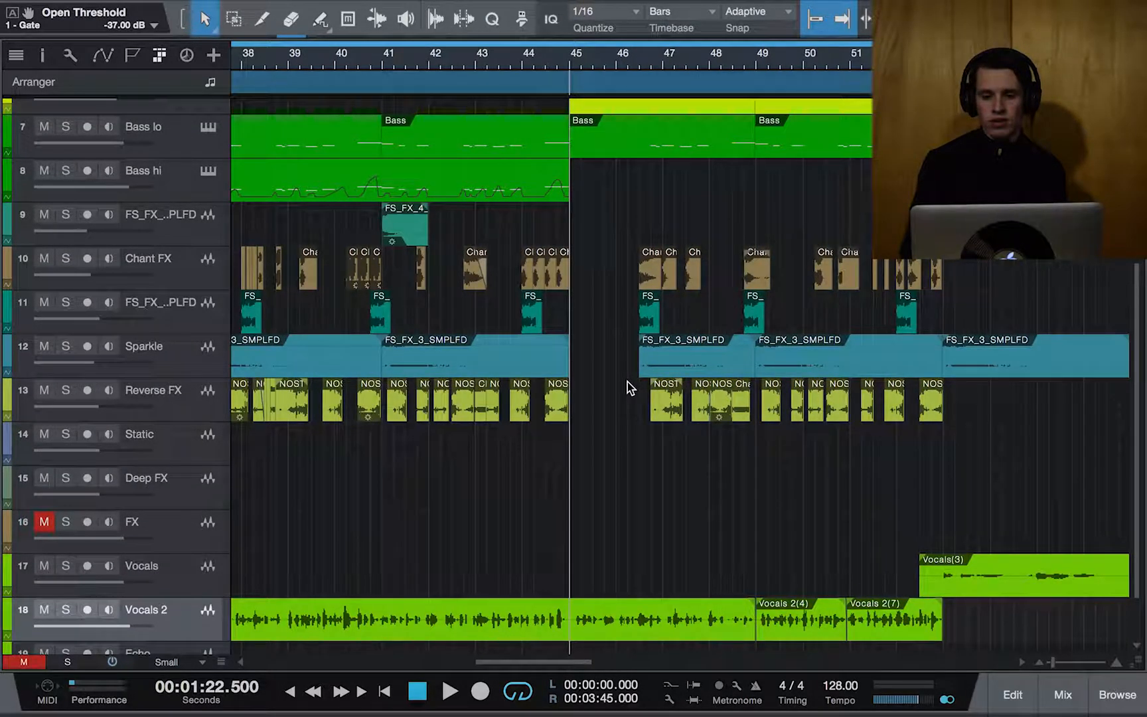
key("space")
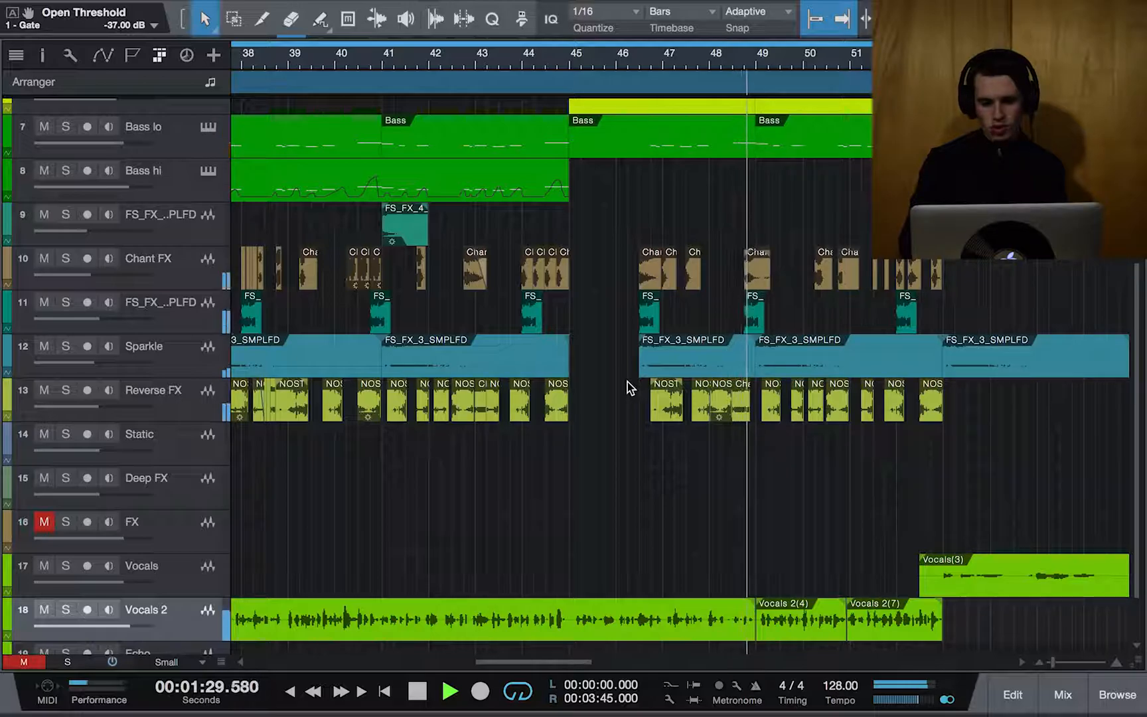
key("space")
Step: Examine how the vocal clips line up with the beat's tracks from the end of the Verse through the Hook
scroll(627, 382, "right", 3)
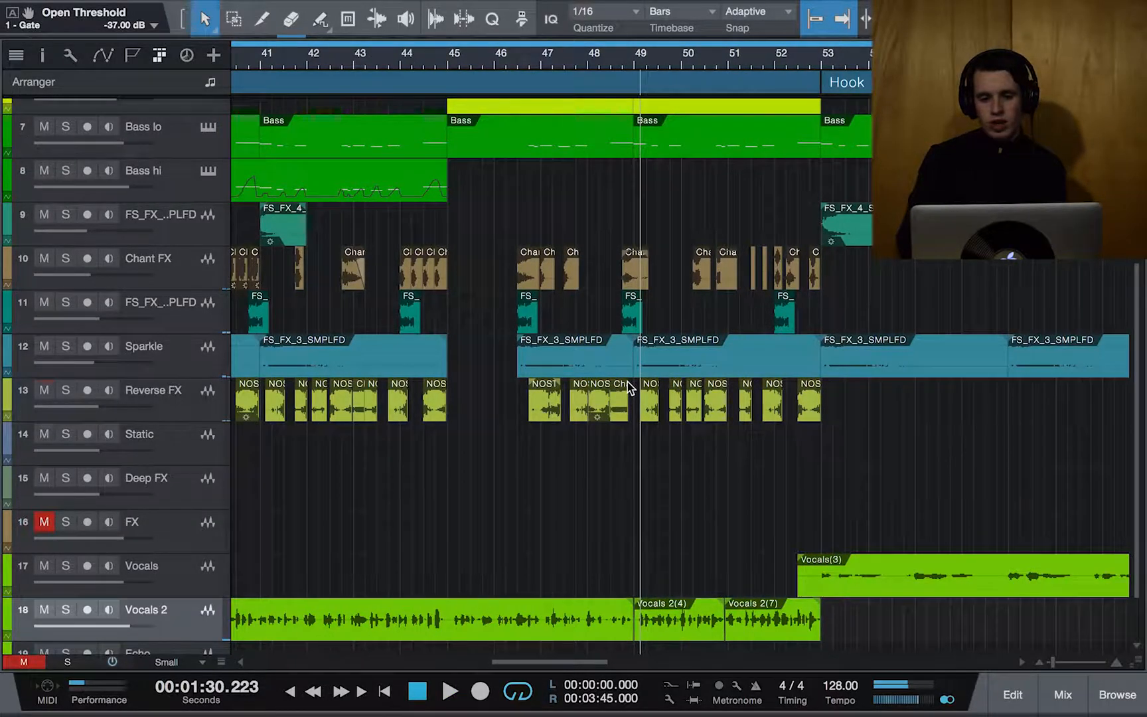
key("e")
scroll(656, 418, "down", 2)
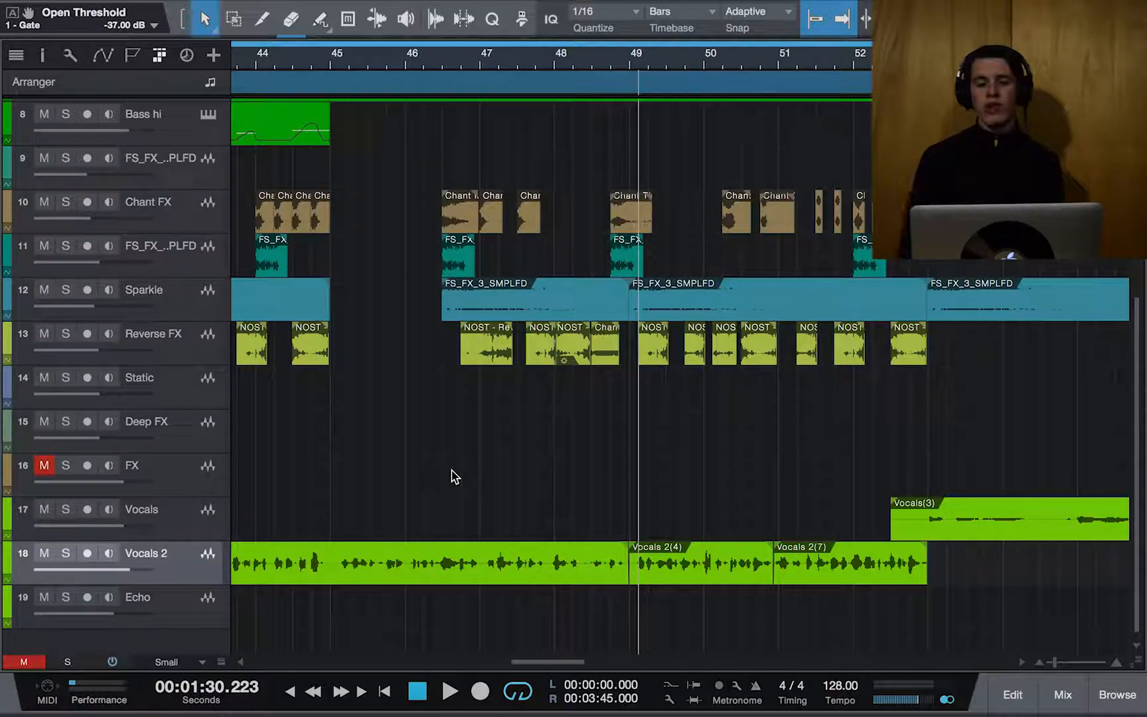
scroll(454, 477, "down", 2)
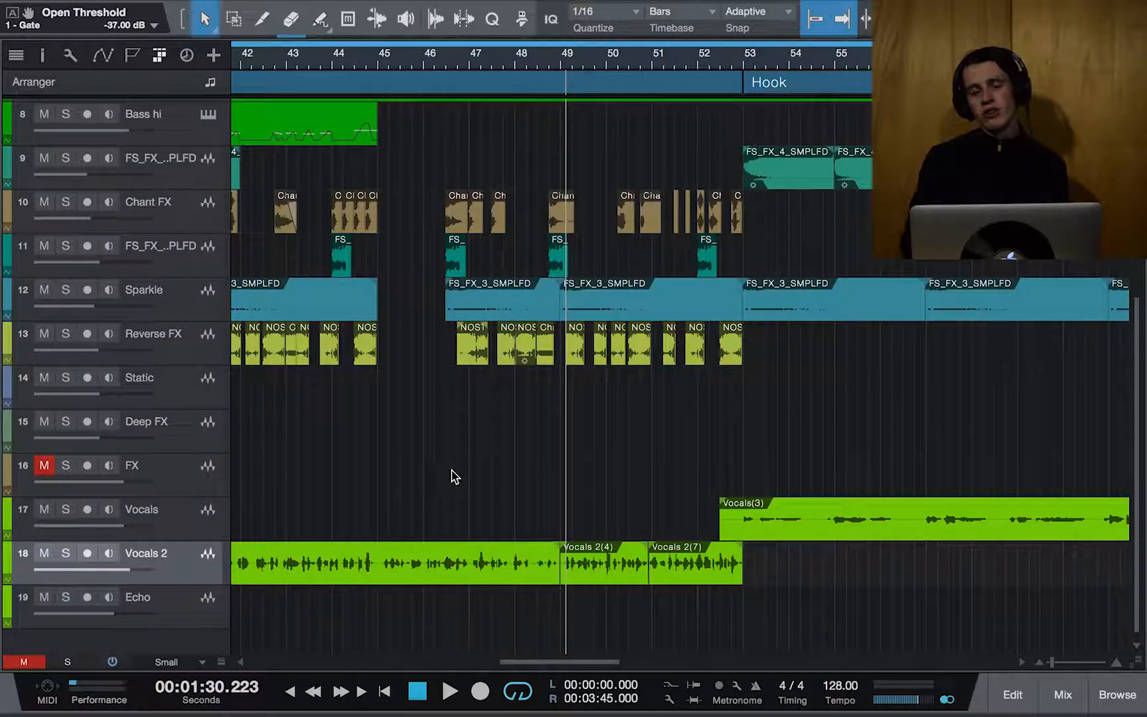
scroll(454, 477, "right", 2)
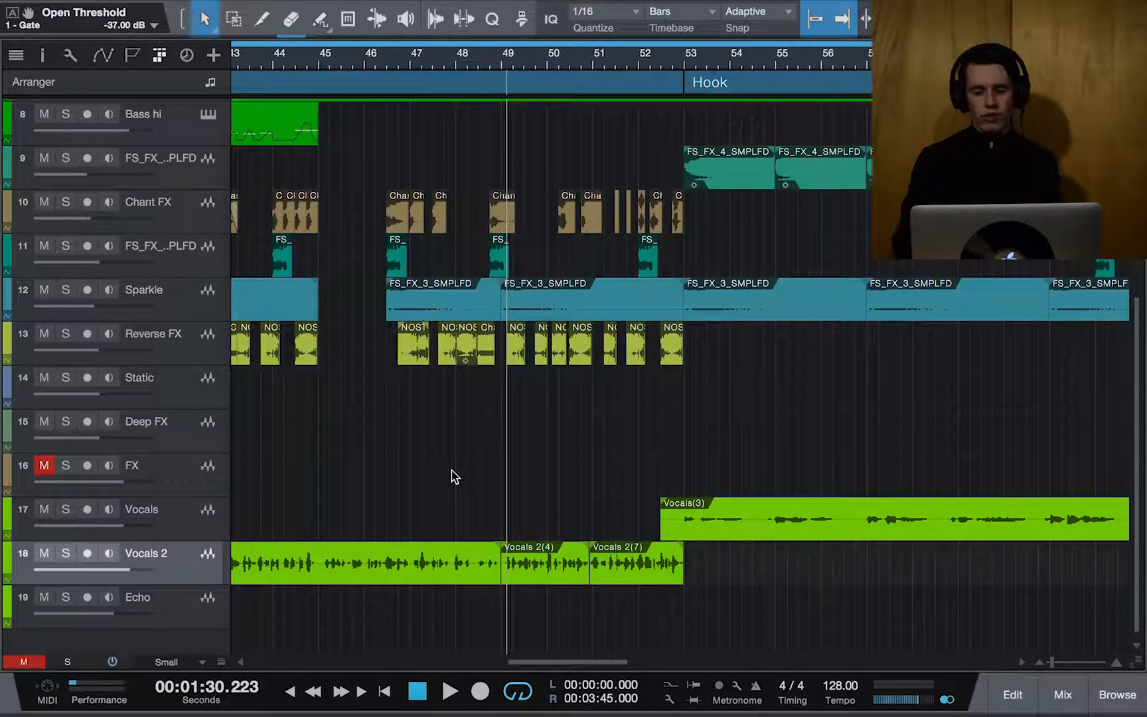
scroll(442, 478, "down", 3)
scroll(433, 481, "right", 3)
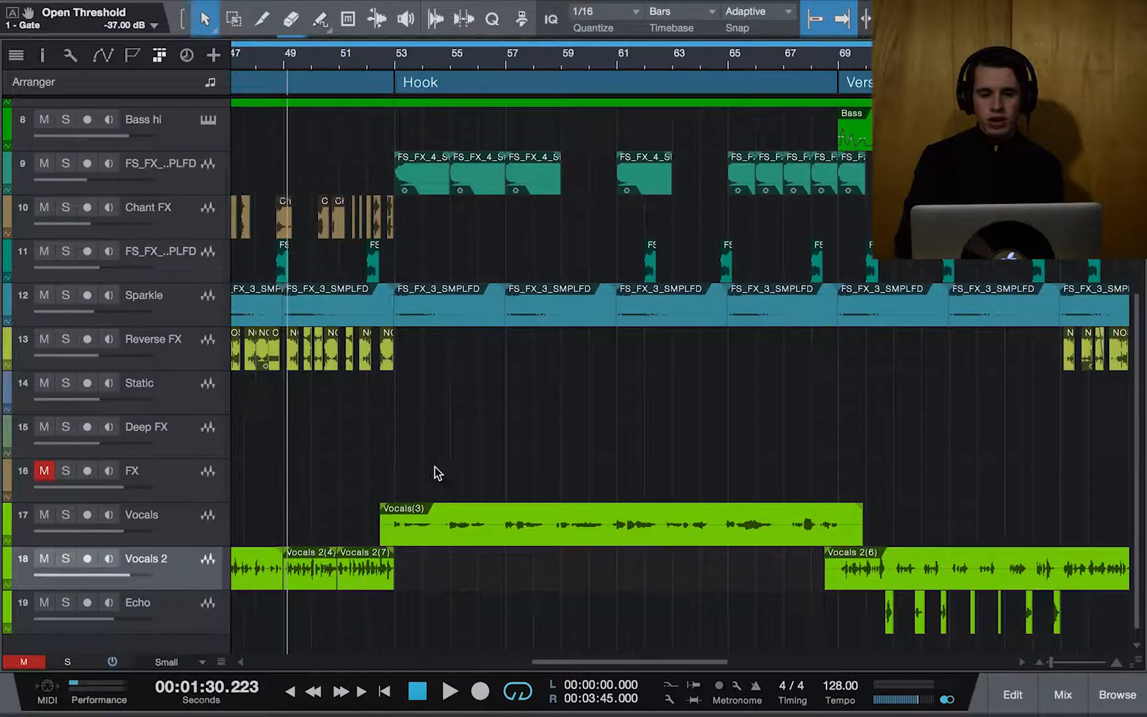
scroll(794, 324, "up", 5)
scroll(792, 319, "down", 5)
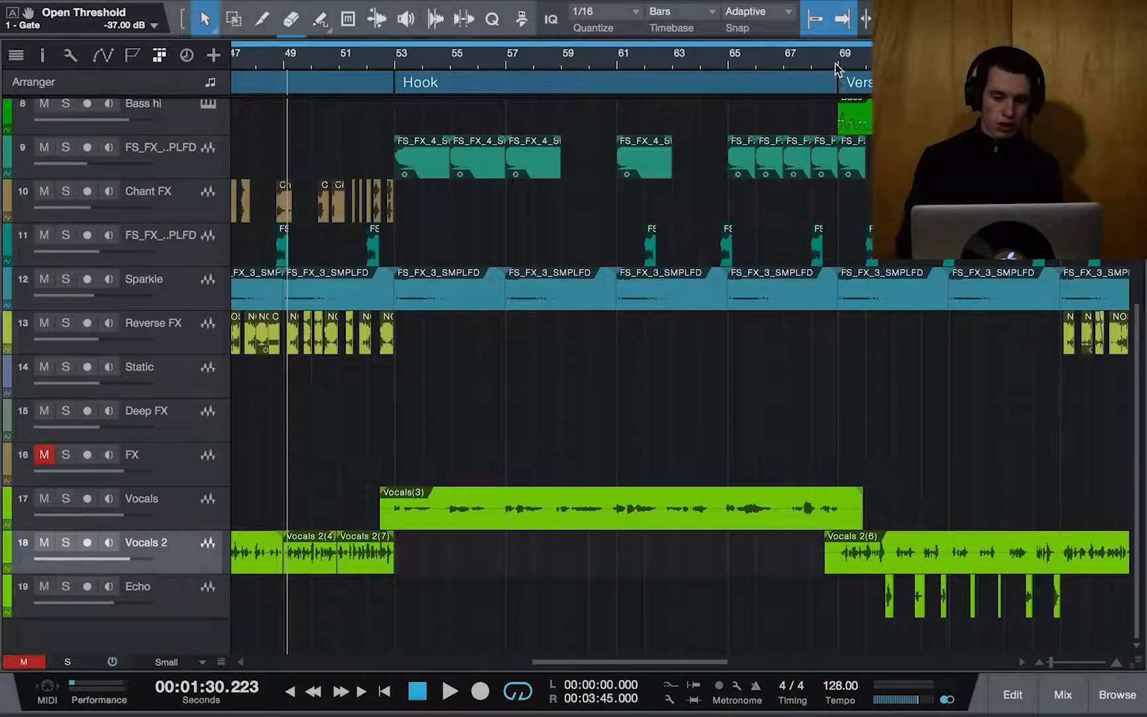
Step: Place the playhead at bar 69 and play the first eight bars of Verse 2, stopping at bar 77
left_click(835, 64)
scroll(890, 423, "right", 5)
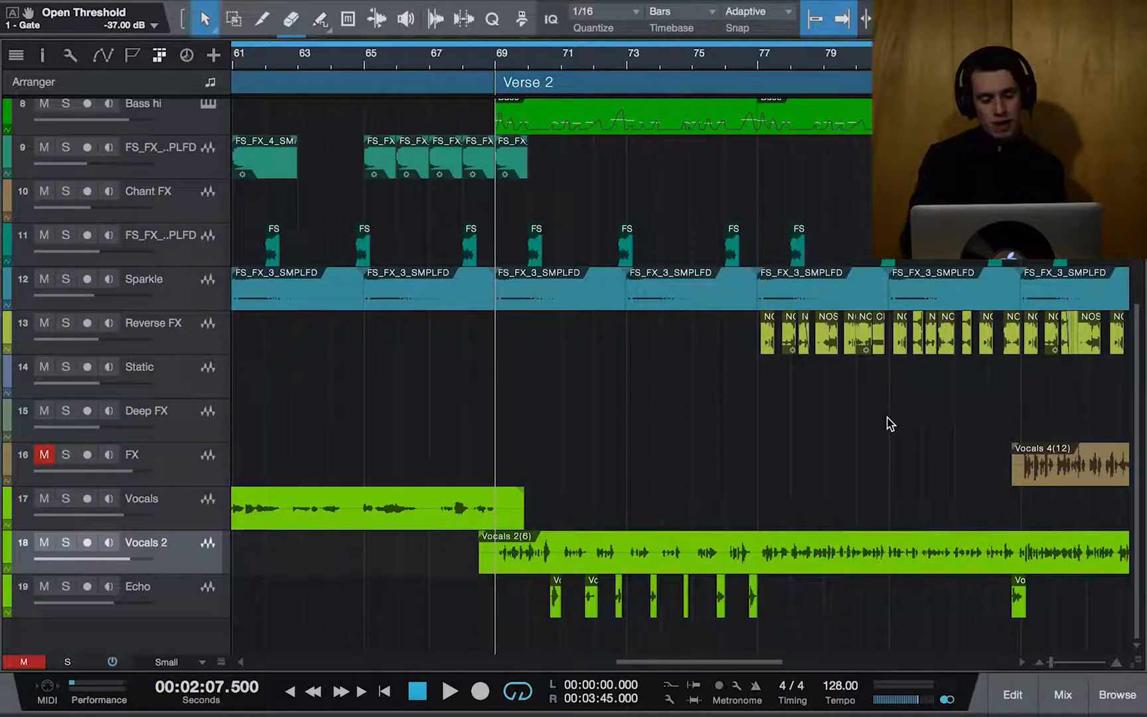
key("space")
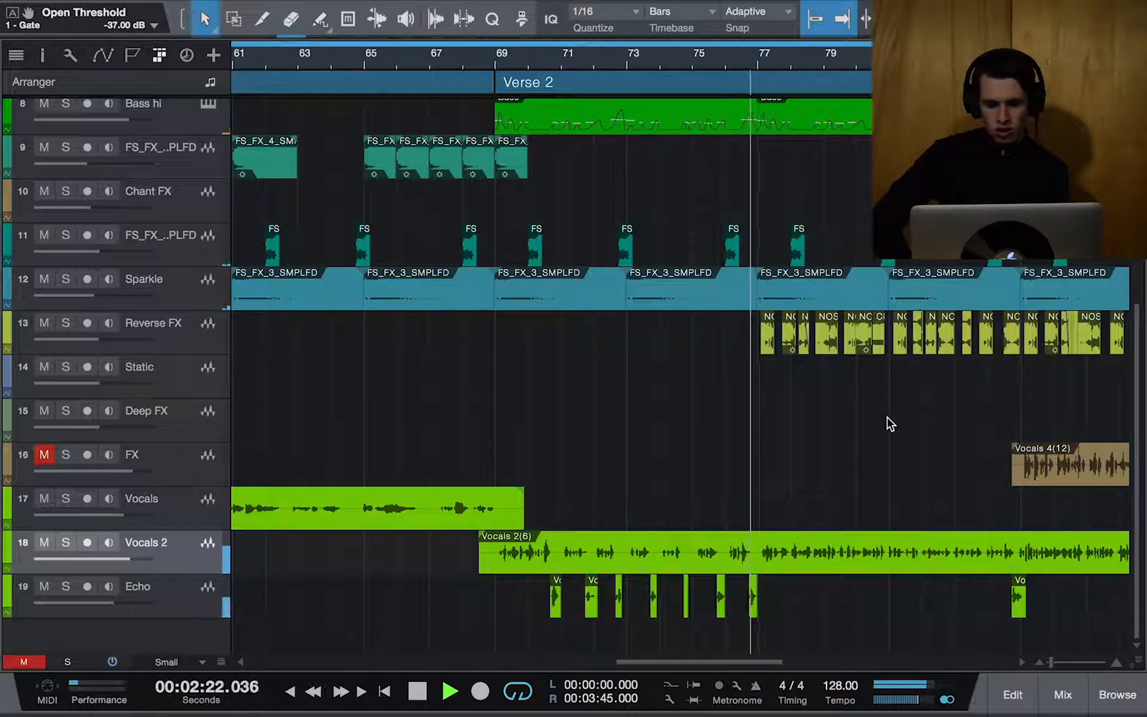
key("space")
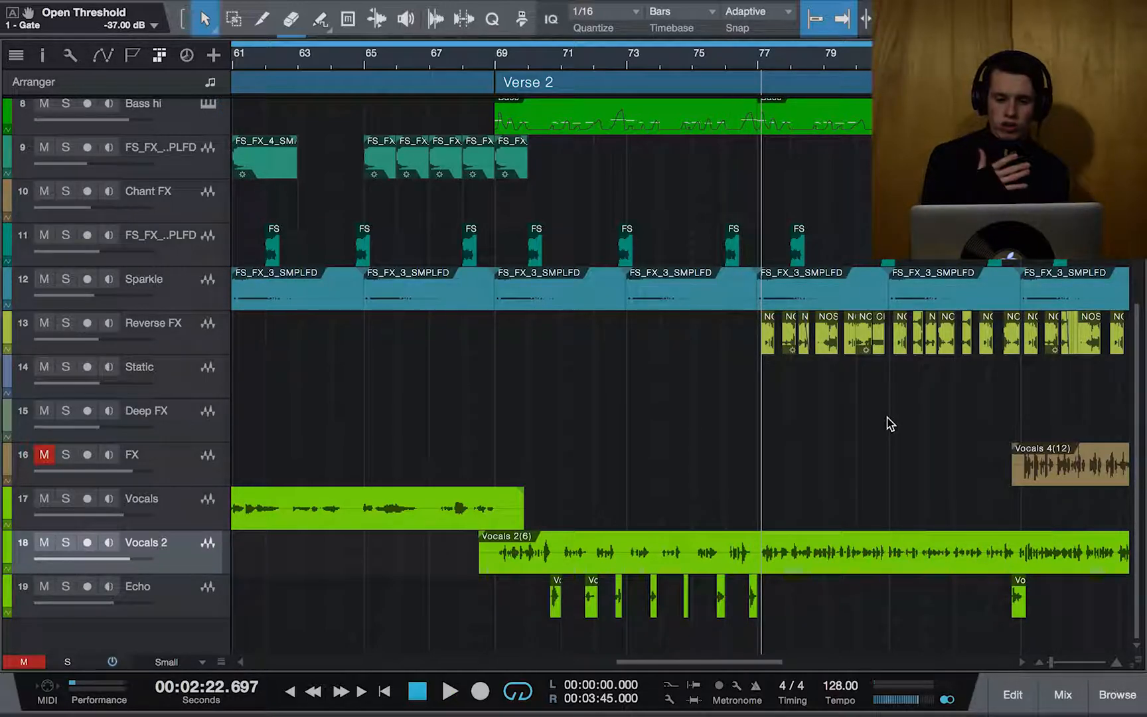
Step: Replay the lead-up to the Reverse FX clips in Verse 2 from just before bar 76 and stop at bar 77
scroll(606, 525, "up", 3)
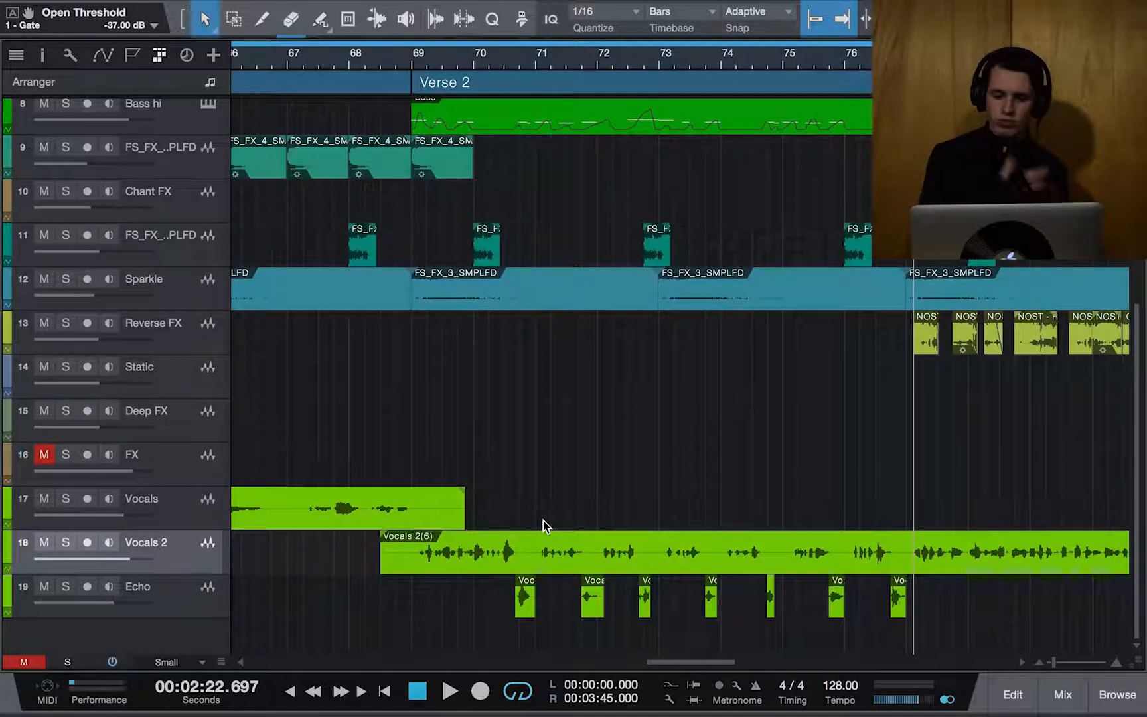
scroll(719, 512, "right", 5)
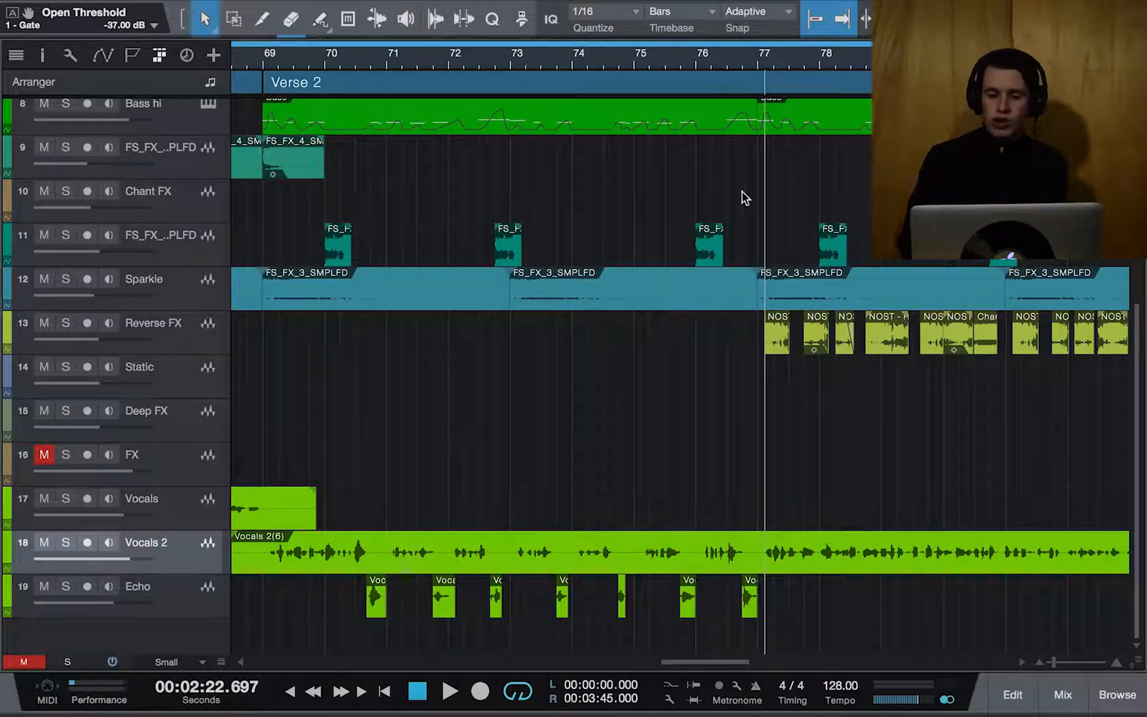
left_click(634, 59)
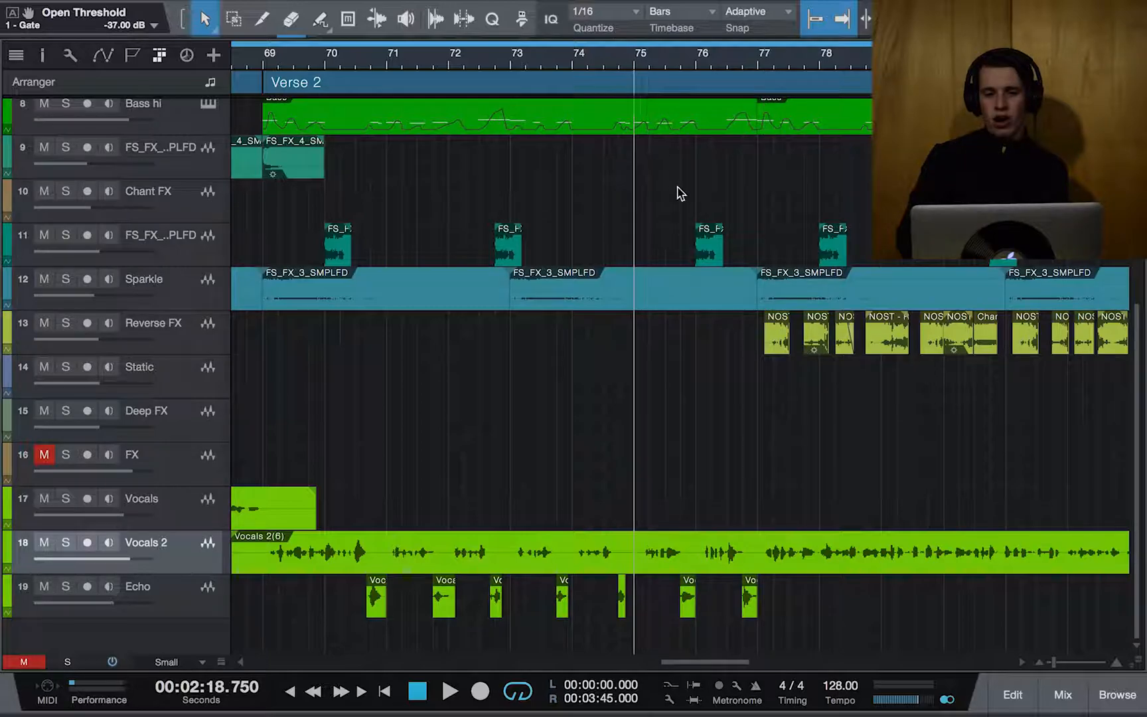
left_click(680, 54)
key("space")
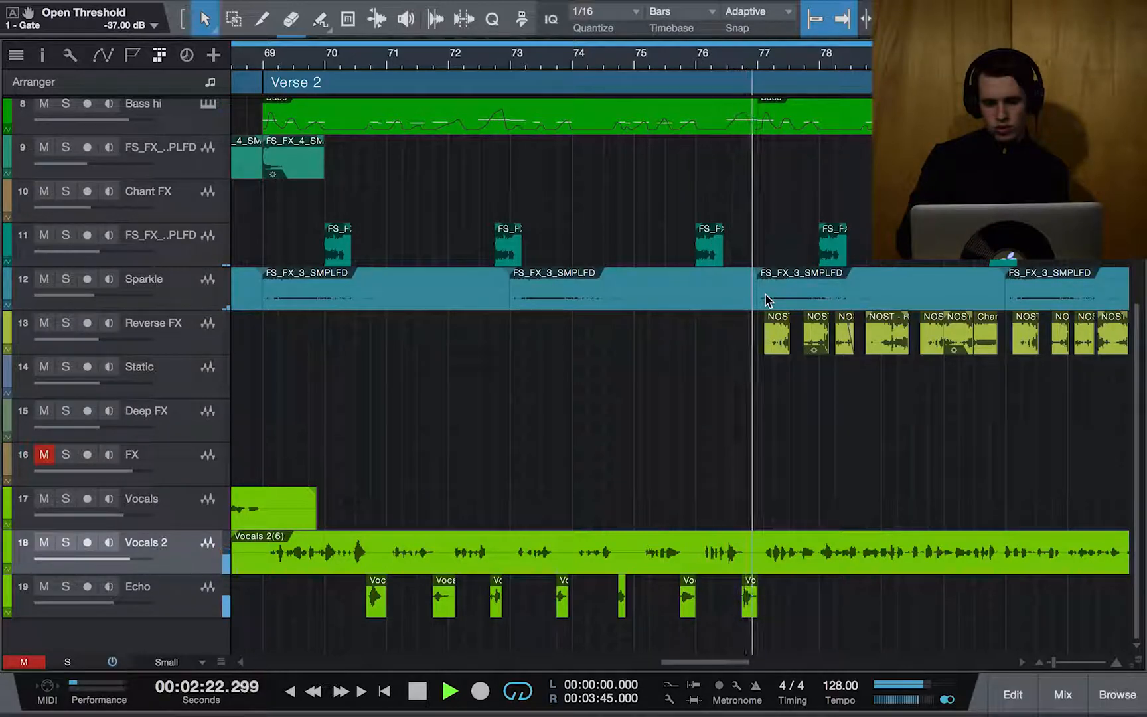
key("space")
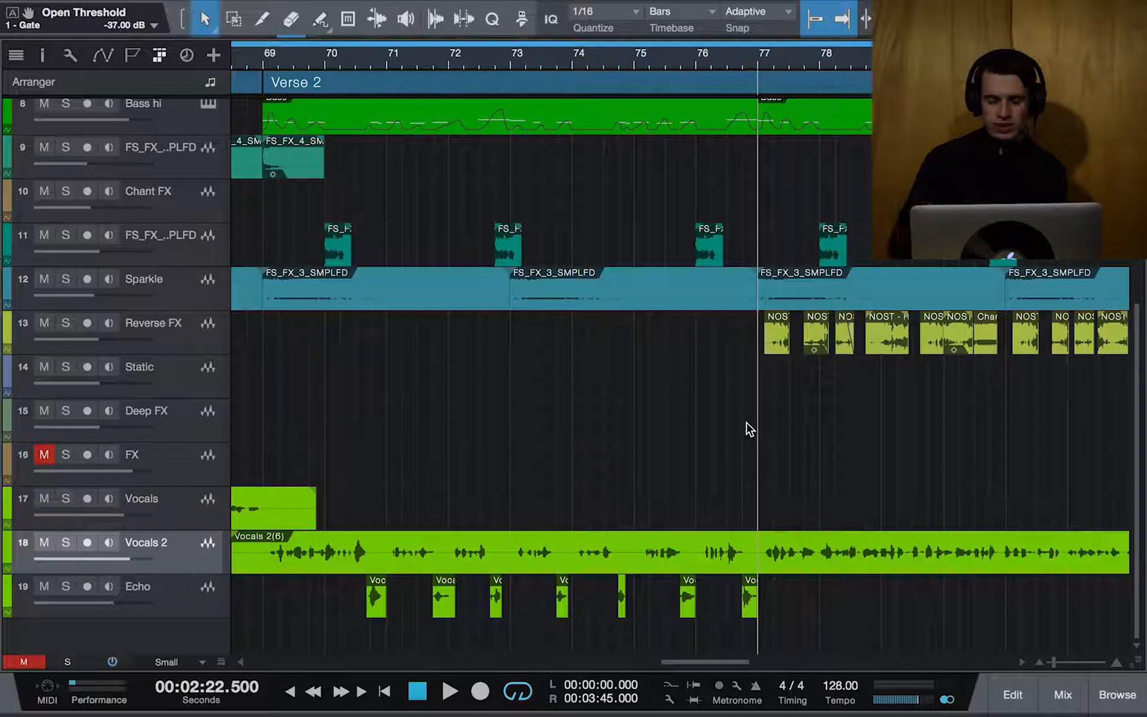
Step: Play Verse 2 from bar 77, where the Reverse FX clips enter, and stop at bar 85
scroll(735, 503, "right", 5)
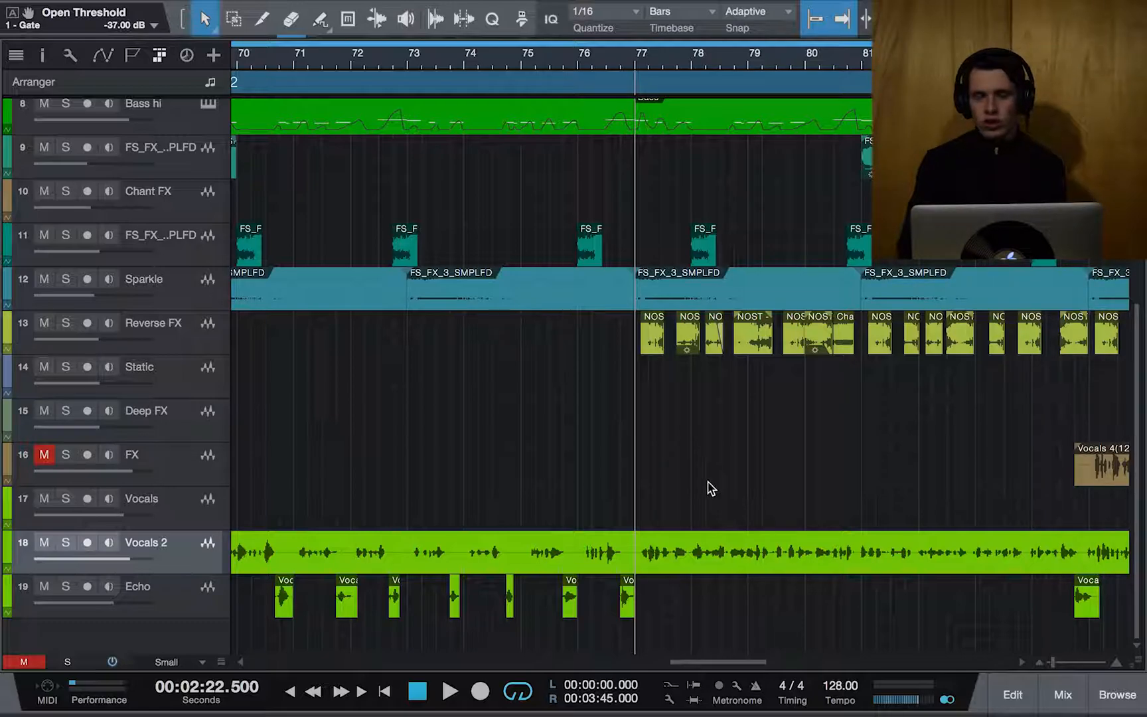
scroll(709, 487, "left", 5)
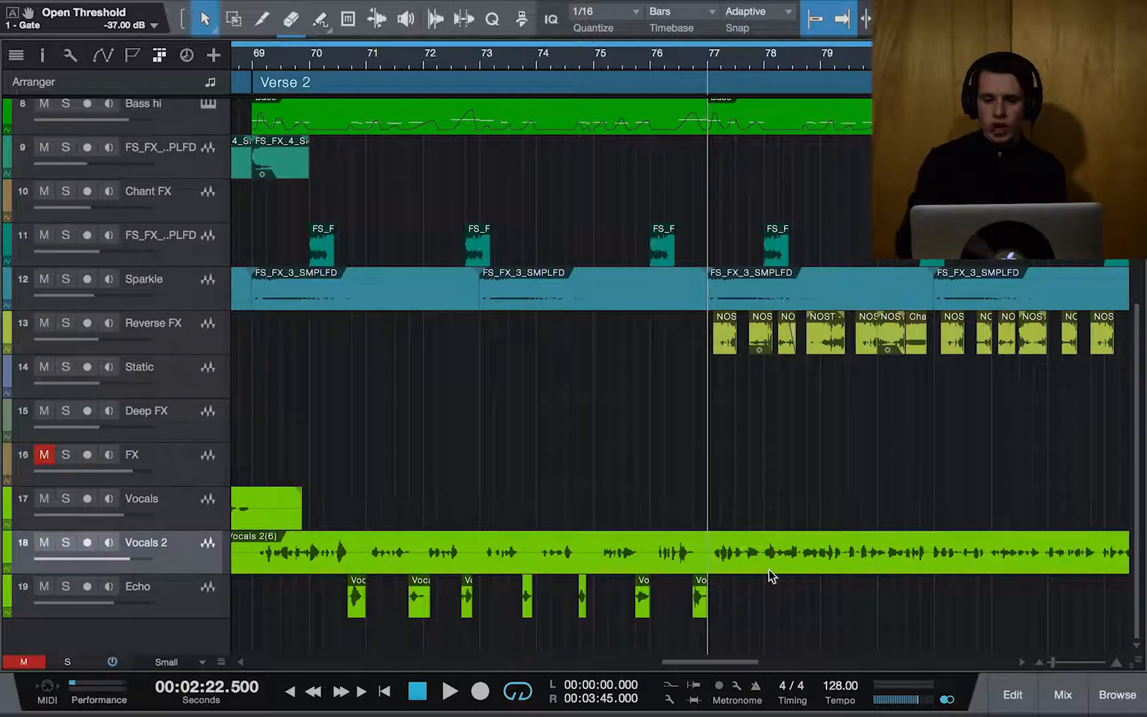
key("space")
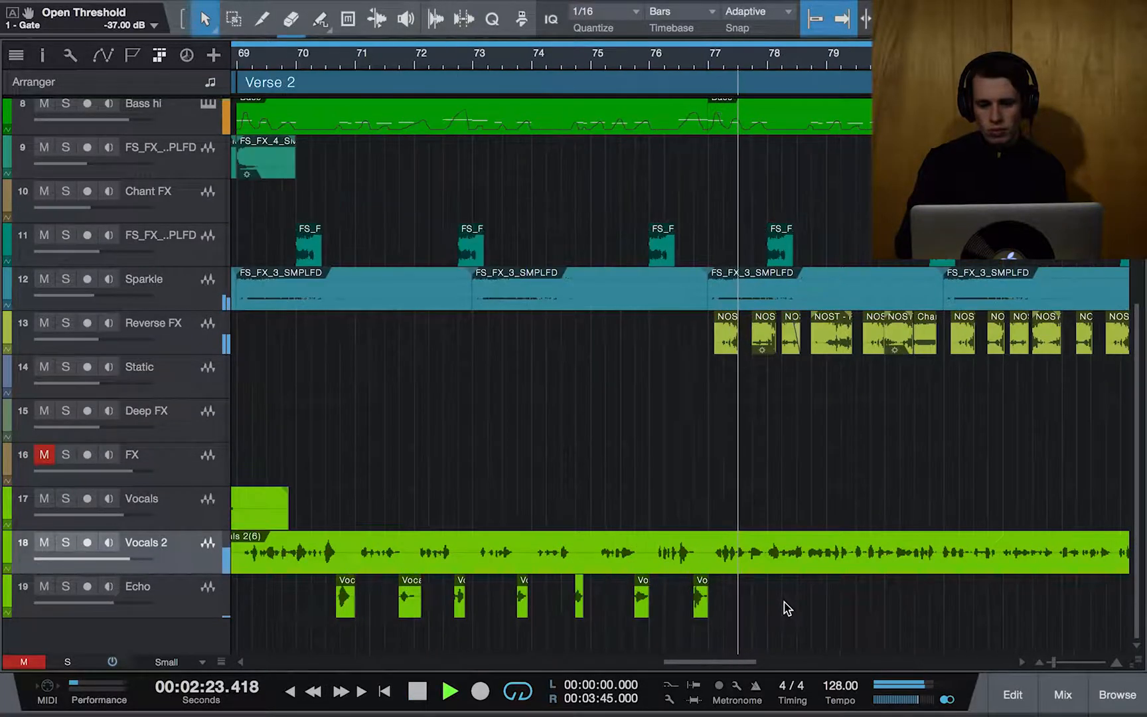
scroll(786, 608, "right", 5)
key("w")
key("w")
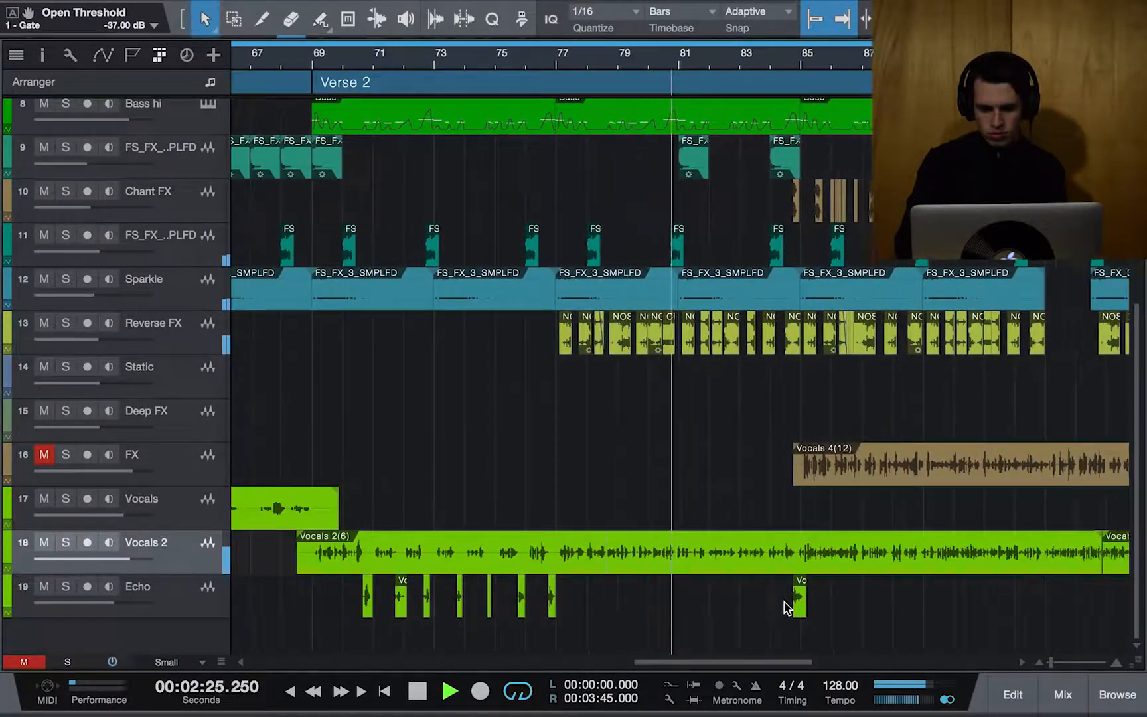
scroll(787, 608, "right", 3)
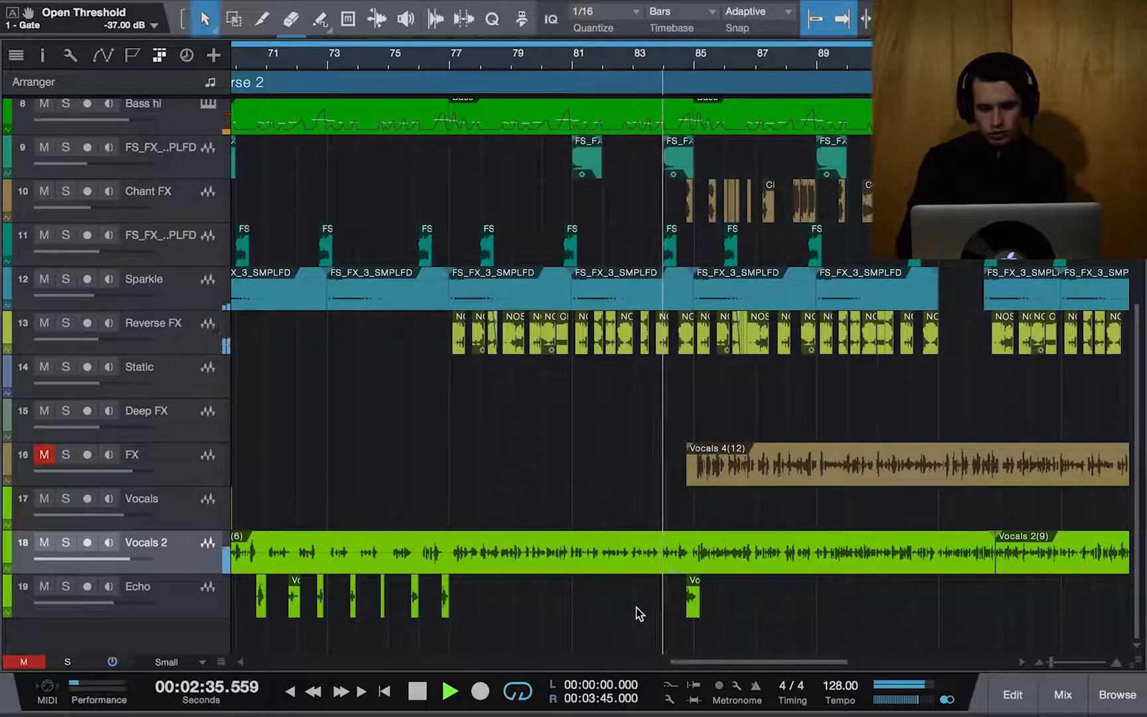
key("space")
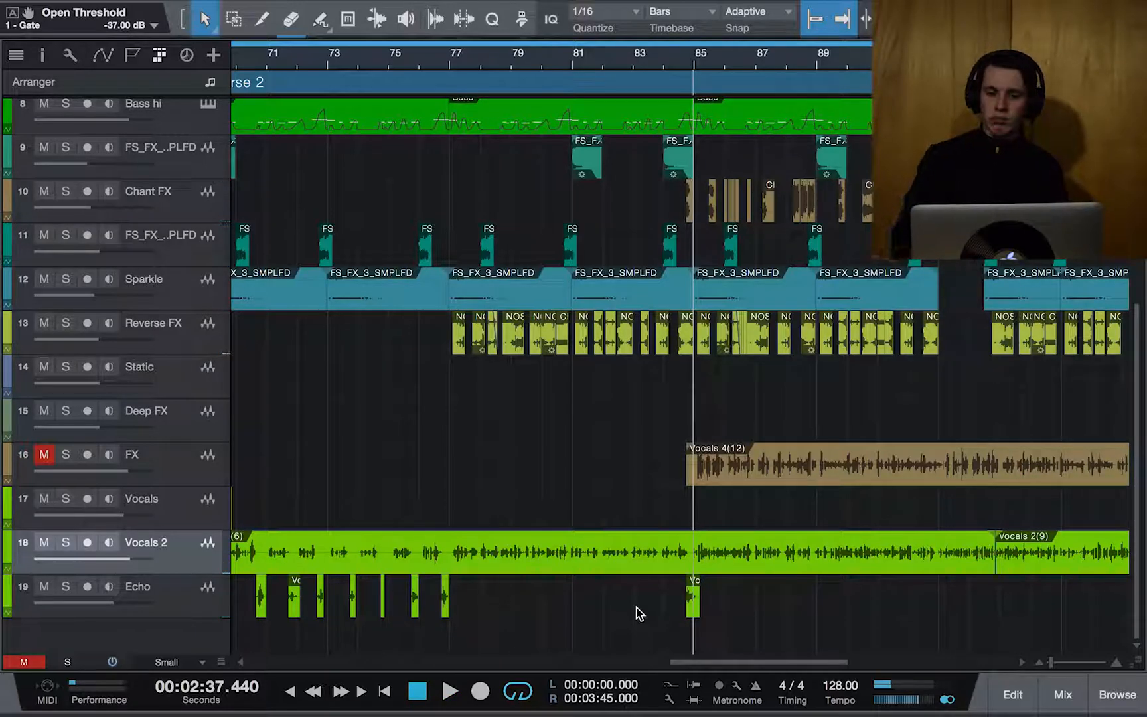
Step: Play Verse 2 from bar 85, where the Chant FX clips come in, and stop around bar 89
scroll(639, 614, "right", 3)
scroll(639, 613, "up", 1)
scroll(639, 614, "down", 1)
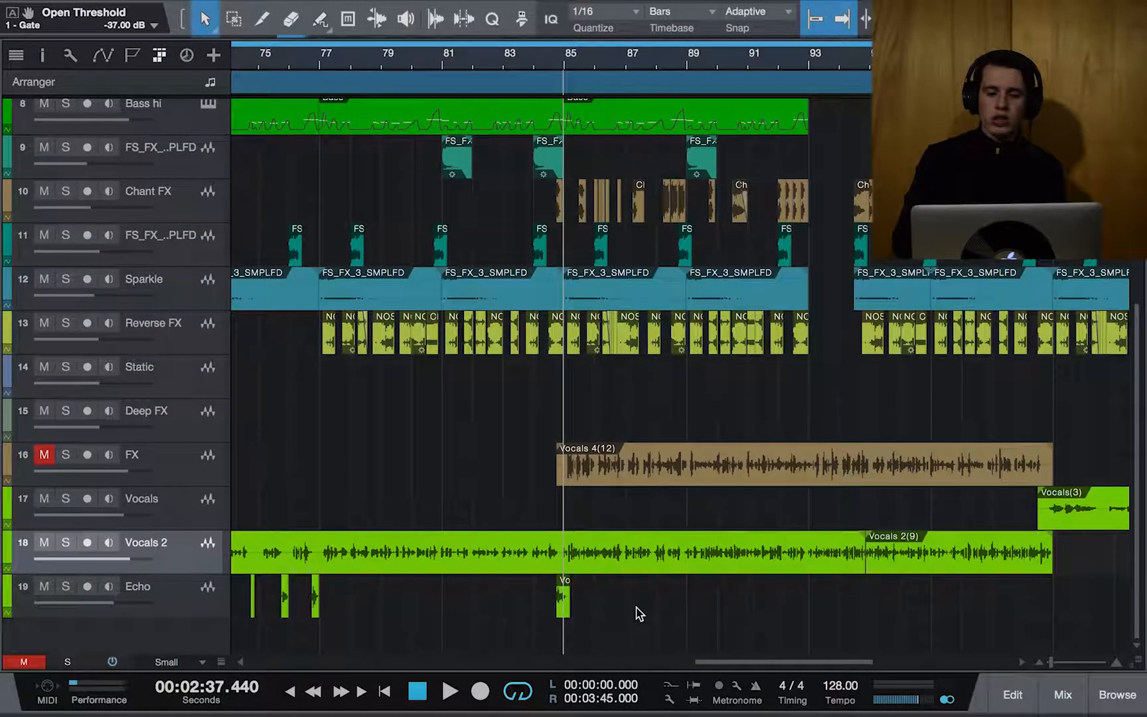
scroll(639, 614, "left", 2)
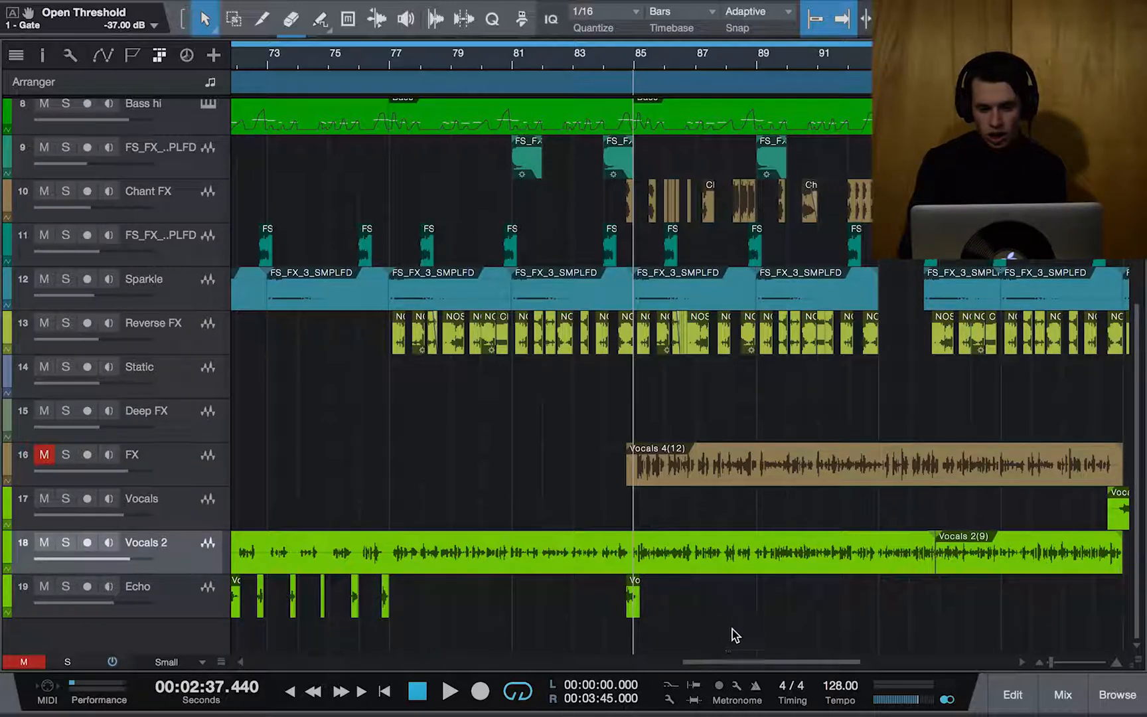
key("space")
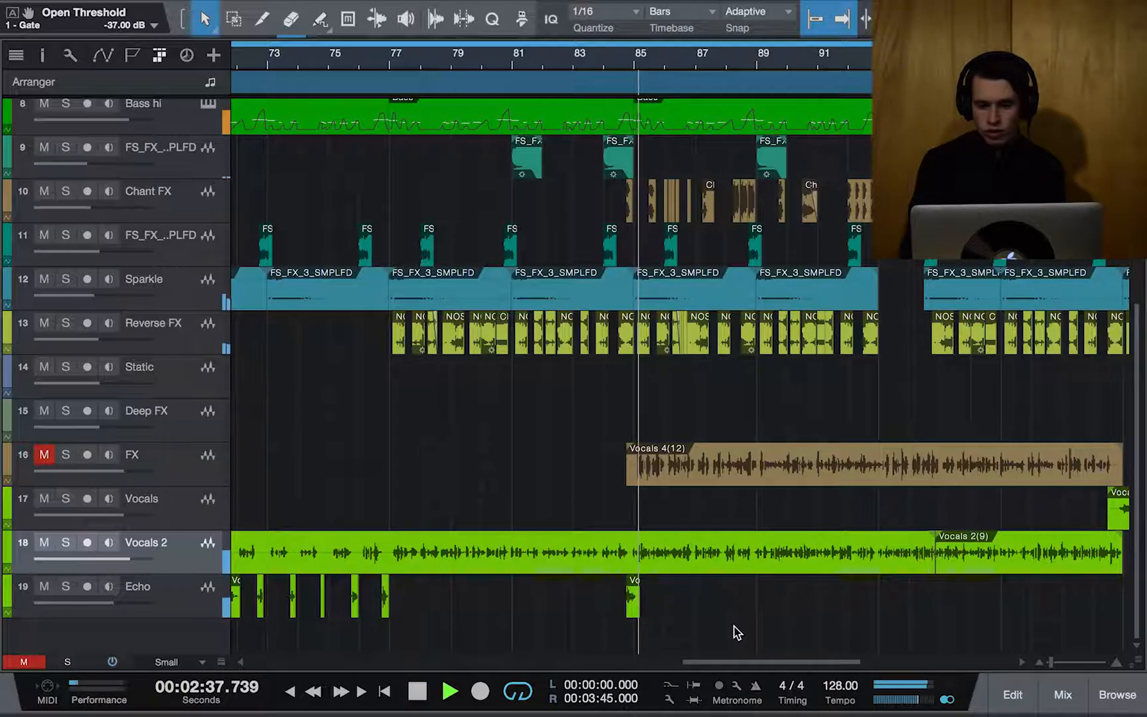
scroll(776, 619, "up", 3)
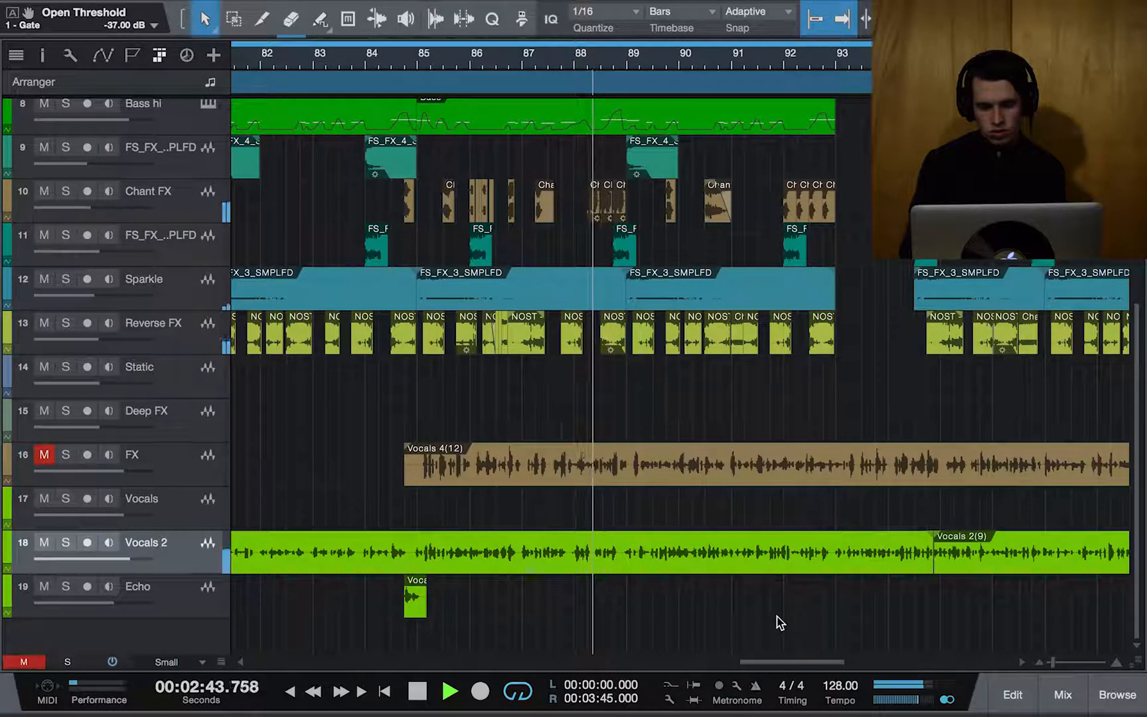
key("space")
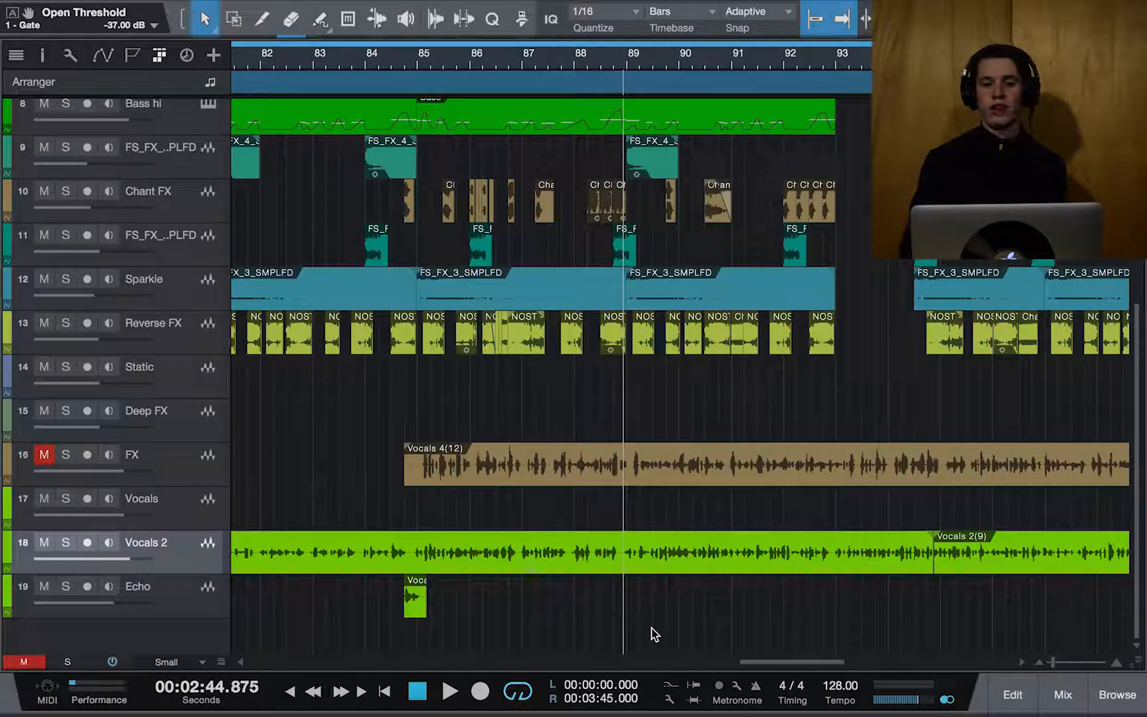
Step: Play the rest of Verse 2 from bar 89 and stop at the start of the Outro at bar 101
scroll(676, 618, "down", 3)
scroll(677, 618, "right", 2)
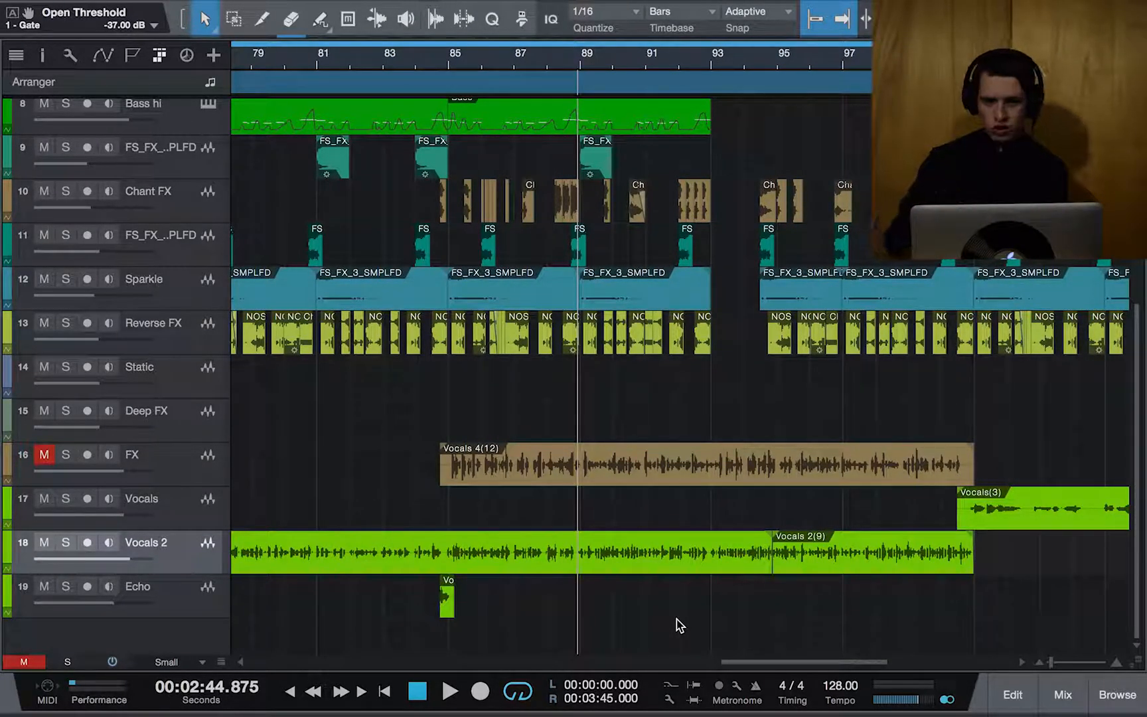
scroll(678, 624, "down", 2)
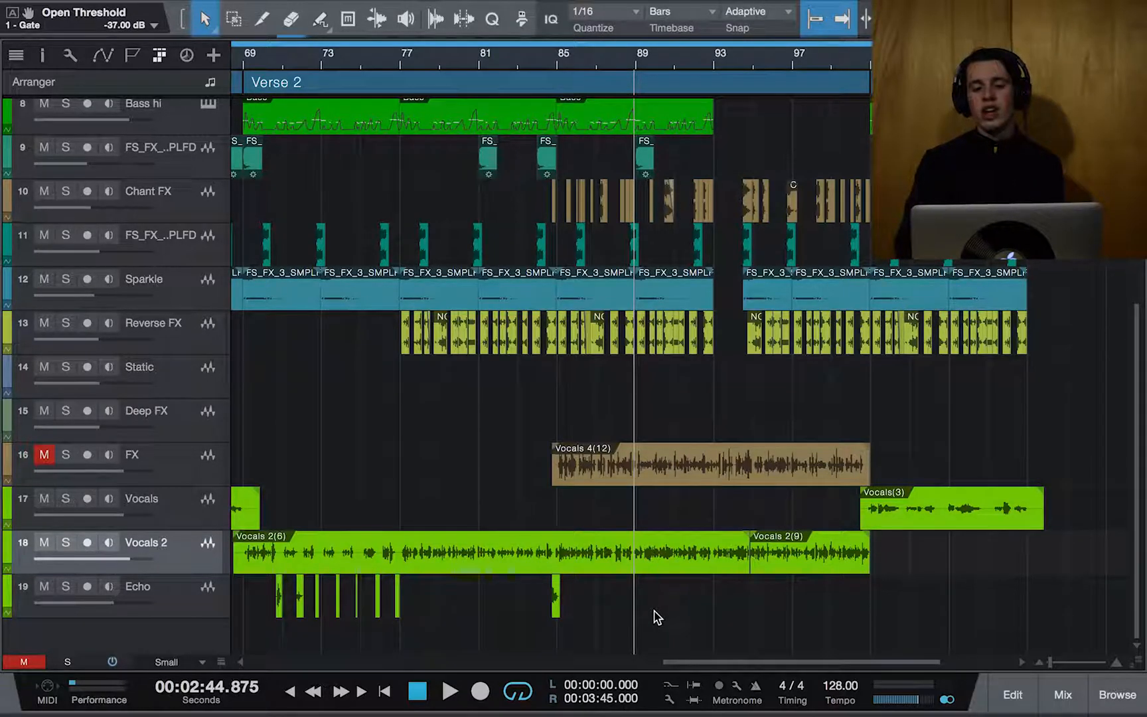
scroll(656, 615, "up", 2)
key("space")
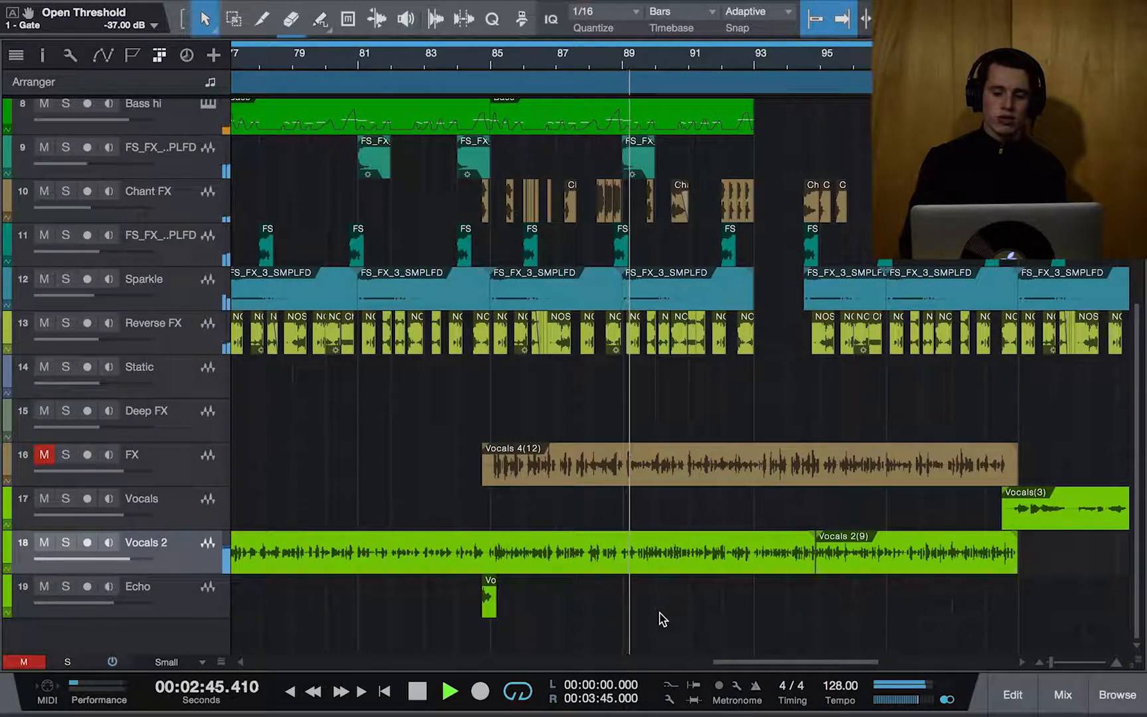
scroll(655, 616, "up", 2)
scroll(659, 619, "down", 2)
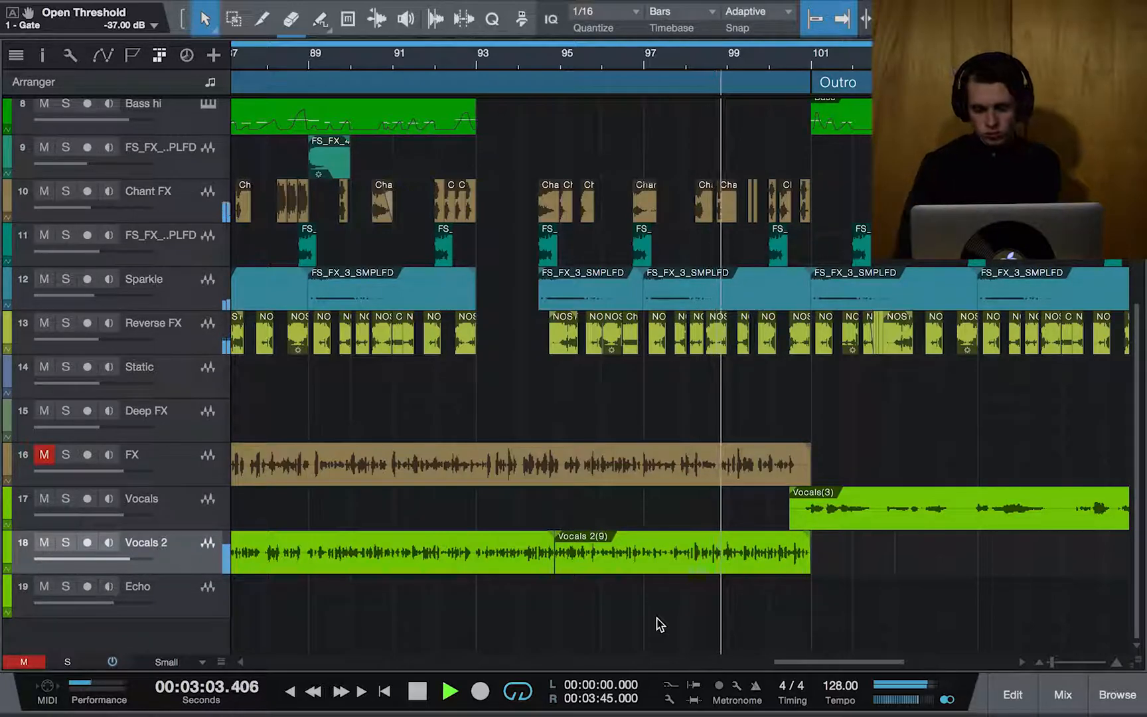
scroll(701, 628, "down", 3)
scroll(701, 628, "left", 1)
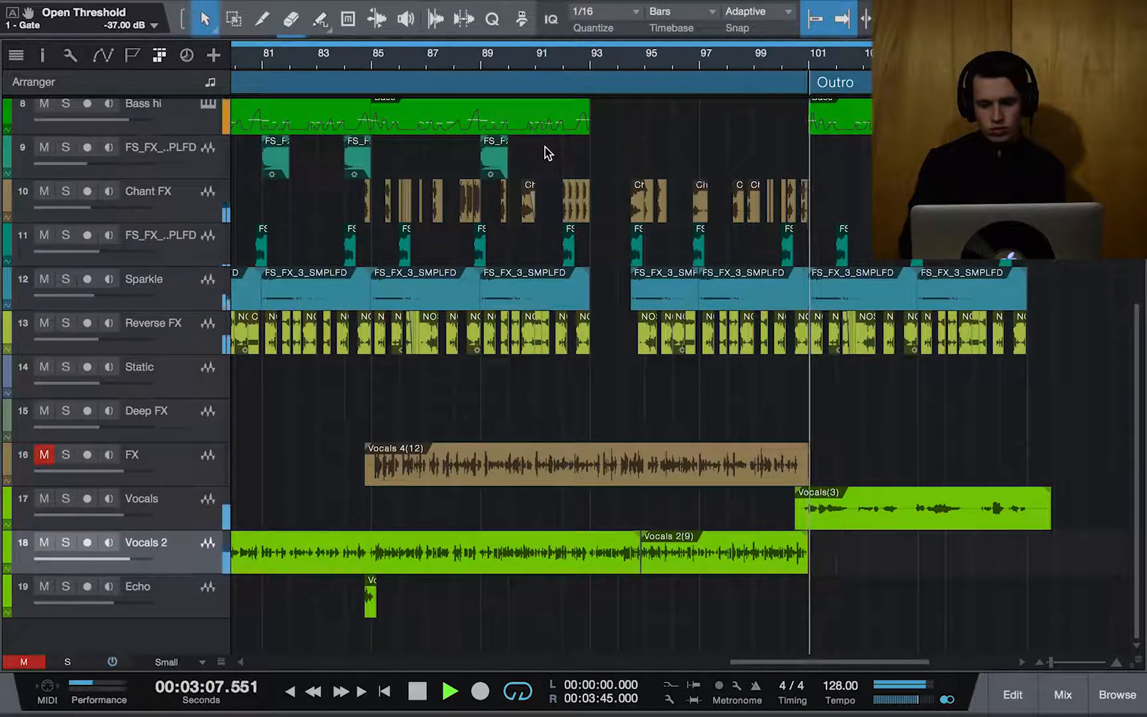
key("space")
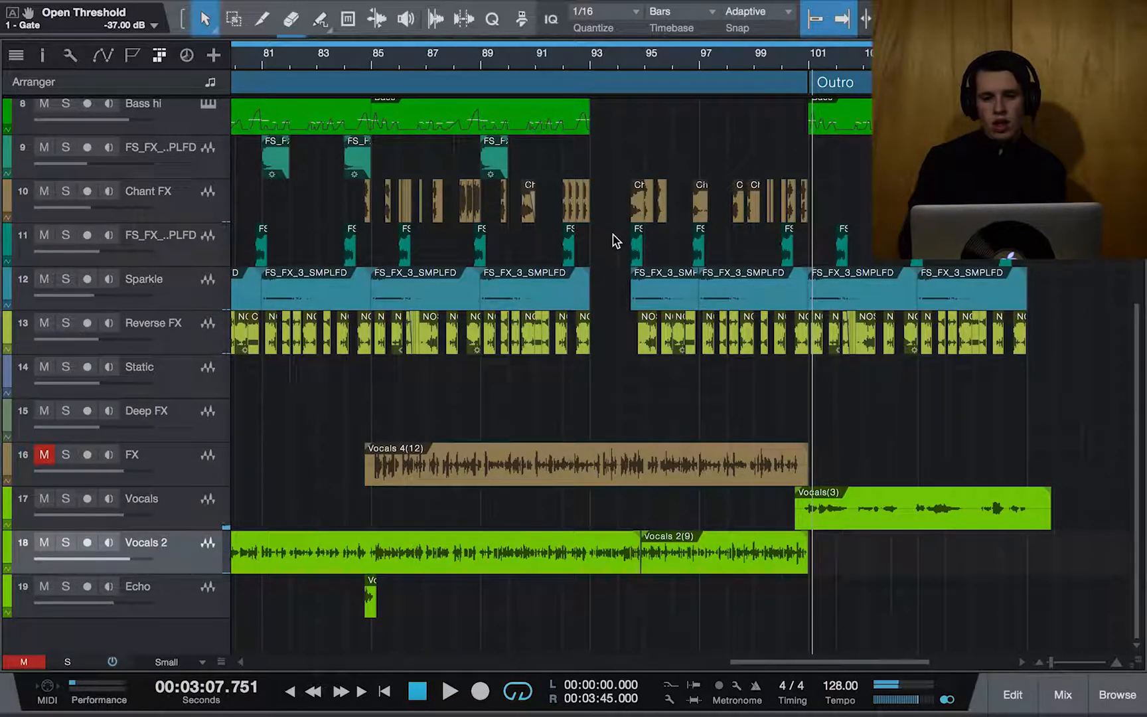
Step: Place the playhead just before bar 93 in Verse 2, where the Bass hi, Sparkle and FX clips drop out
scroll(658, 309, "up", 3)
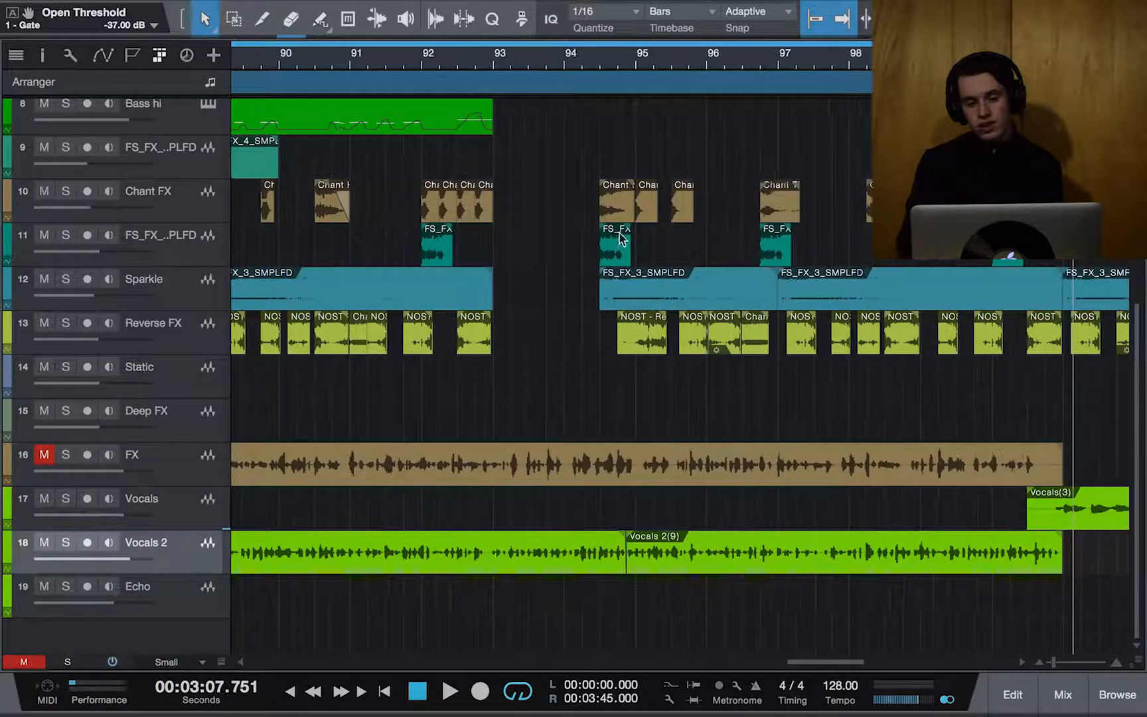
left_click(494, 61)
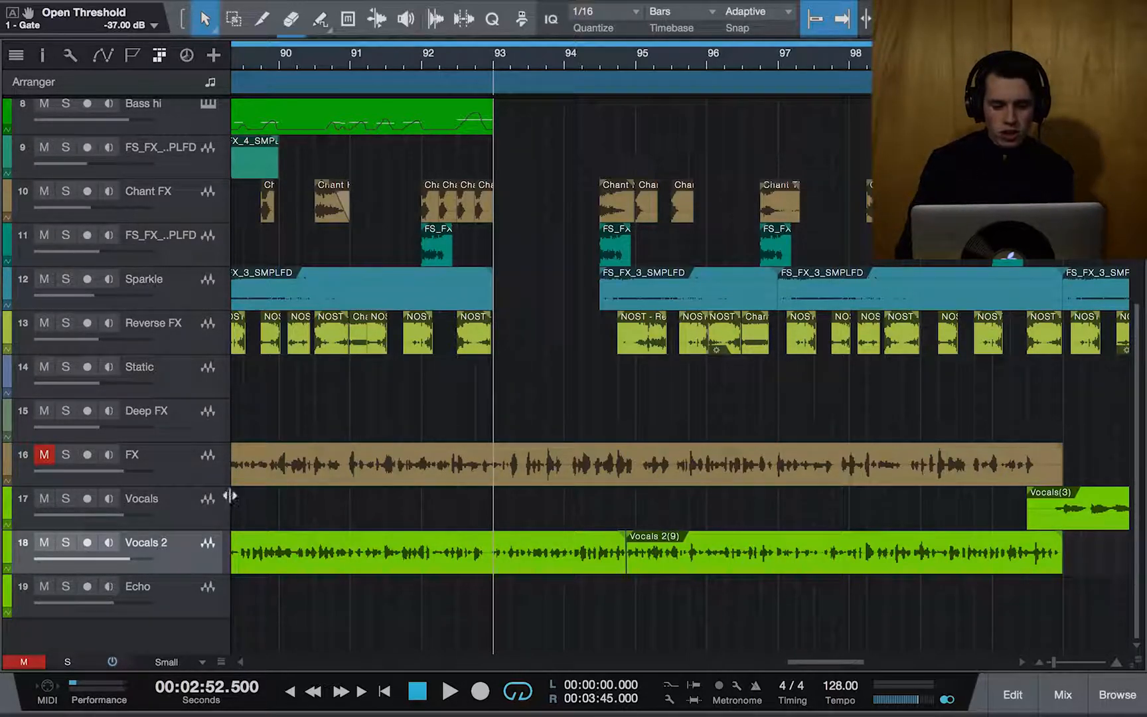
left_click(476, 60)
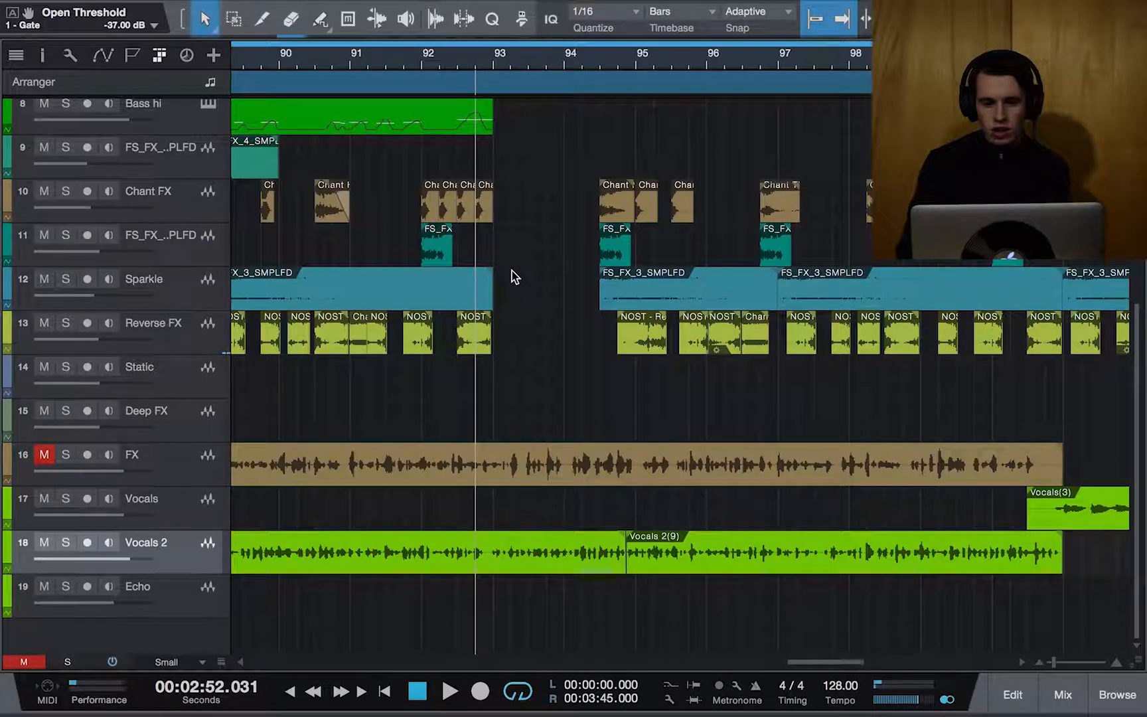
scroll(515, 276, "up", 2)
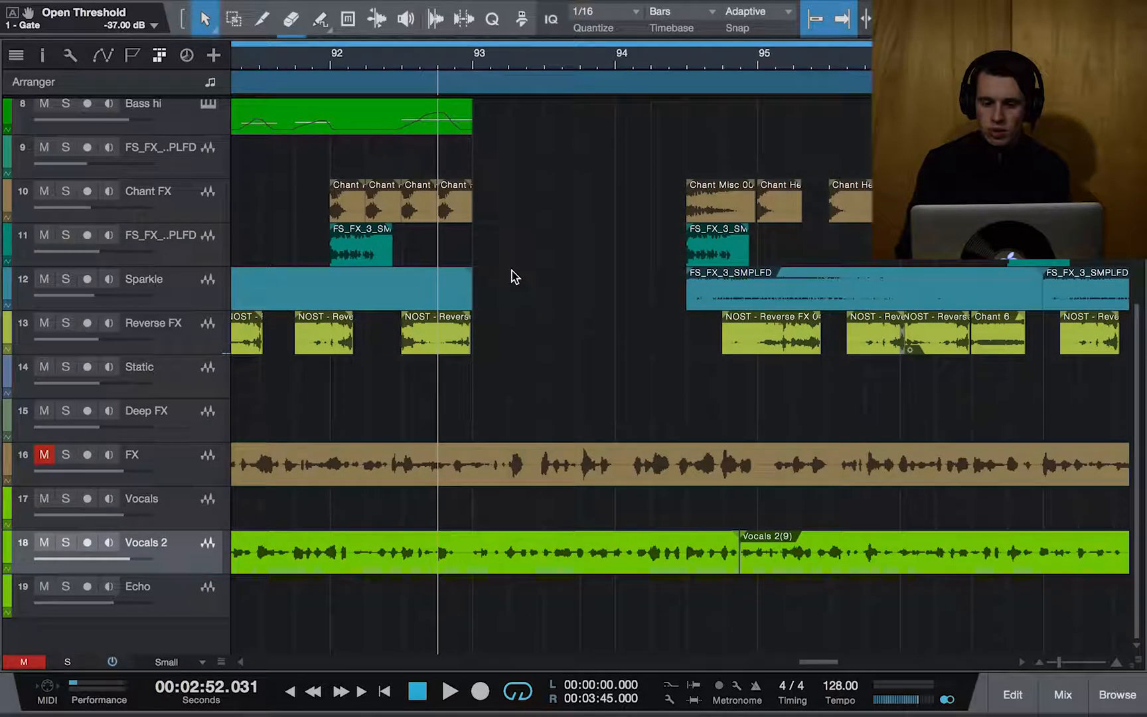
left_click(456, 63)
scroll(505, 283, "down", 4)
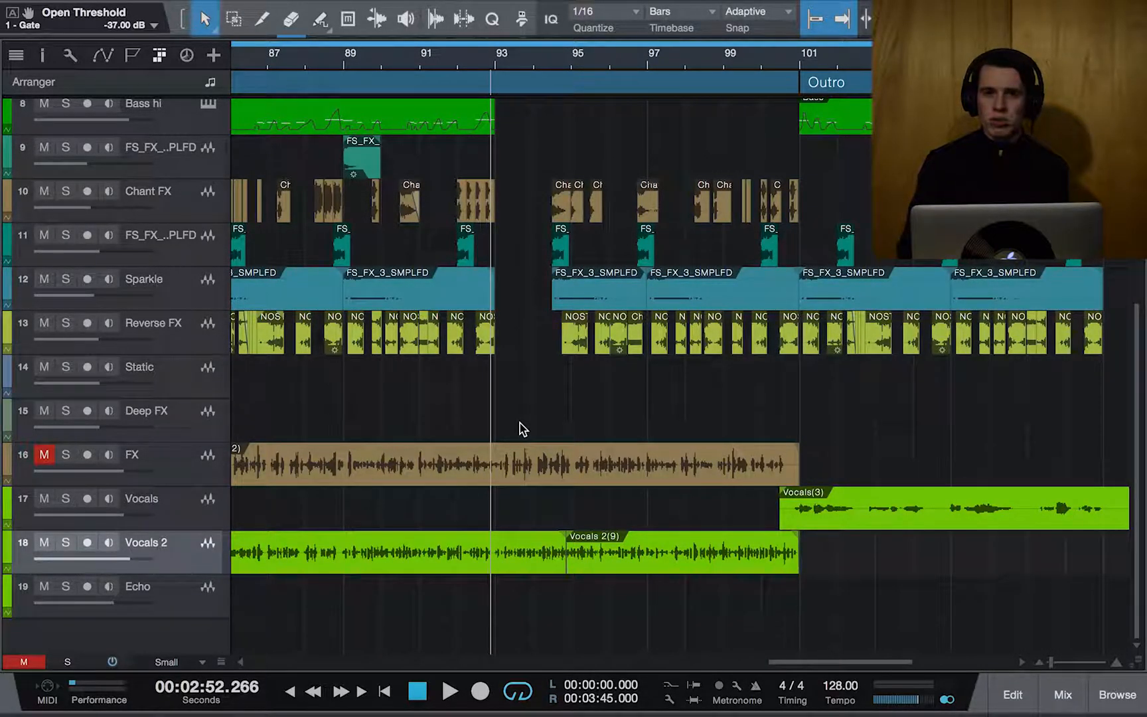
scroll(476, 423, "up", 2)
scroll(476, 423, "up", 2)
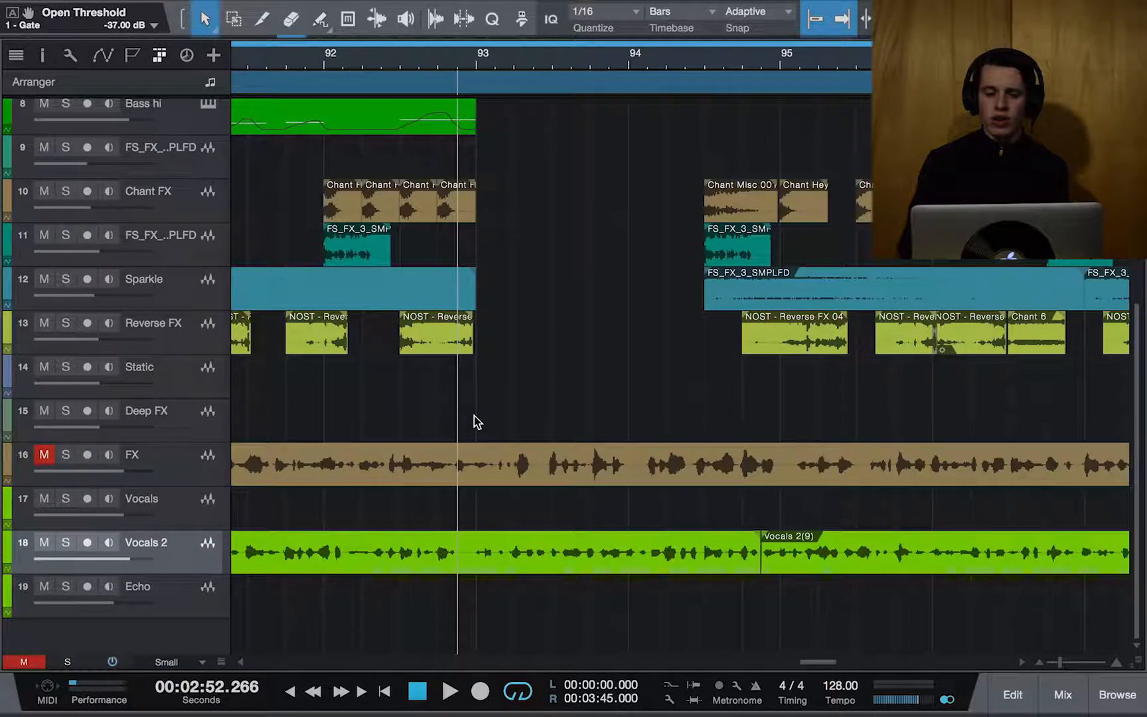
scroll(474, 422, "up", 2)
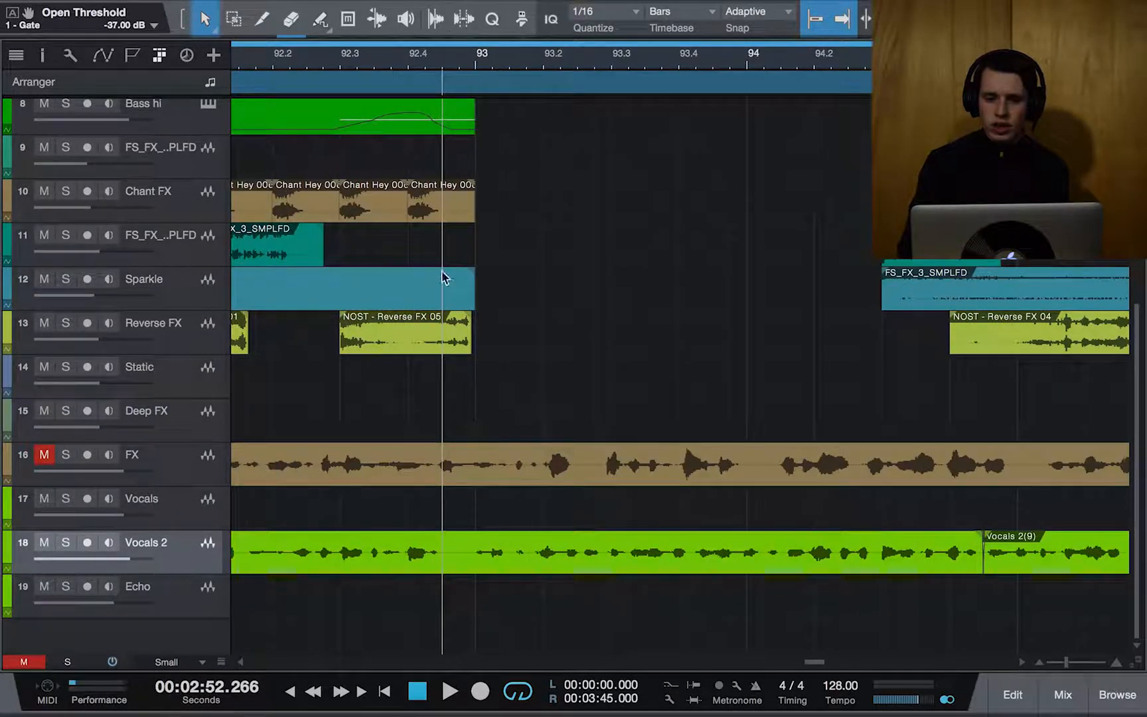
left_click(460, 64)
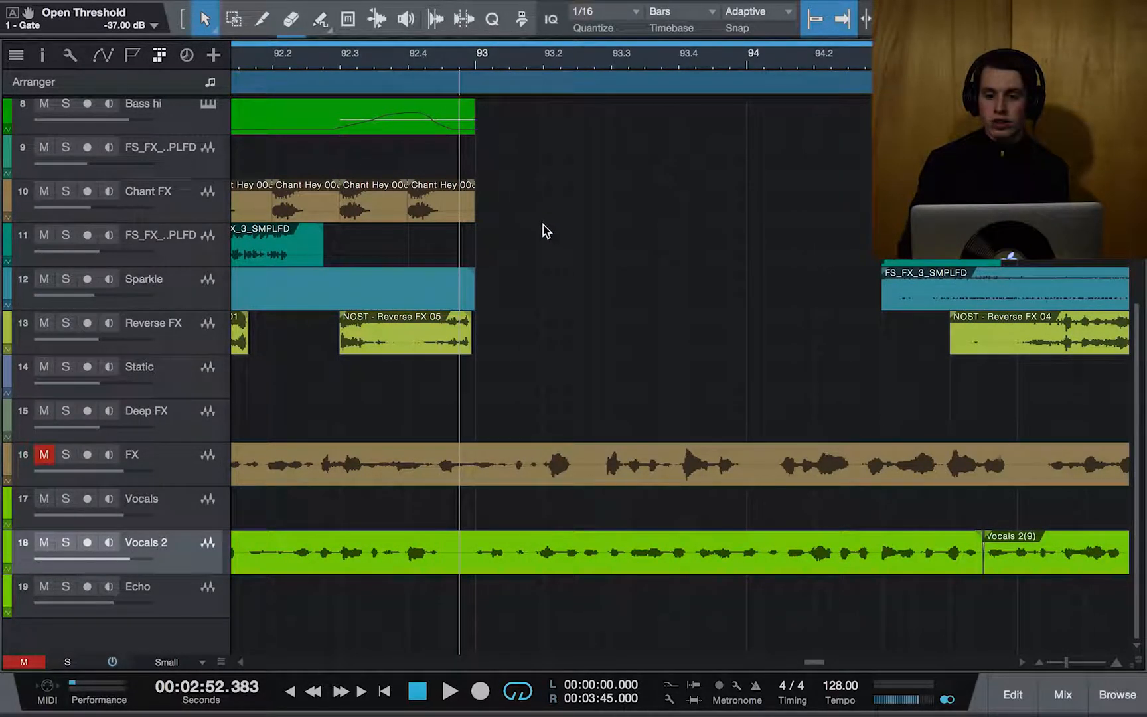
Step: Play the drop-out section from just before bar 93 and stop at about bar 95
scroll(553, 295, "down", 3)
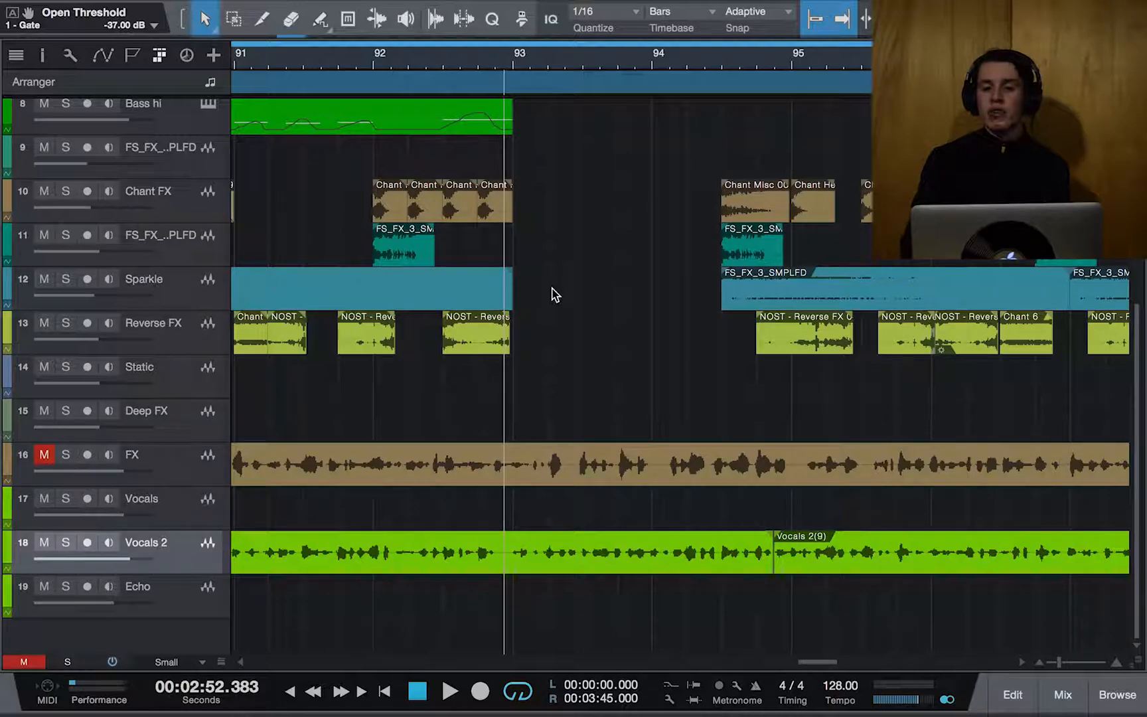
scroll(553, 294, "right", 2)
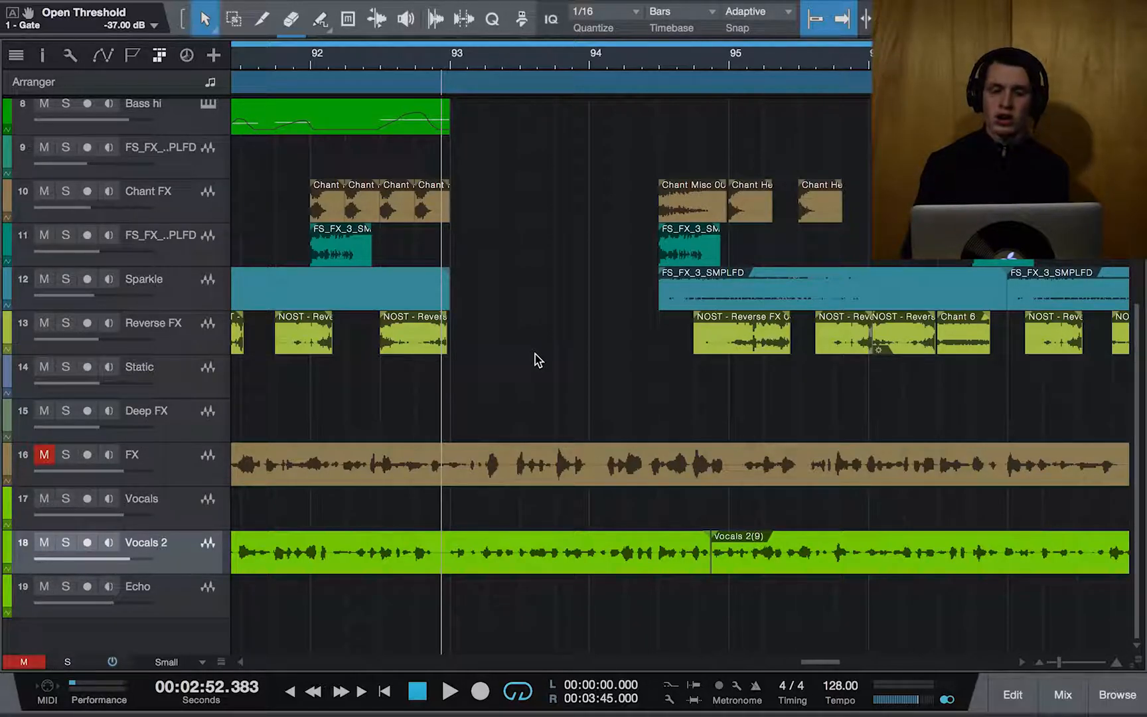
key("space")
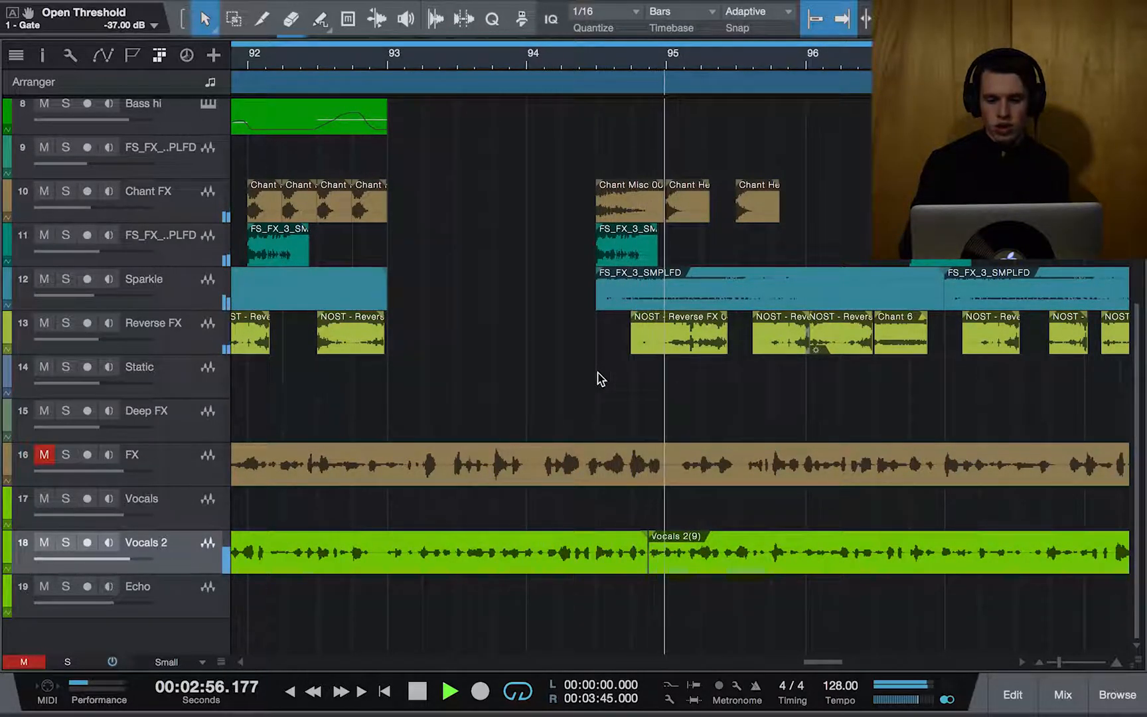
key("space")
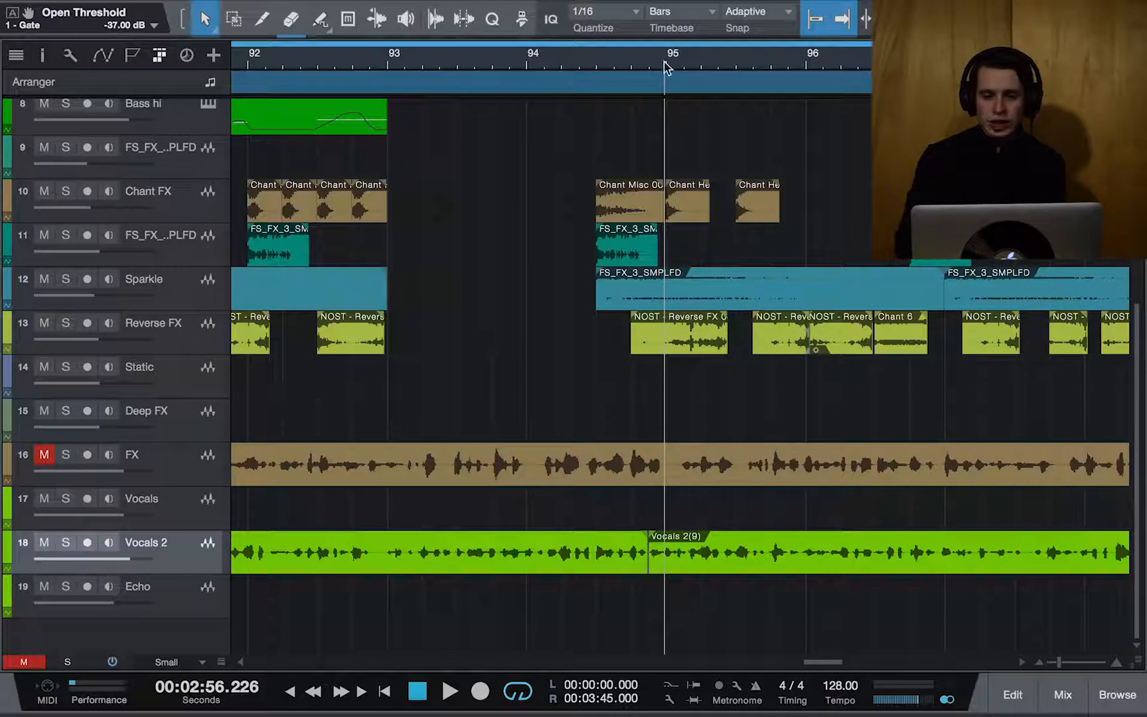
Step: Play from the middle of bar 94, where the Chant FX and Sparkle clips come back in, and stop around bar 97
left_click(596, 63)
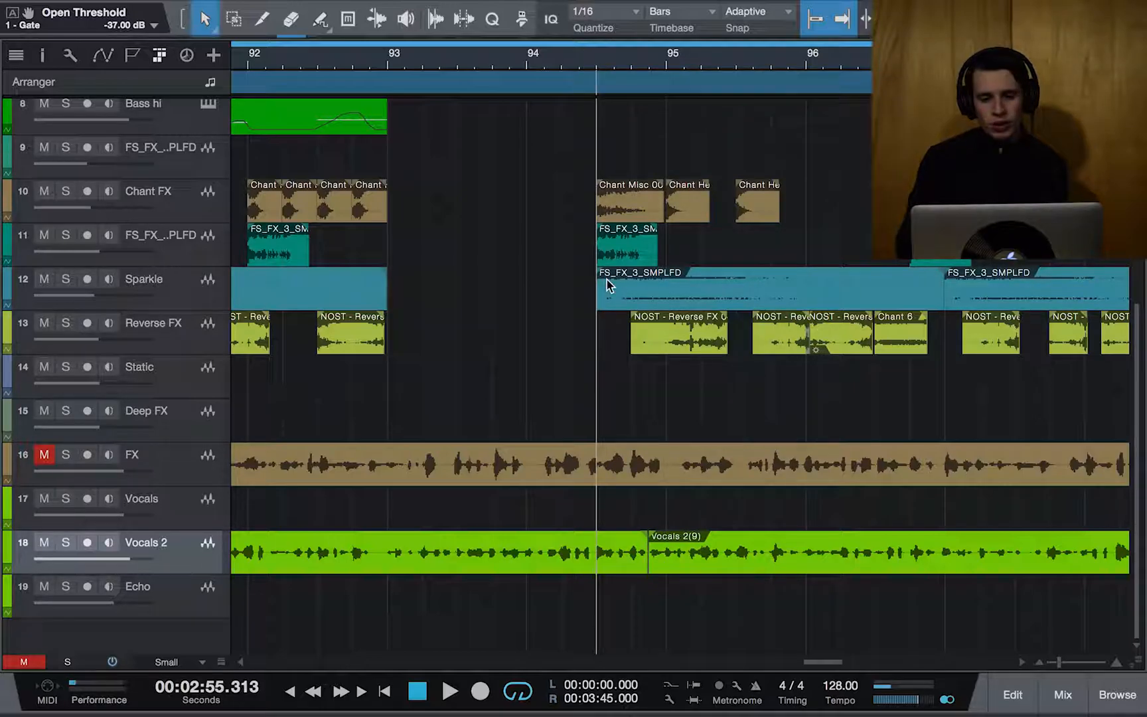
scroll(576, 207, "up", 5)
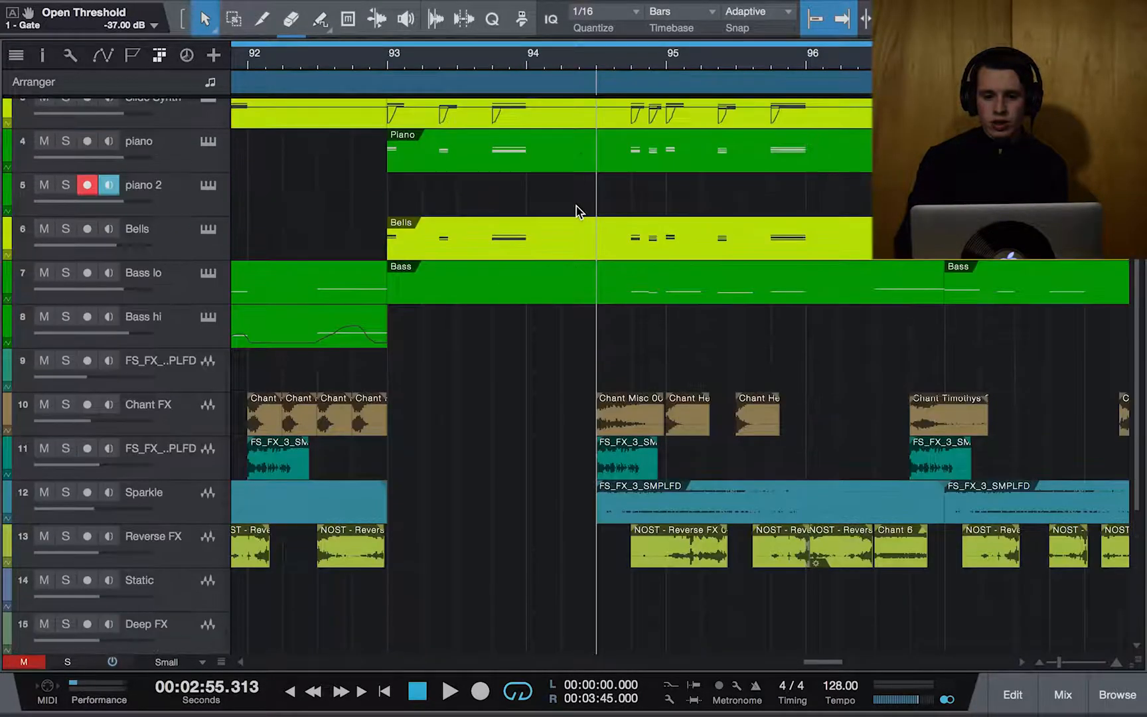
scroll(576, 207, "down", 5)
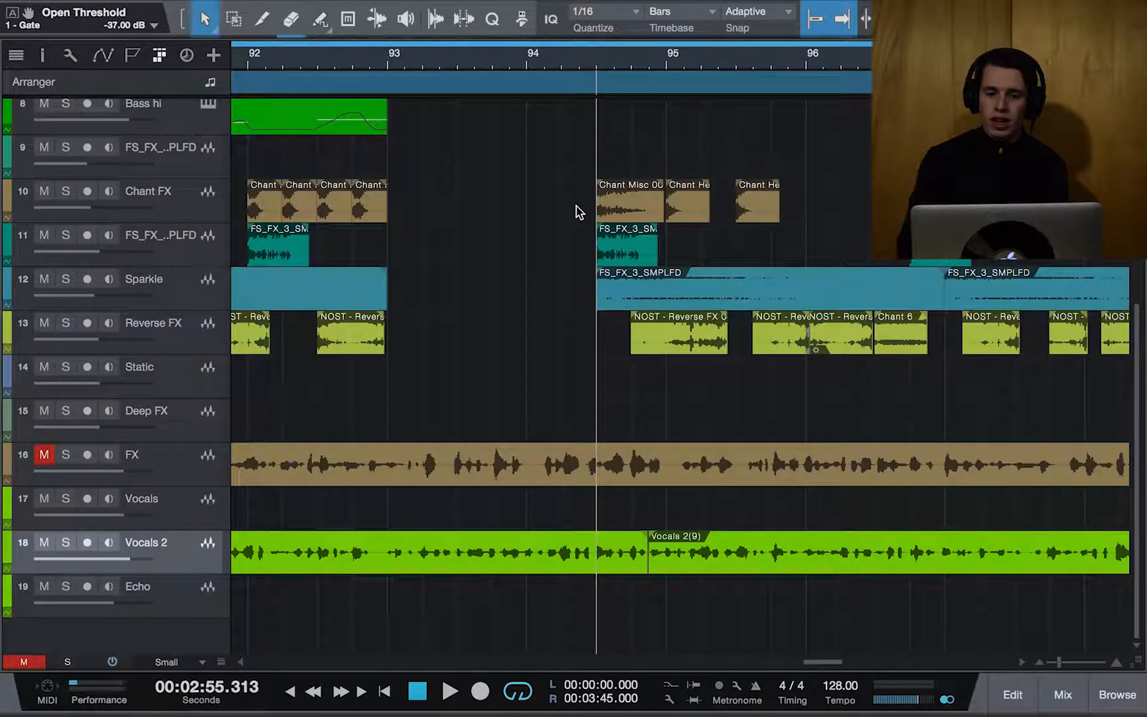
key("space")
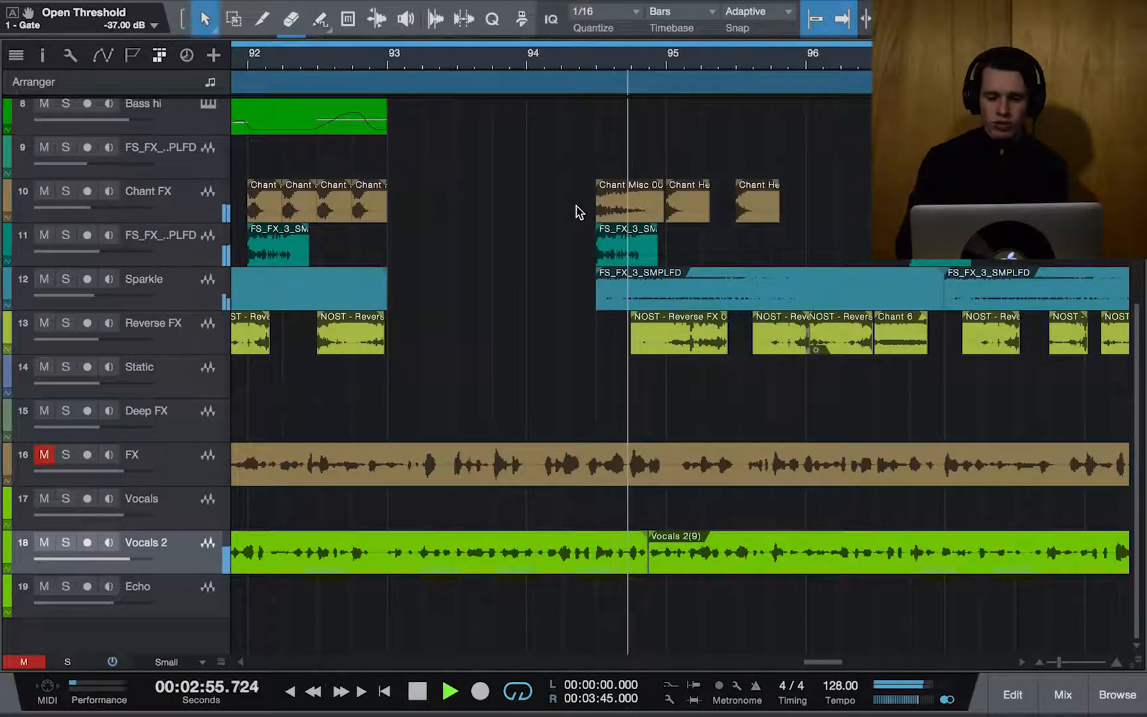
scroll(737, 371, "down", 2)
scroll(744, 371, "down", 2)
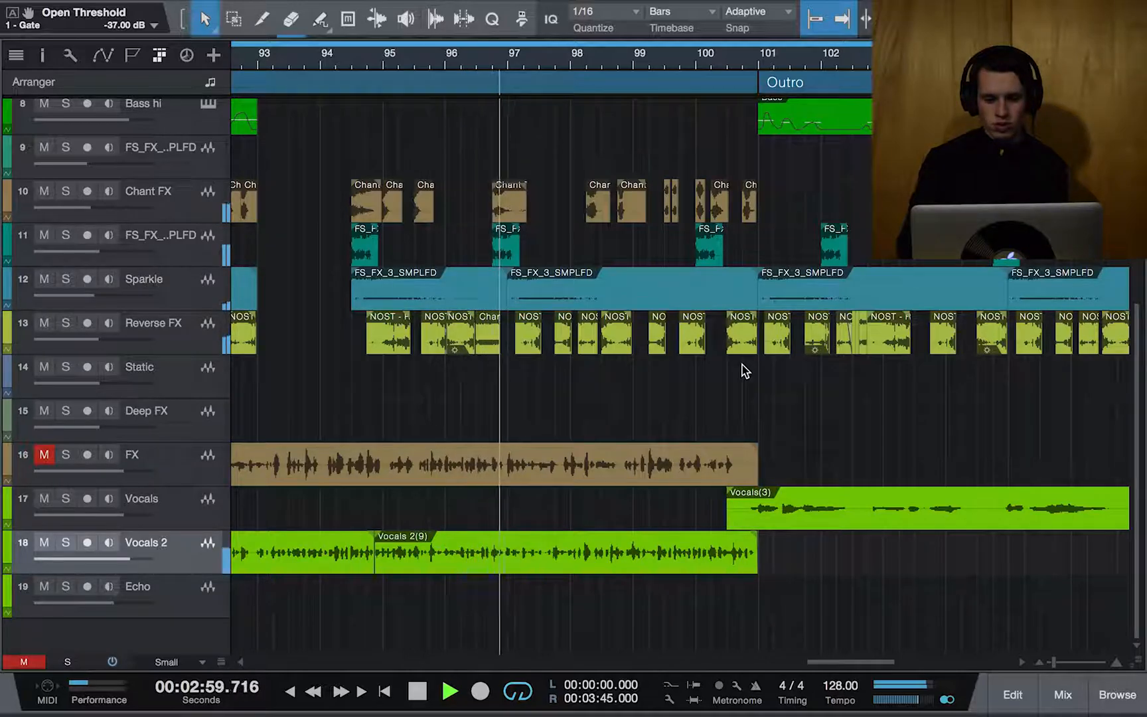
key("space")
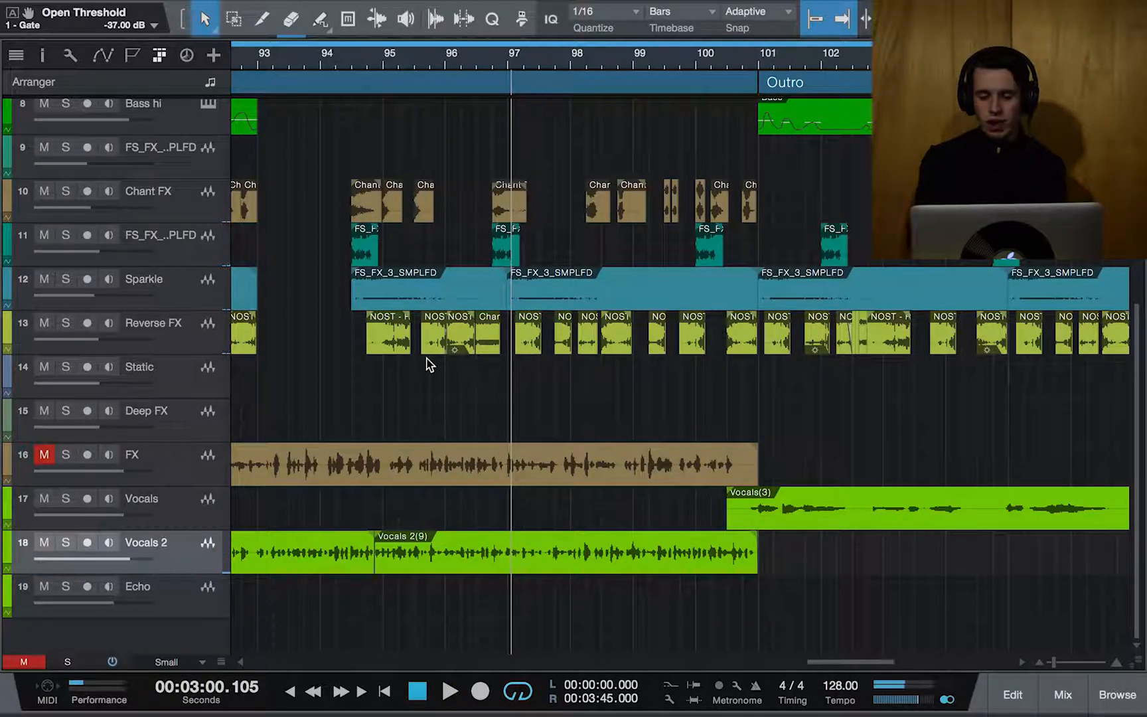
Step: Place the playhead at bar 100 and examine which instrument, FX and vocal tracks carry over into the Outro
left_click(697, 64)
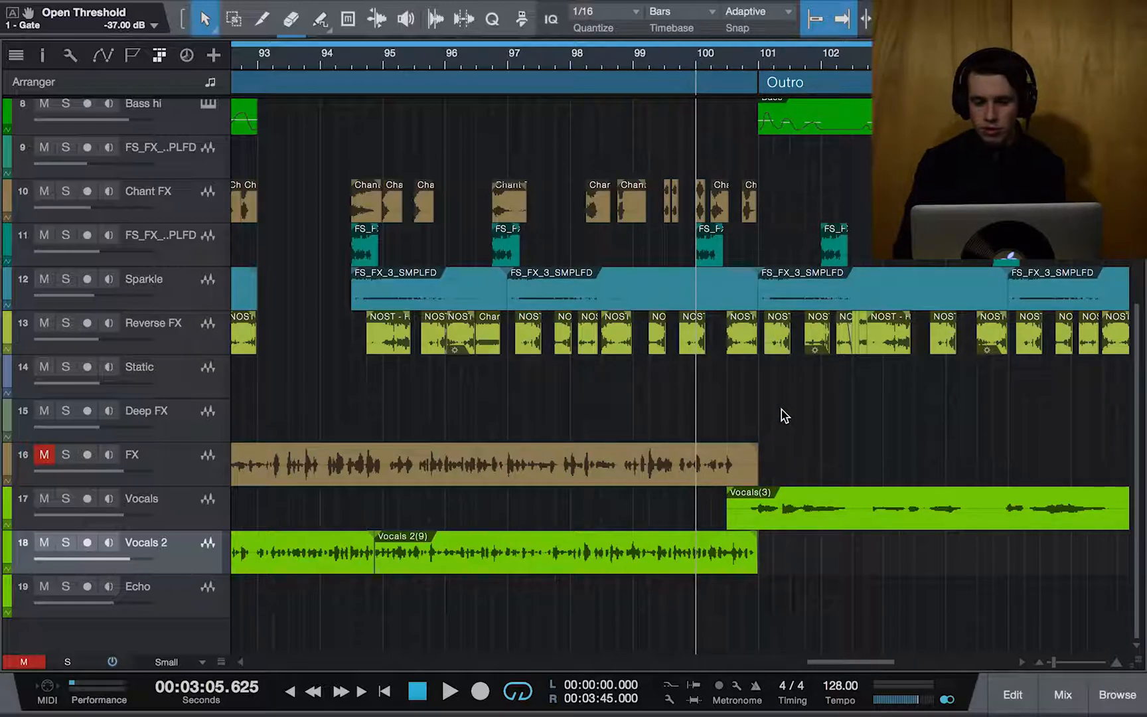
key("w")
key("w")
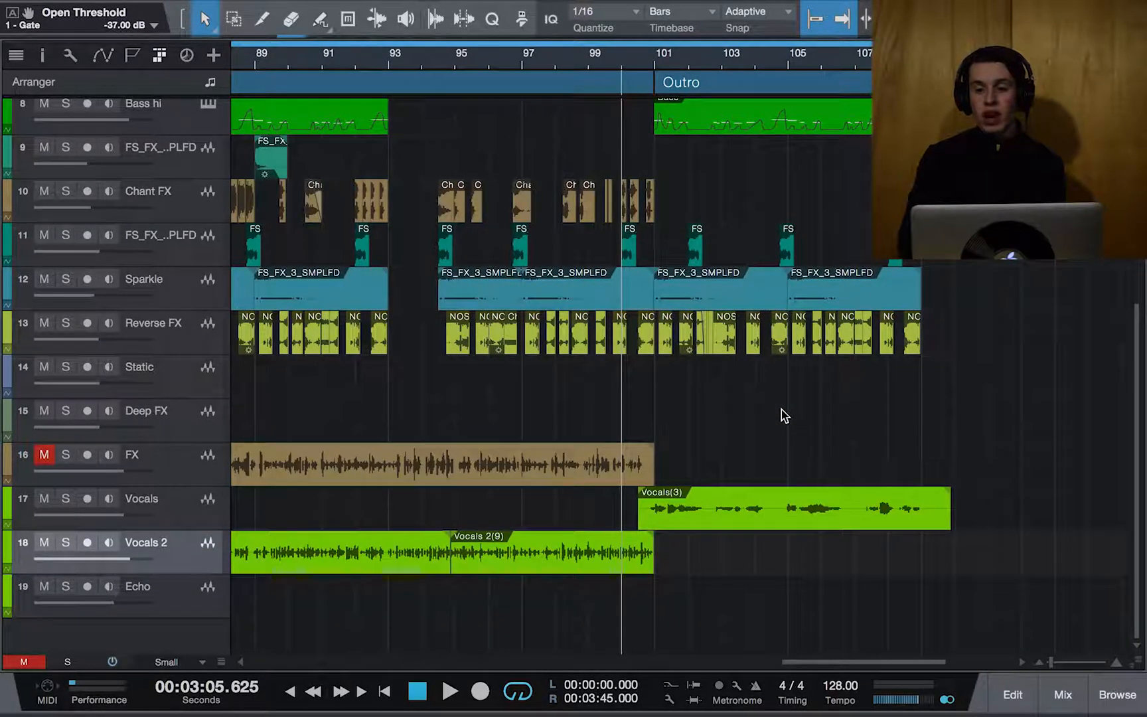
scroll(785, 416, "down", 2)
scroll(784, 416, "right", 2)
scroll(784, 417, "up", 5)
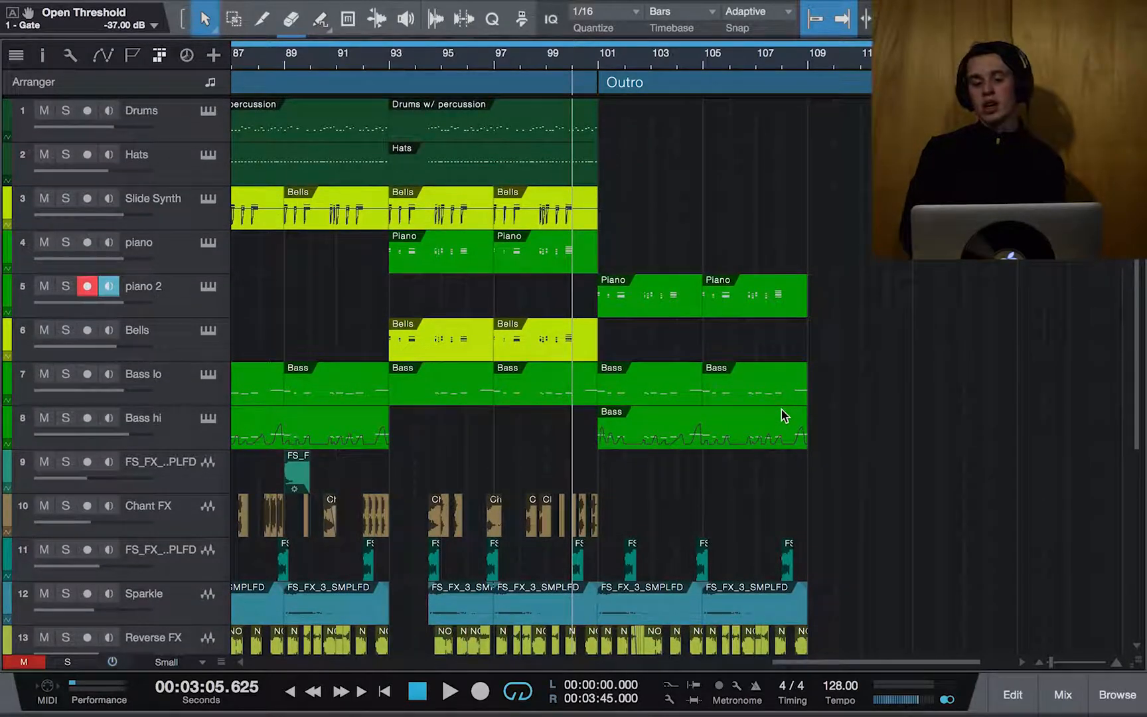
scroll(785, 416, "down", 5)
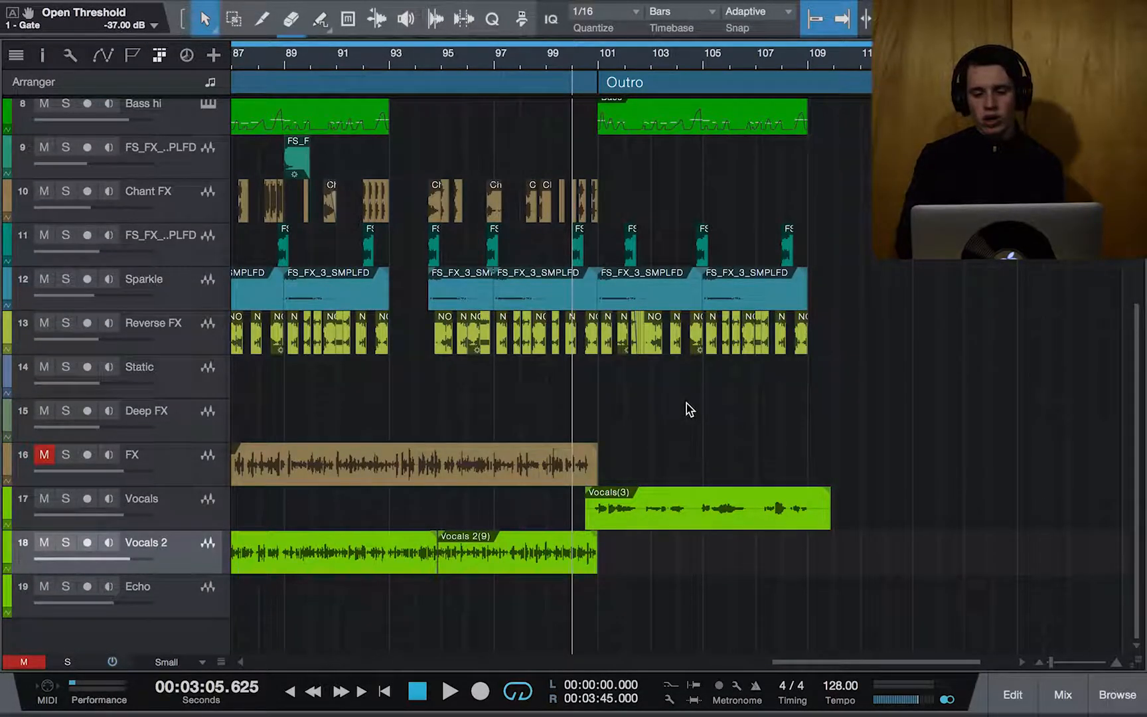
scroll(686, 403, "up", 2)
scroll(686, 404, "down", 2)
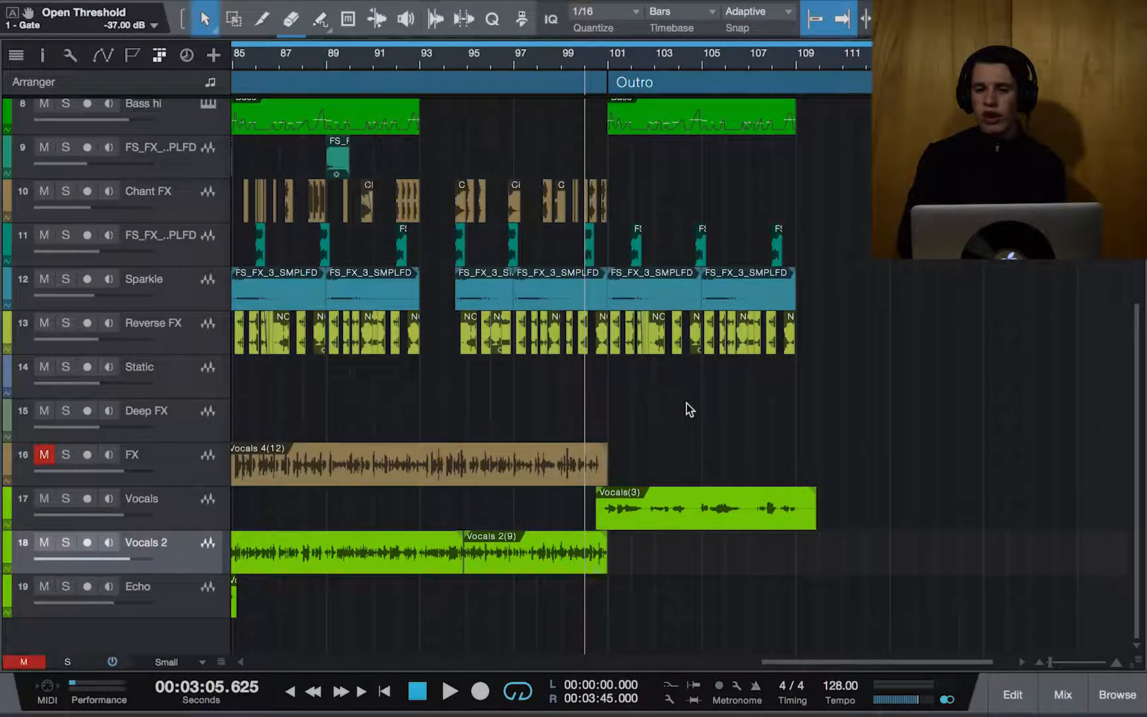
scroll(686, 403, "up", 1)
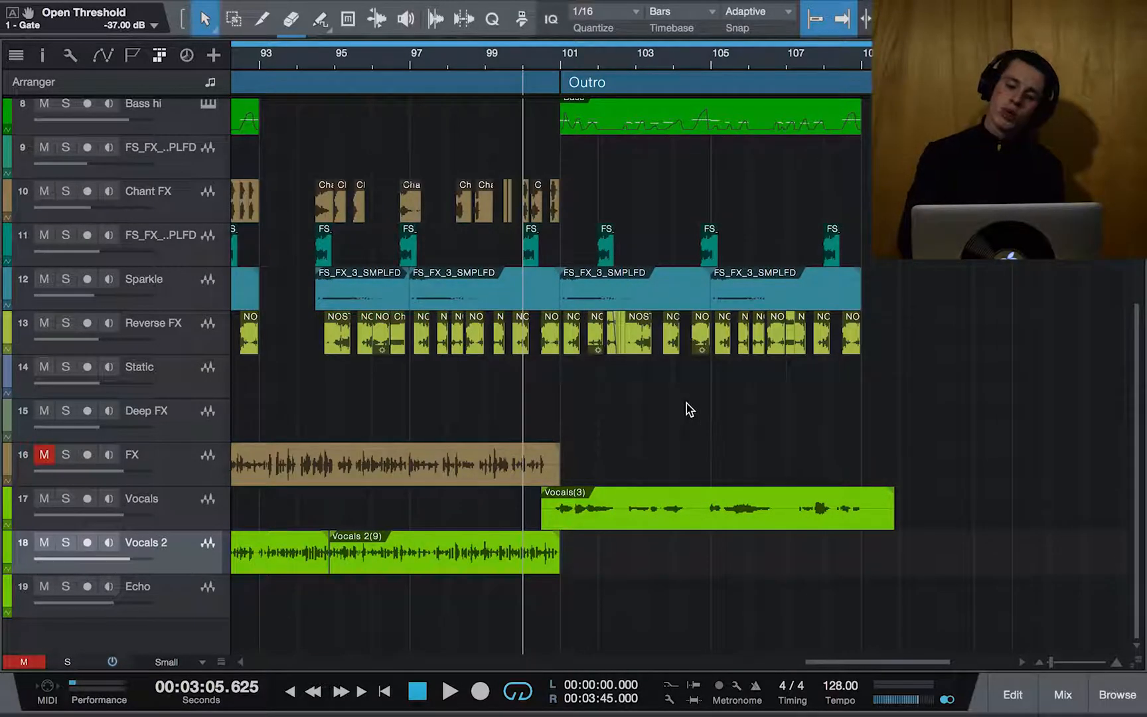
scroll(687, 404, "up", 1)
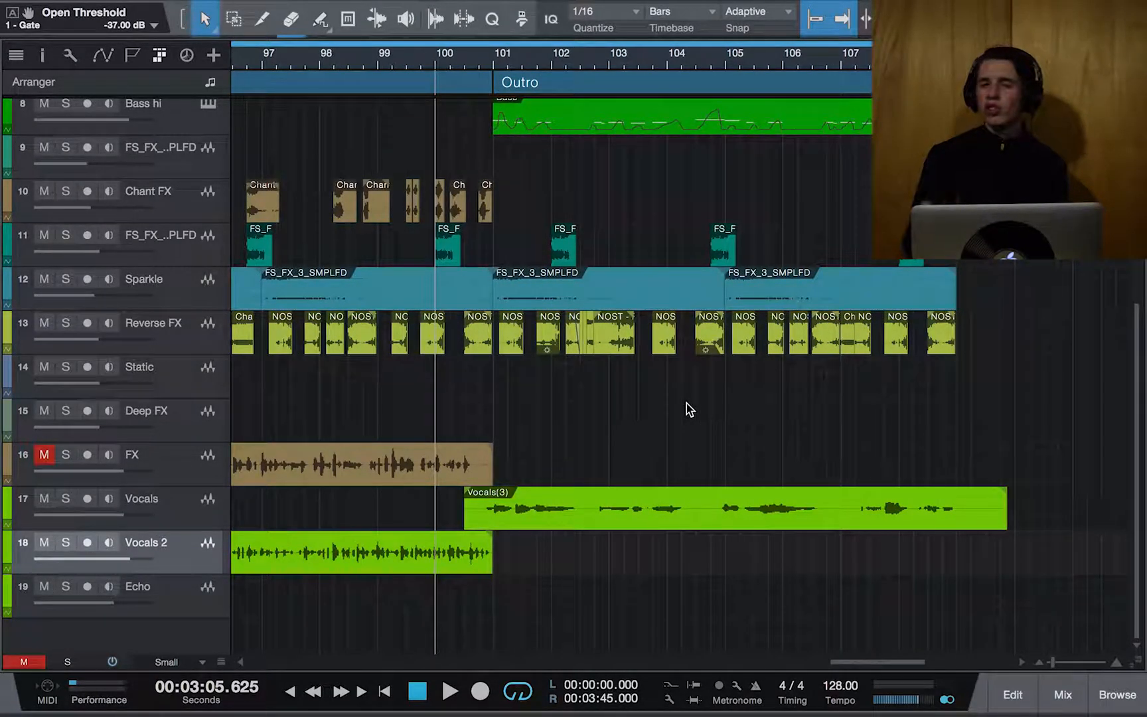
scroll(686, 403, "down", 1)
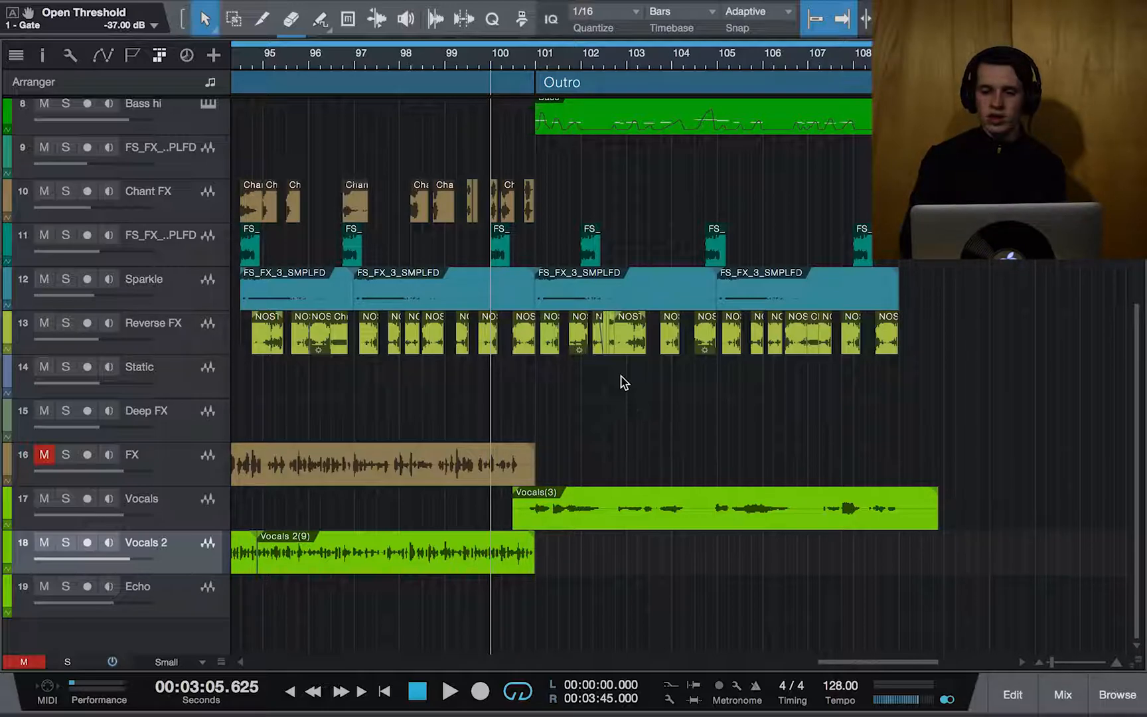
Step: Play the transition from bar 100 through the Outro, following its instrument, FX and vocal tracks, and stop just before bar 110
key("space")
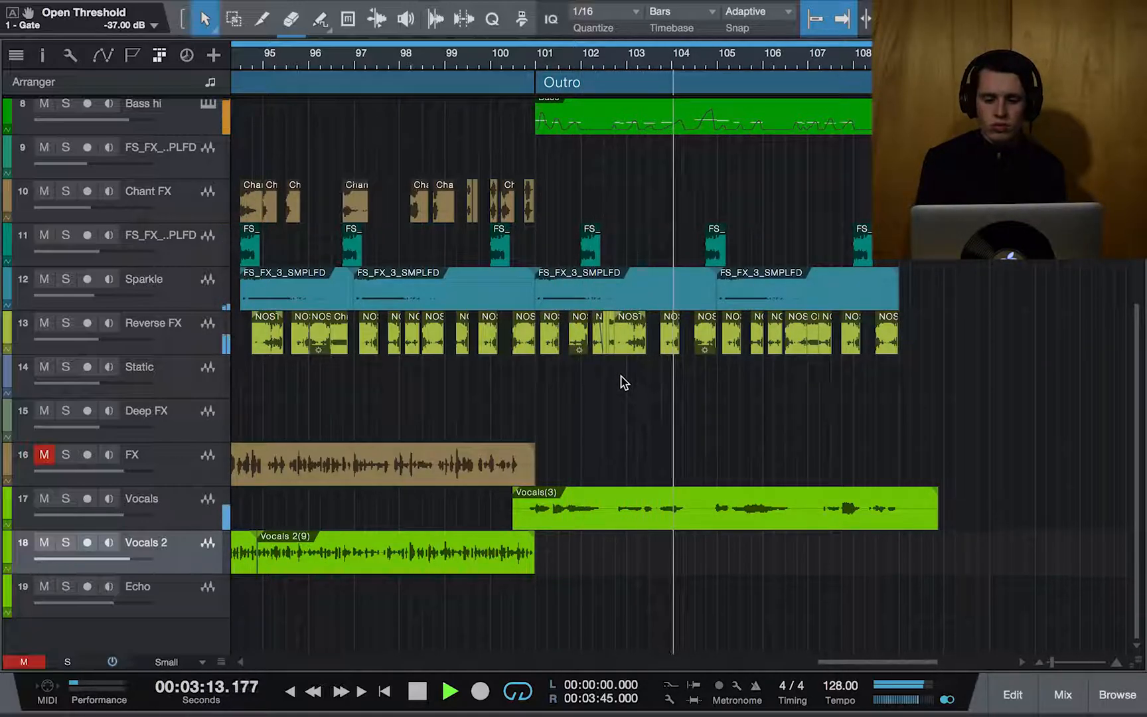
scroll(786, 425, "up", 3)
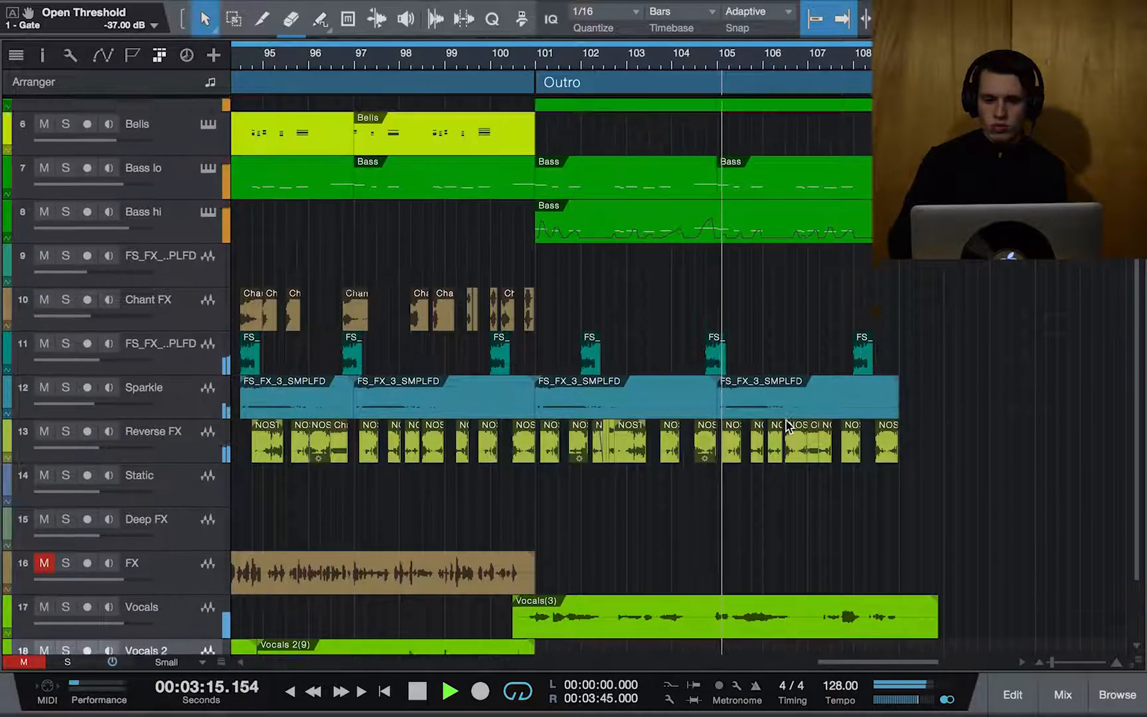
scroll(806, 500, "up", 2)
scroll(924, 417, "right", 3)
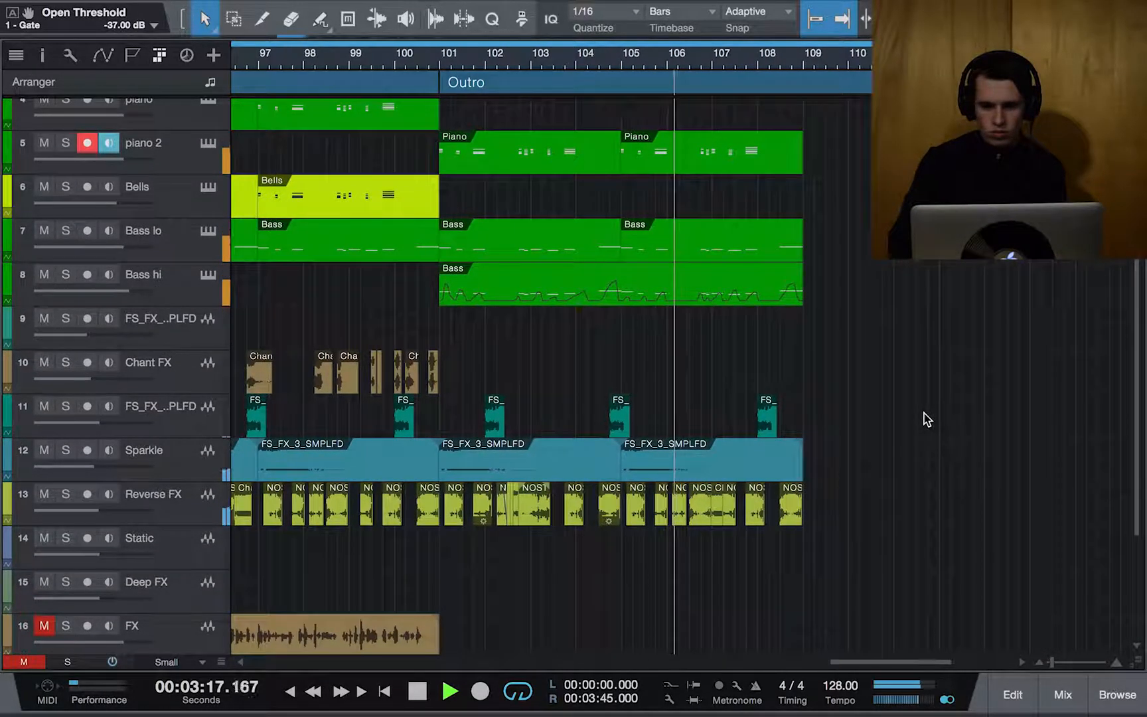
scroll(870, 435, "up", 4)
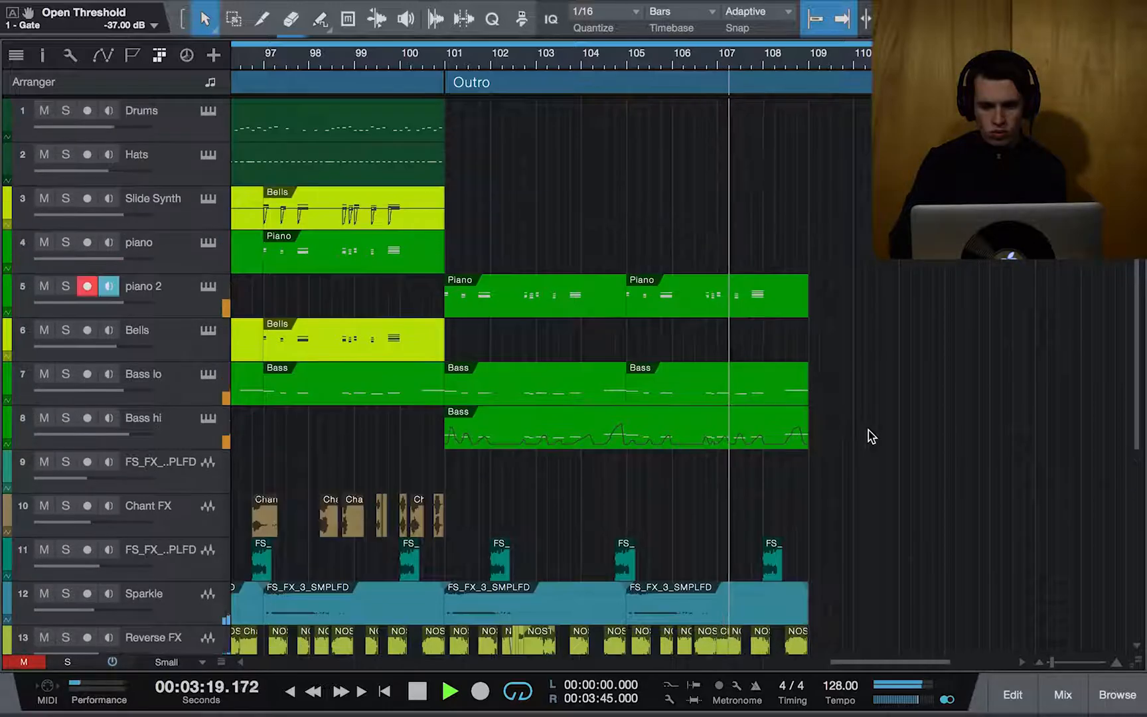
scroll(870, 432, "down", 8)
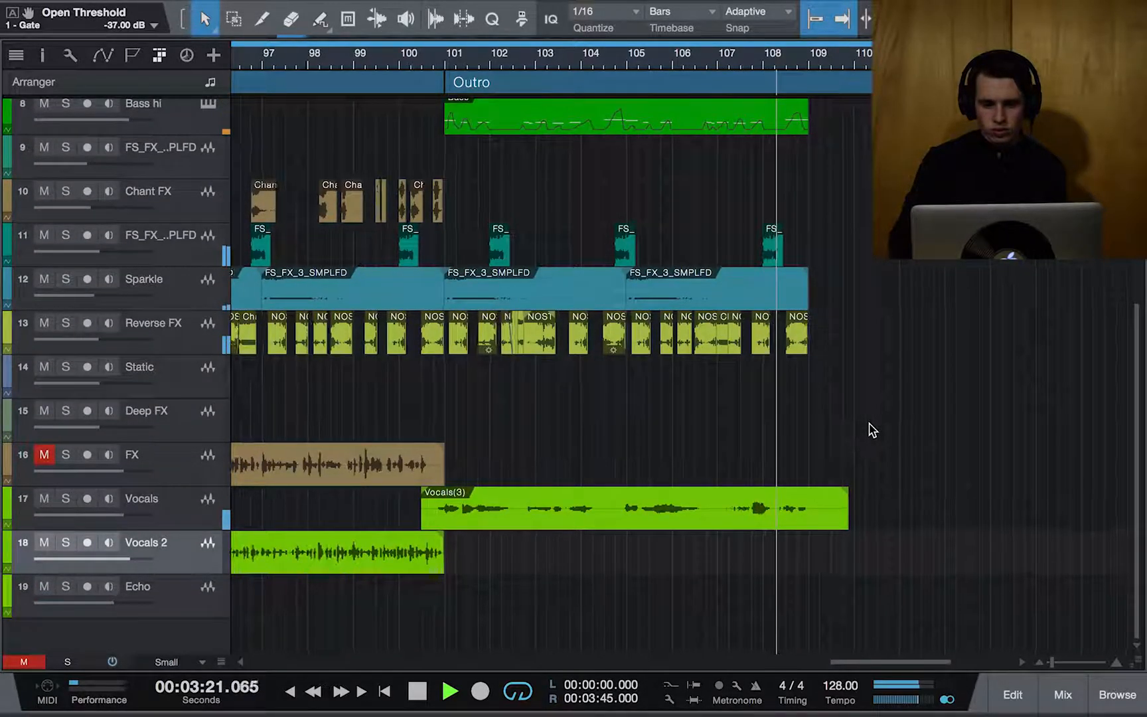
scroll(871, 430, "up", 3)
scroll(871, 430, "up", 2)
scroll(871, 430, "down", 4)
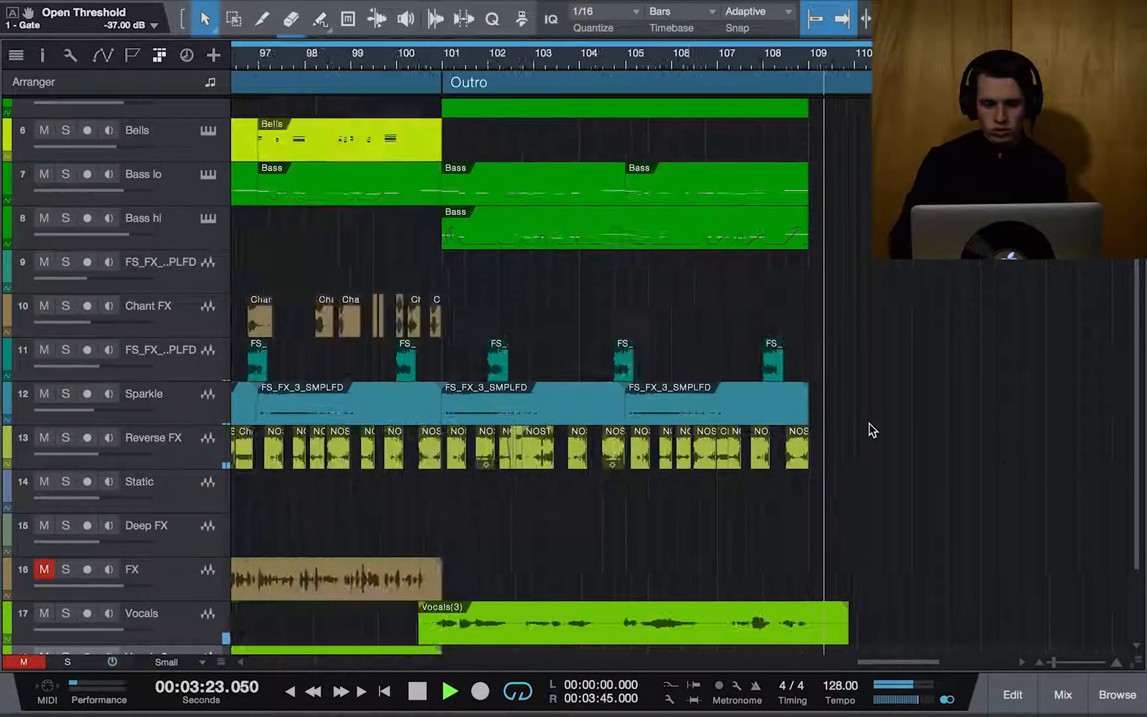
key("space")
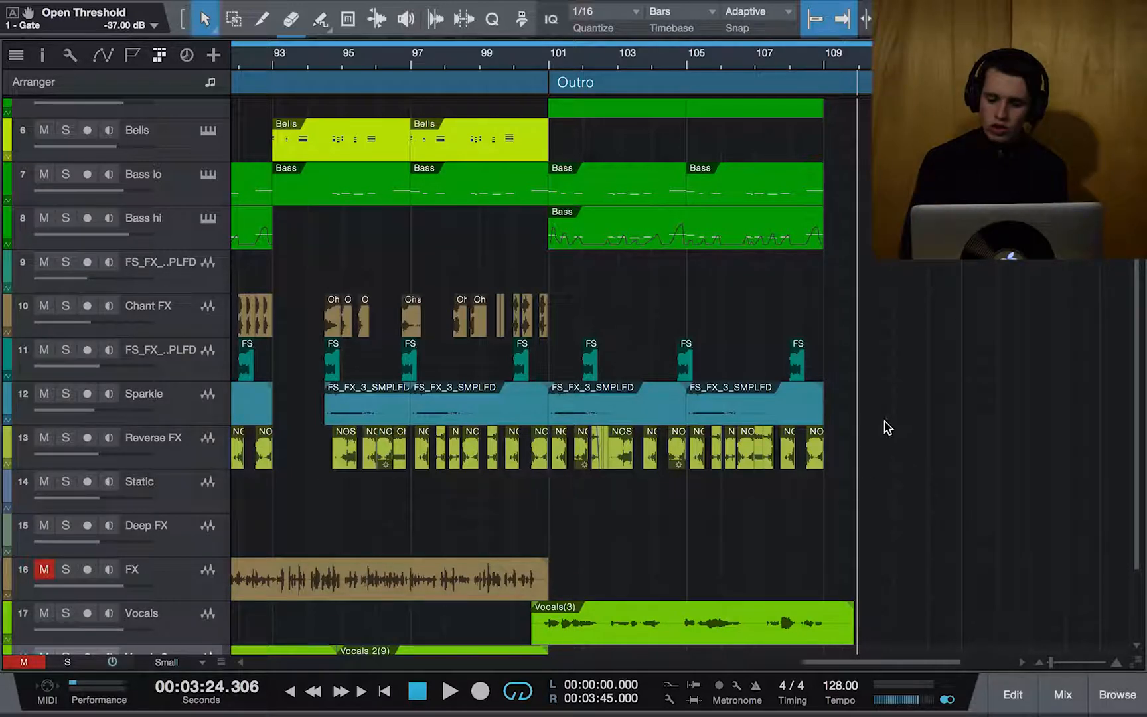
Step: Examine the full arrangement from the Intro to the Outro across all tracks, from Drums down to Echo
key("w")
key("w")
key("w")
key("w")
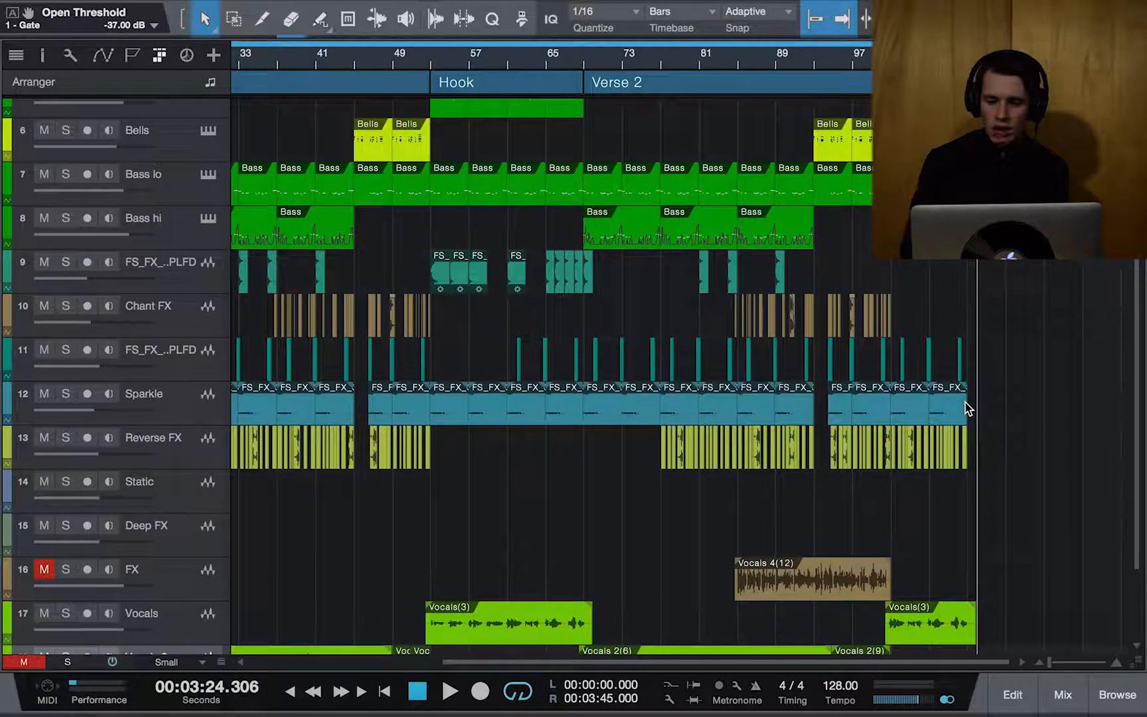
key("w")
scroll(1063, 469, "up", 5)
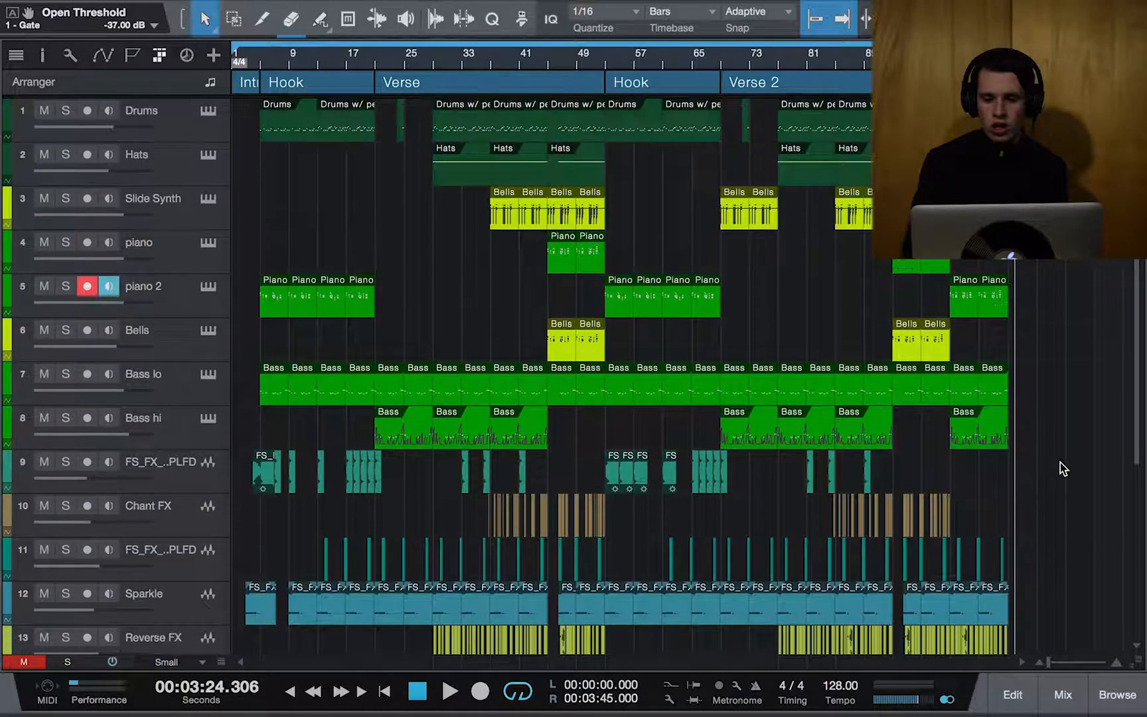
scroll(1031, 531, "down", 8)
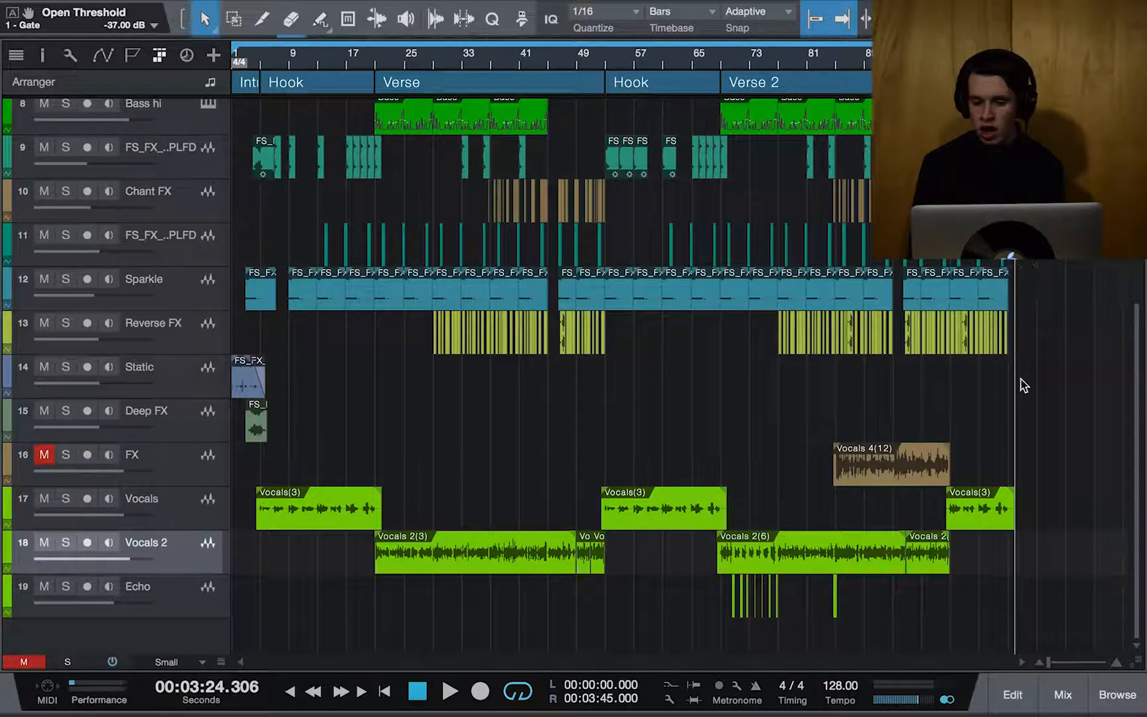
scroll(1029, 392, "up", 6)
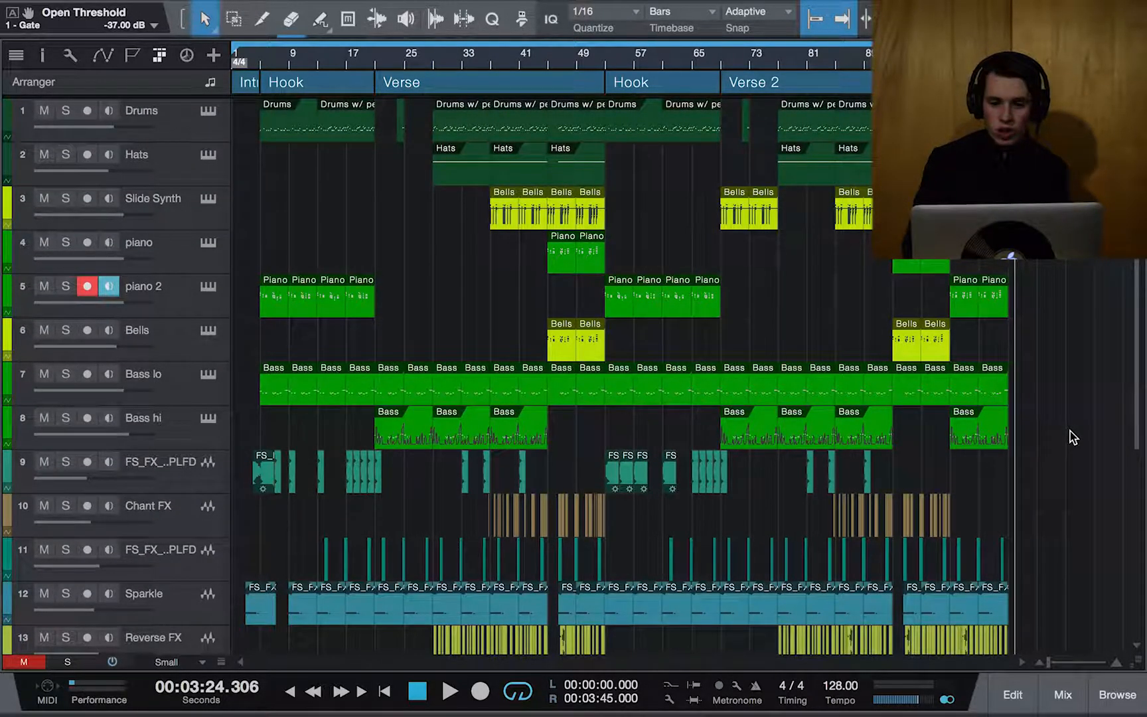
scroll(1073, 437, "up", 3)
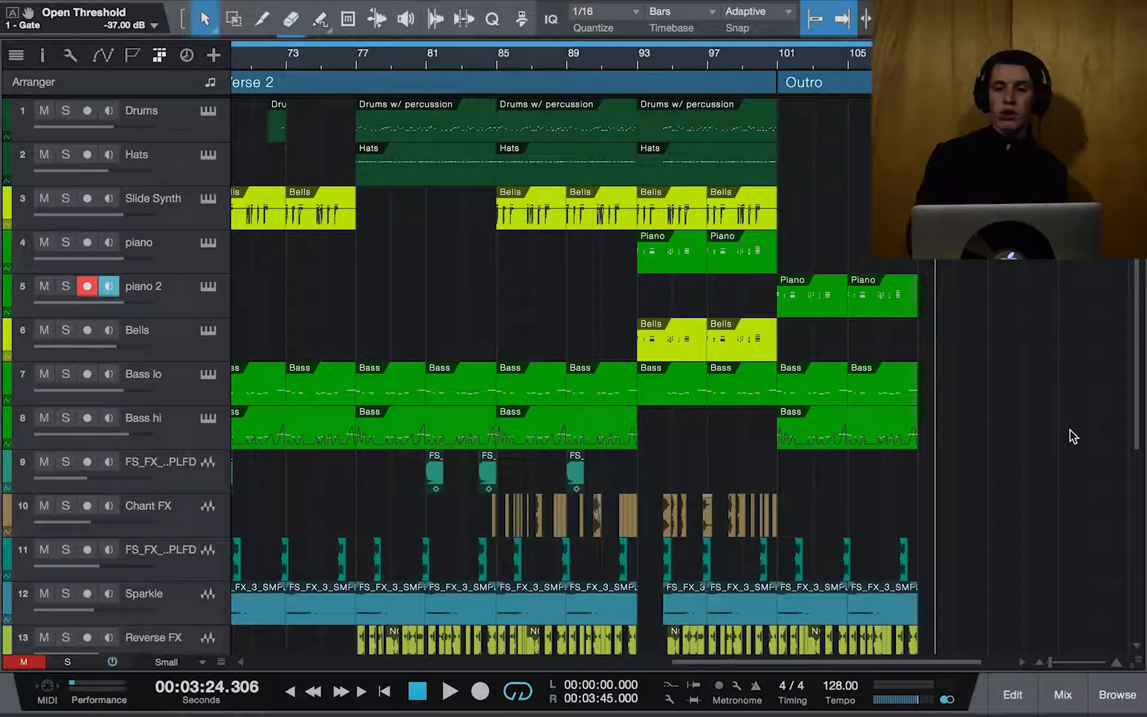
scroll(1073, 437, "up", 1)
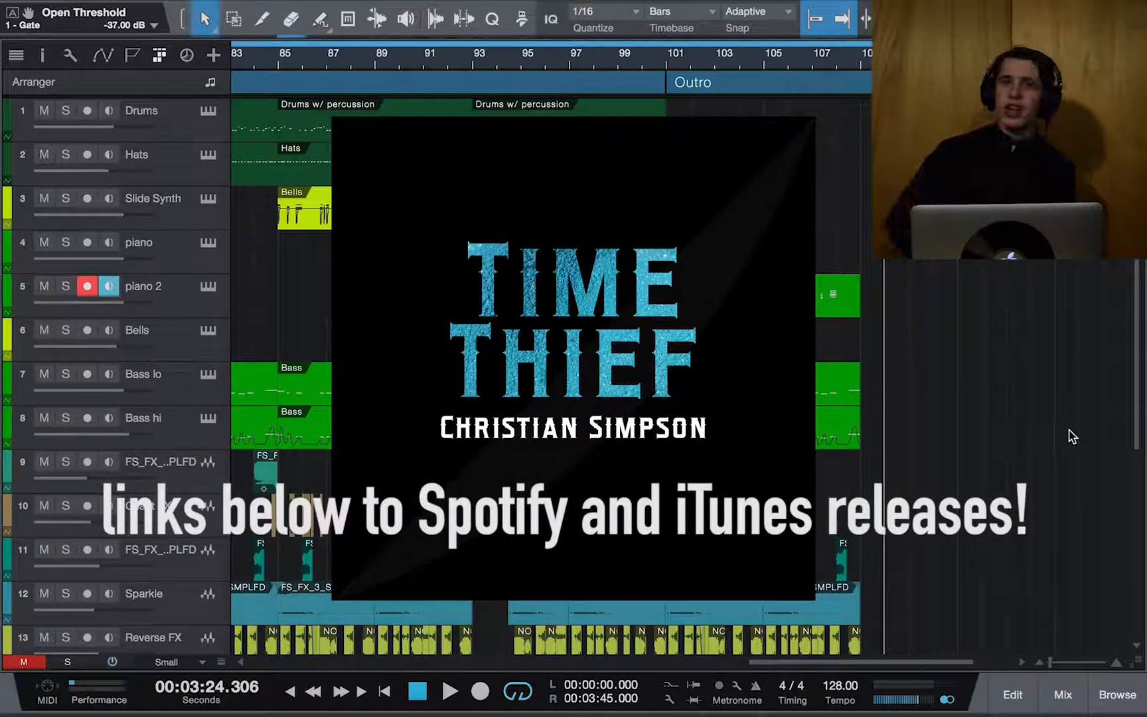
scroll(911, 428, "down", 3)
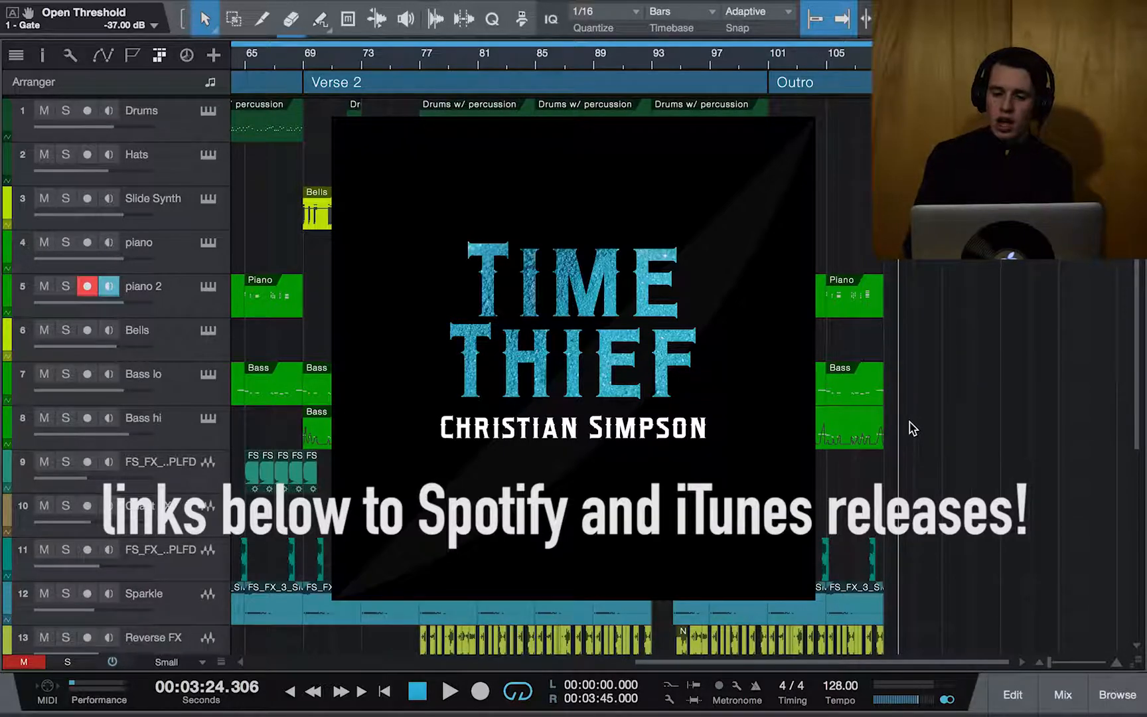
scroll(930, 443, "up", 3)
scroll(931, 445, "up", 3)
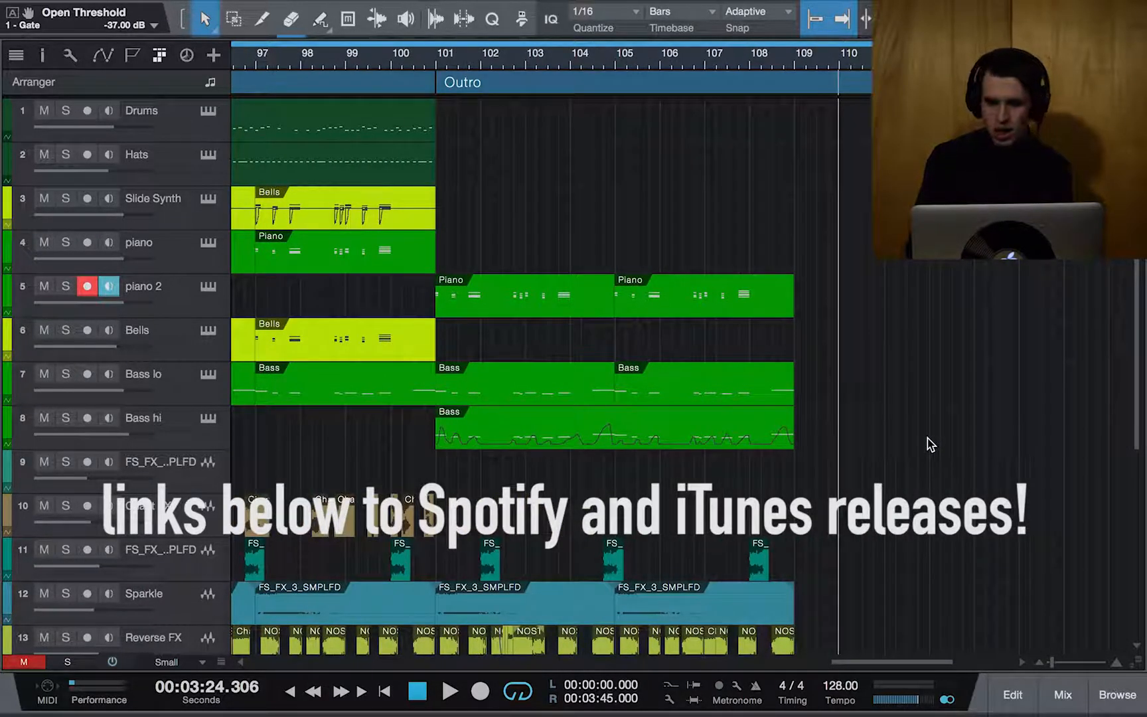
scroll(930, 445, "right", 5)
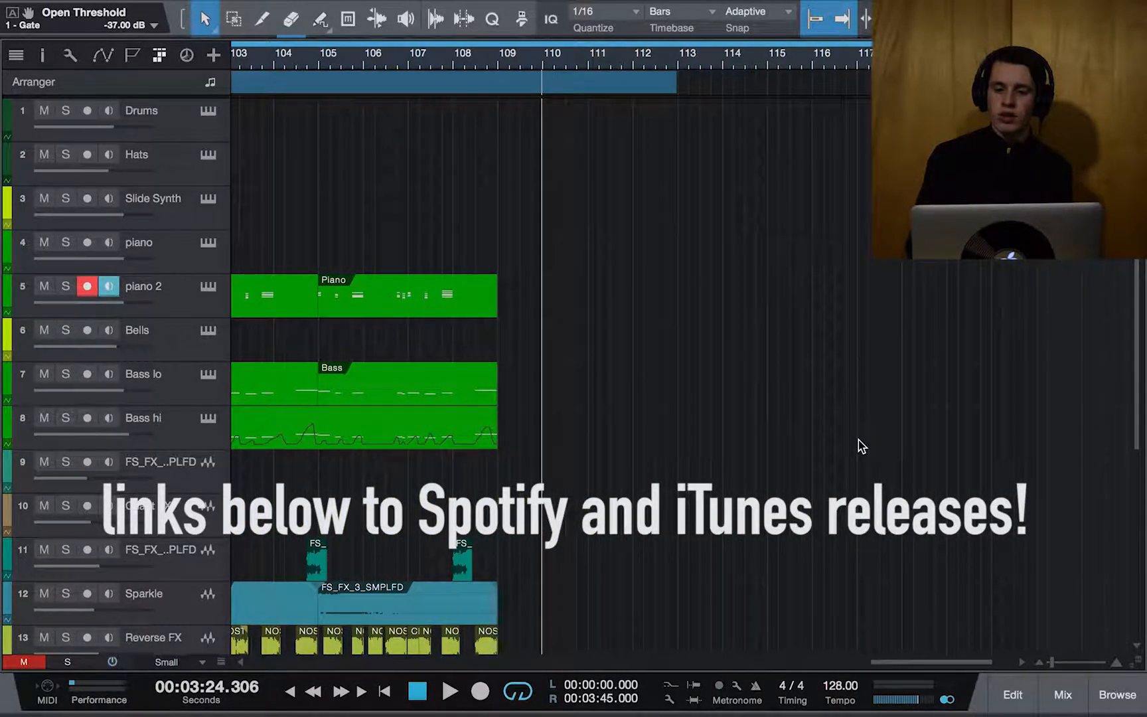
scroll(861, 446, "down", 3)
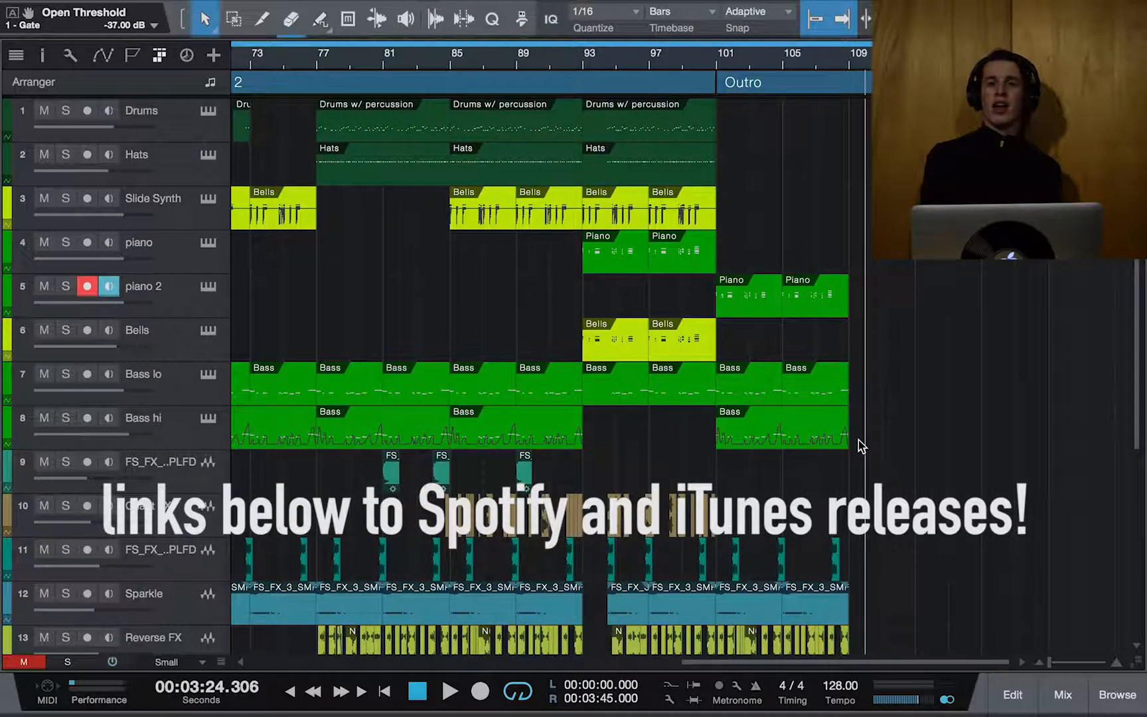